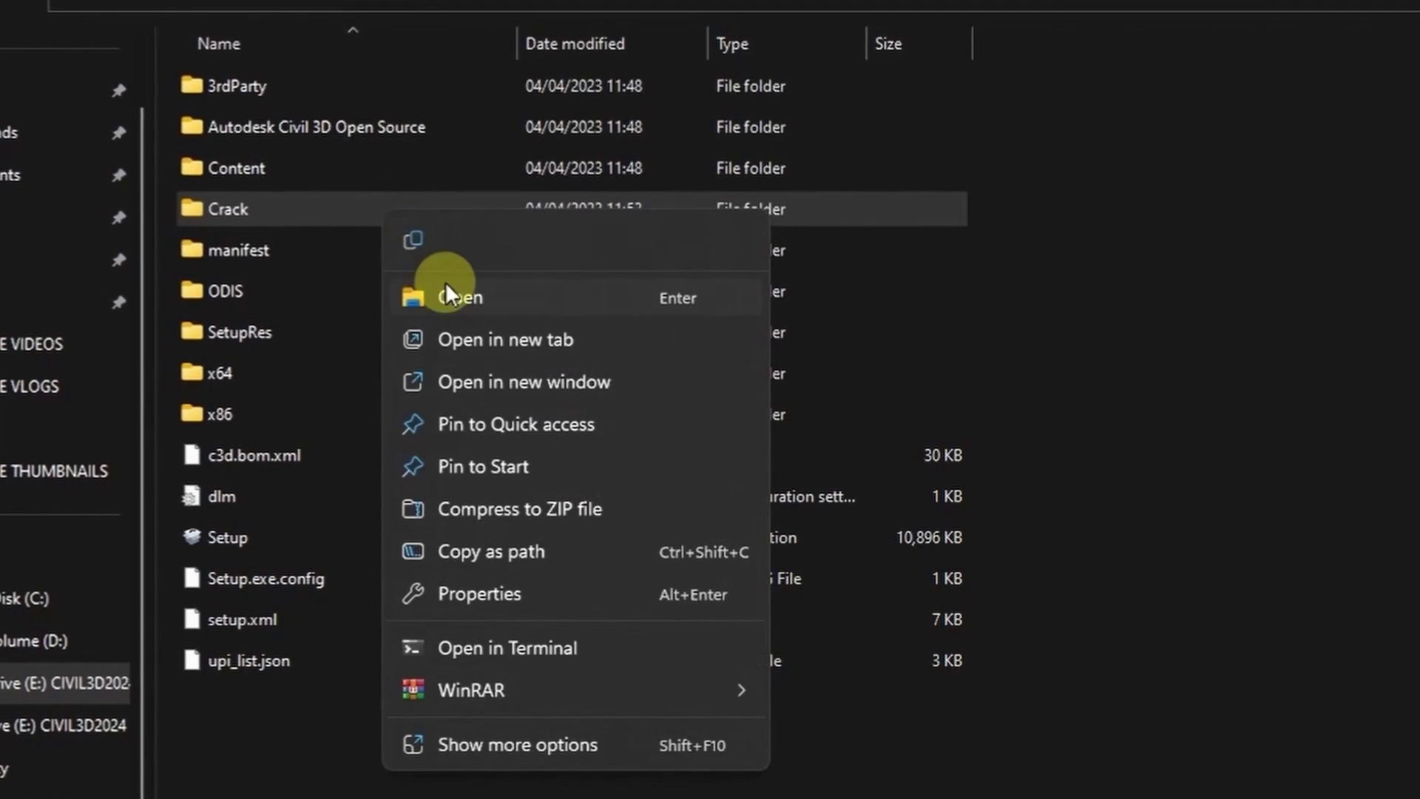
- Copy the Crack folder from the DVD drive onto Local Disk (C:)
click(412, 238)
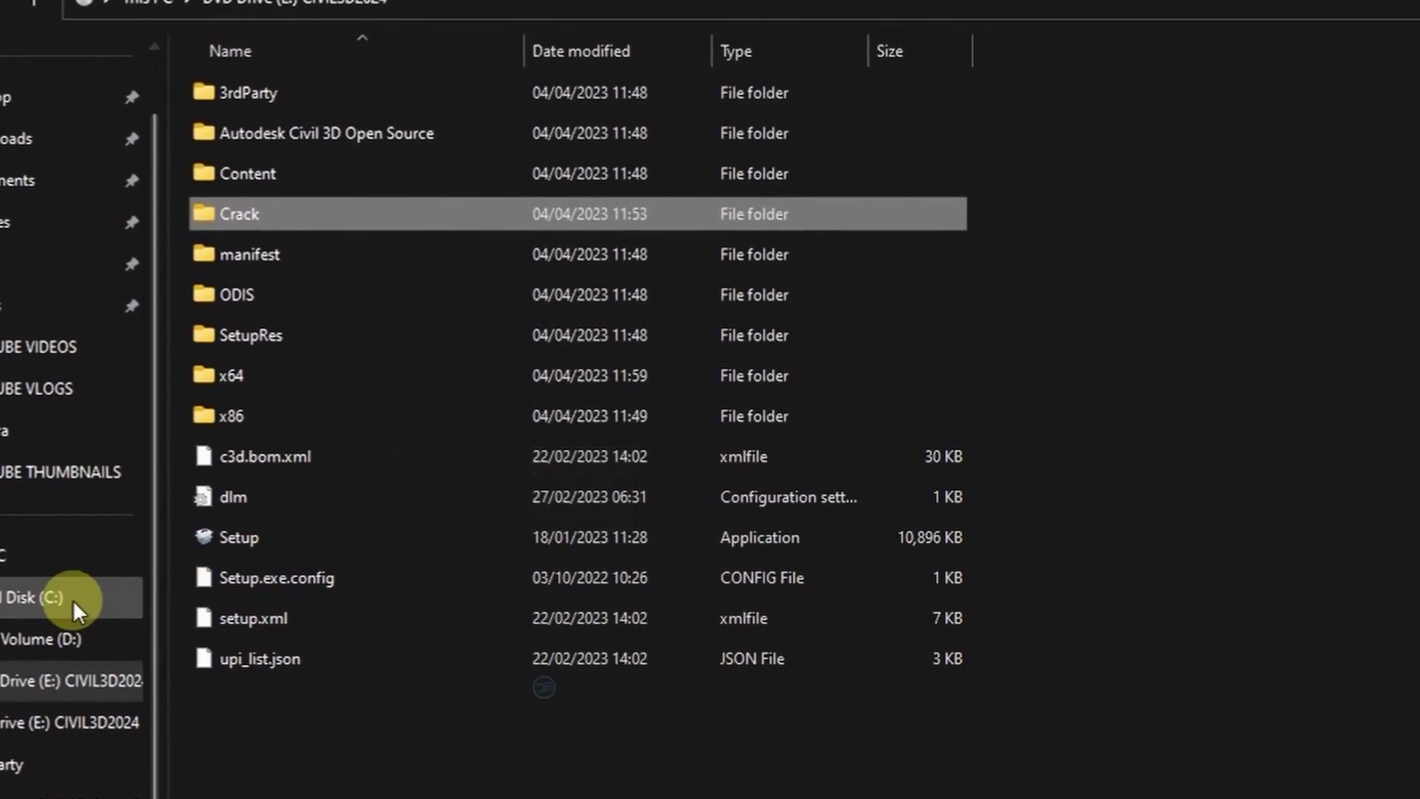
click(8, 555)
double_click(473, 129)
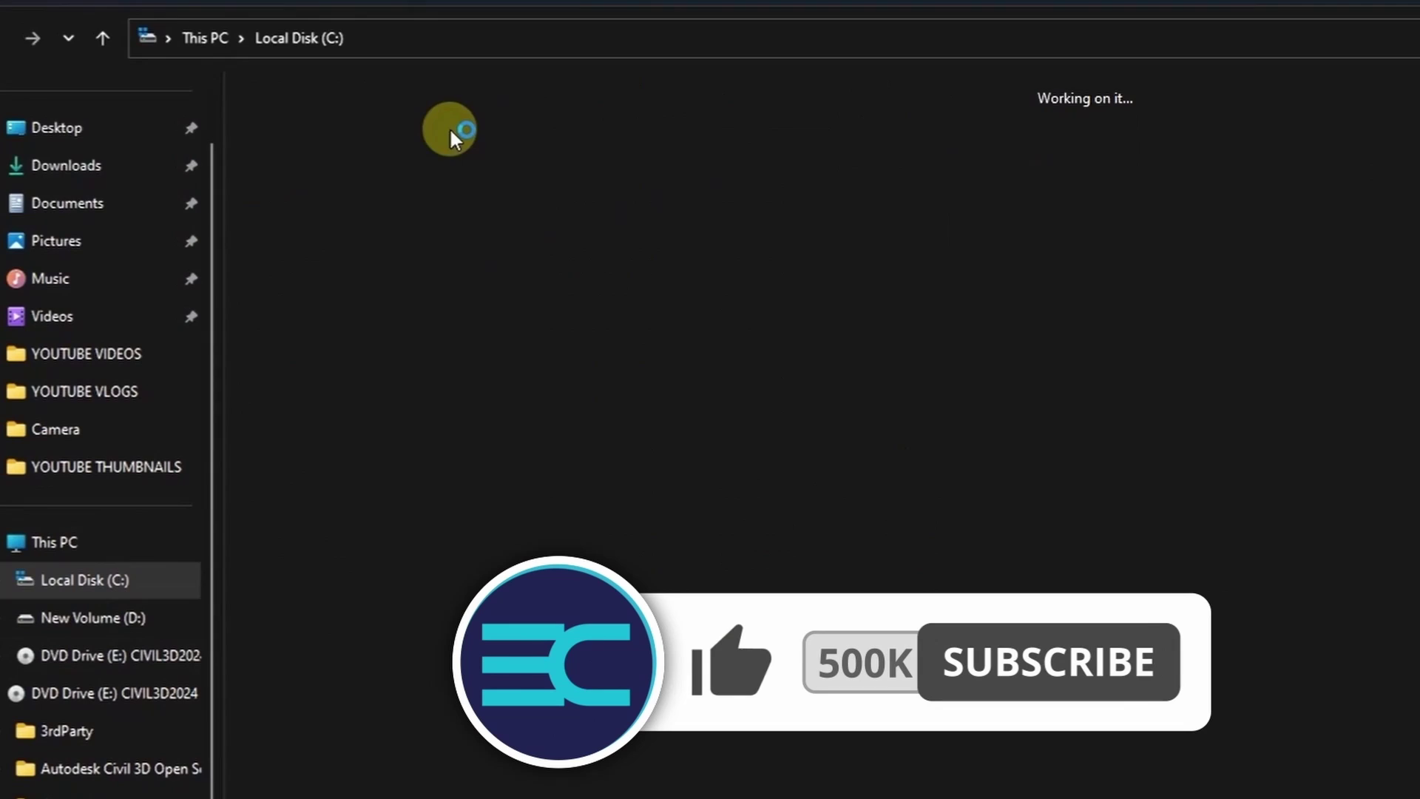
right_click(580, 338)
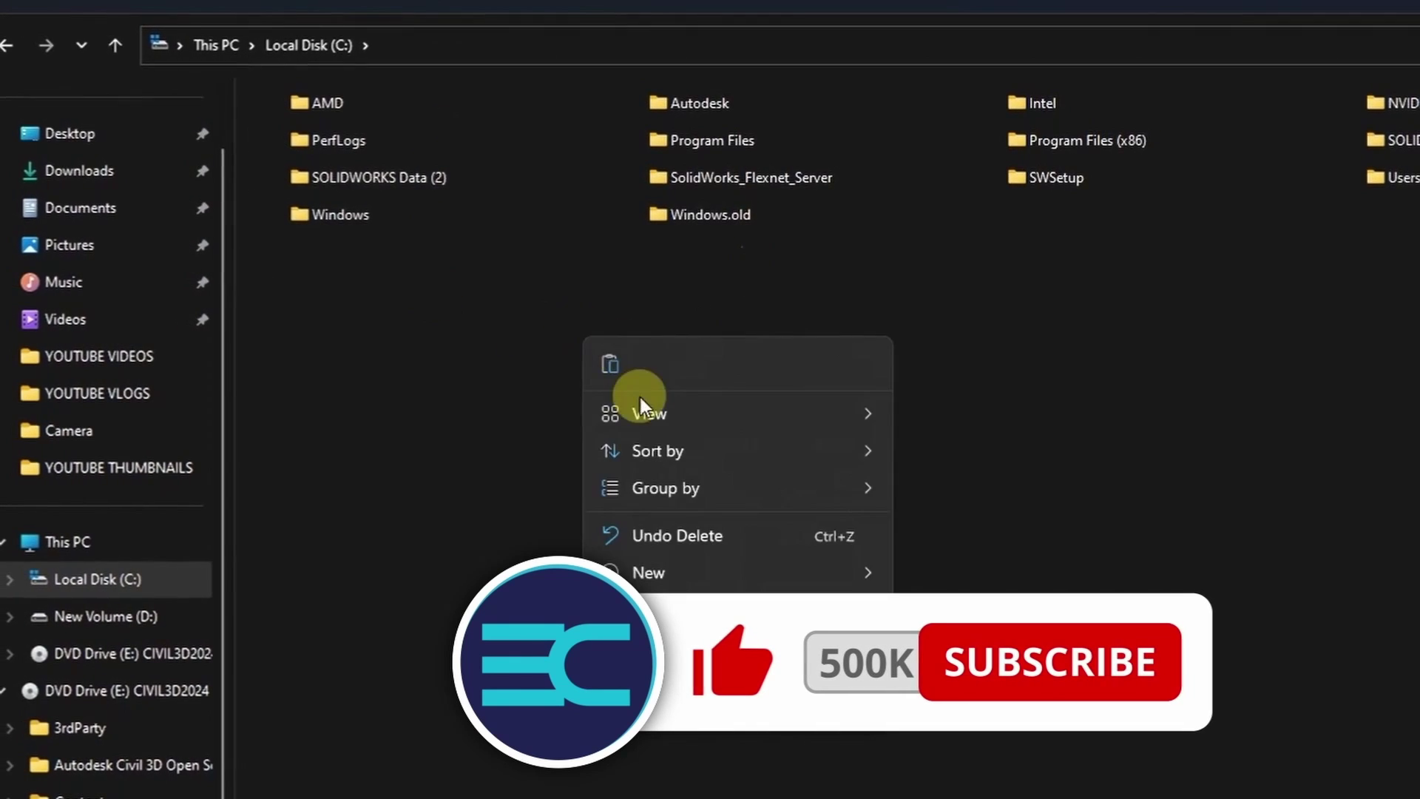
click(610, 364)
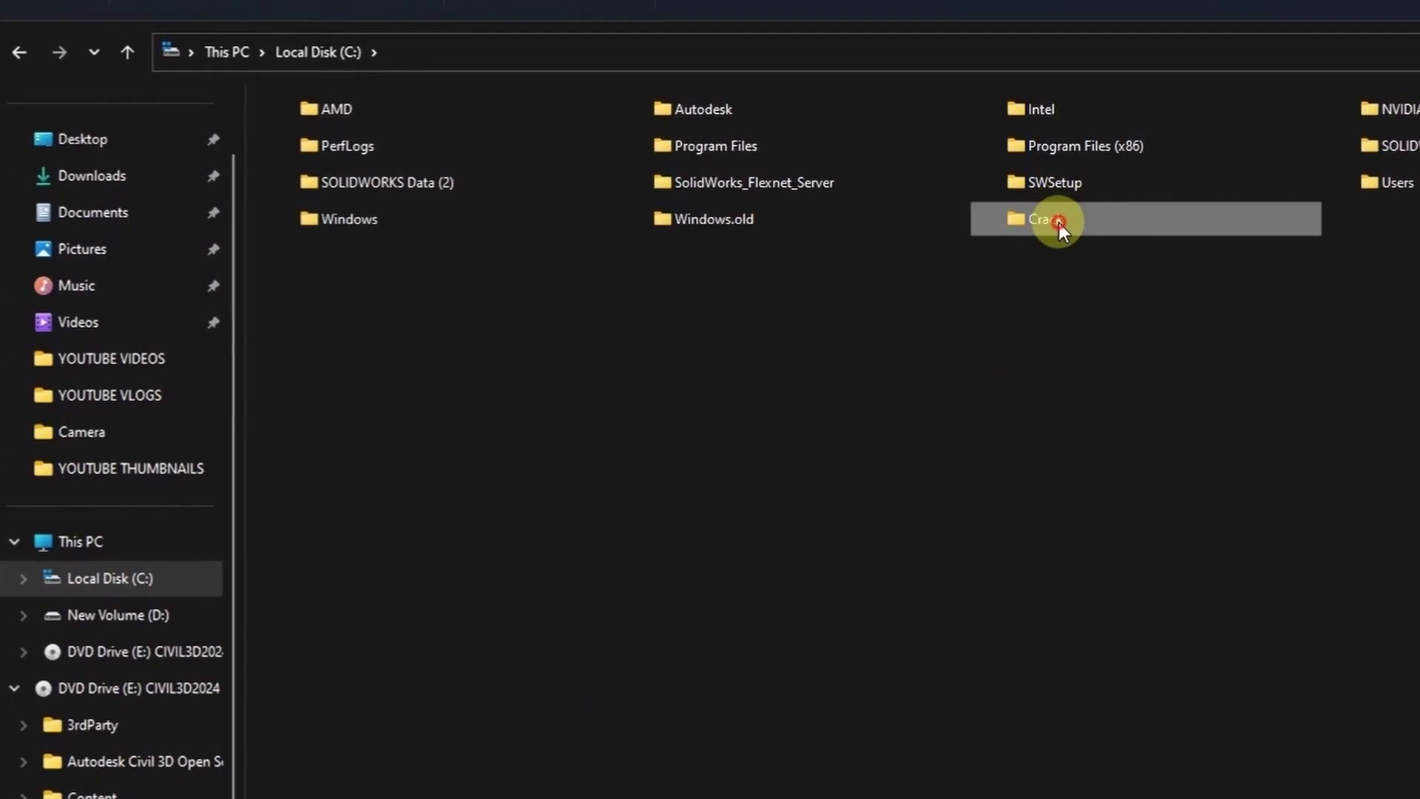
- Open Crack > SSQ-MIX-XFORCE and bring up the actions for the NLM installer
double_click(1059, 221)
double_click(394, 181)
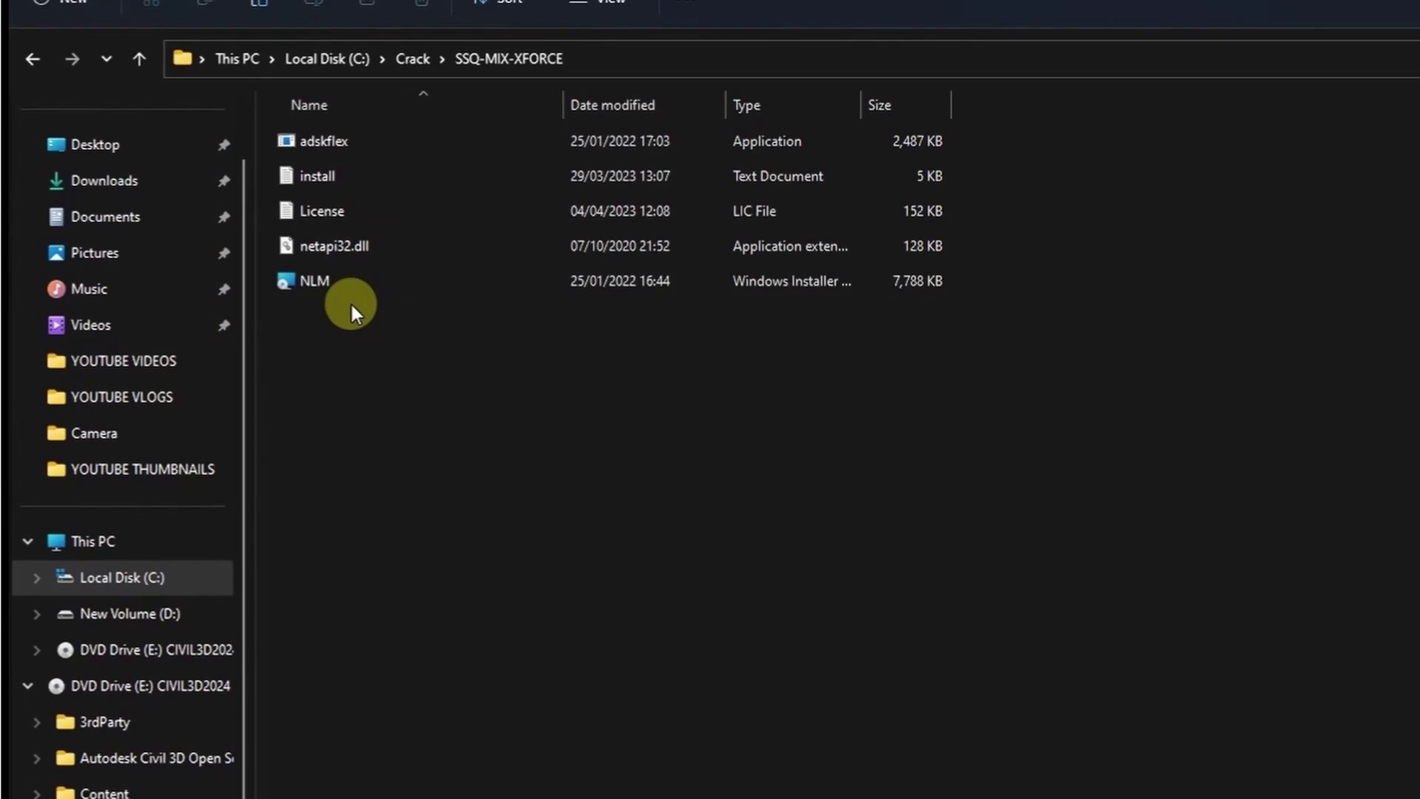
click(390, 281)
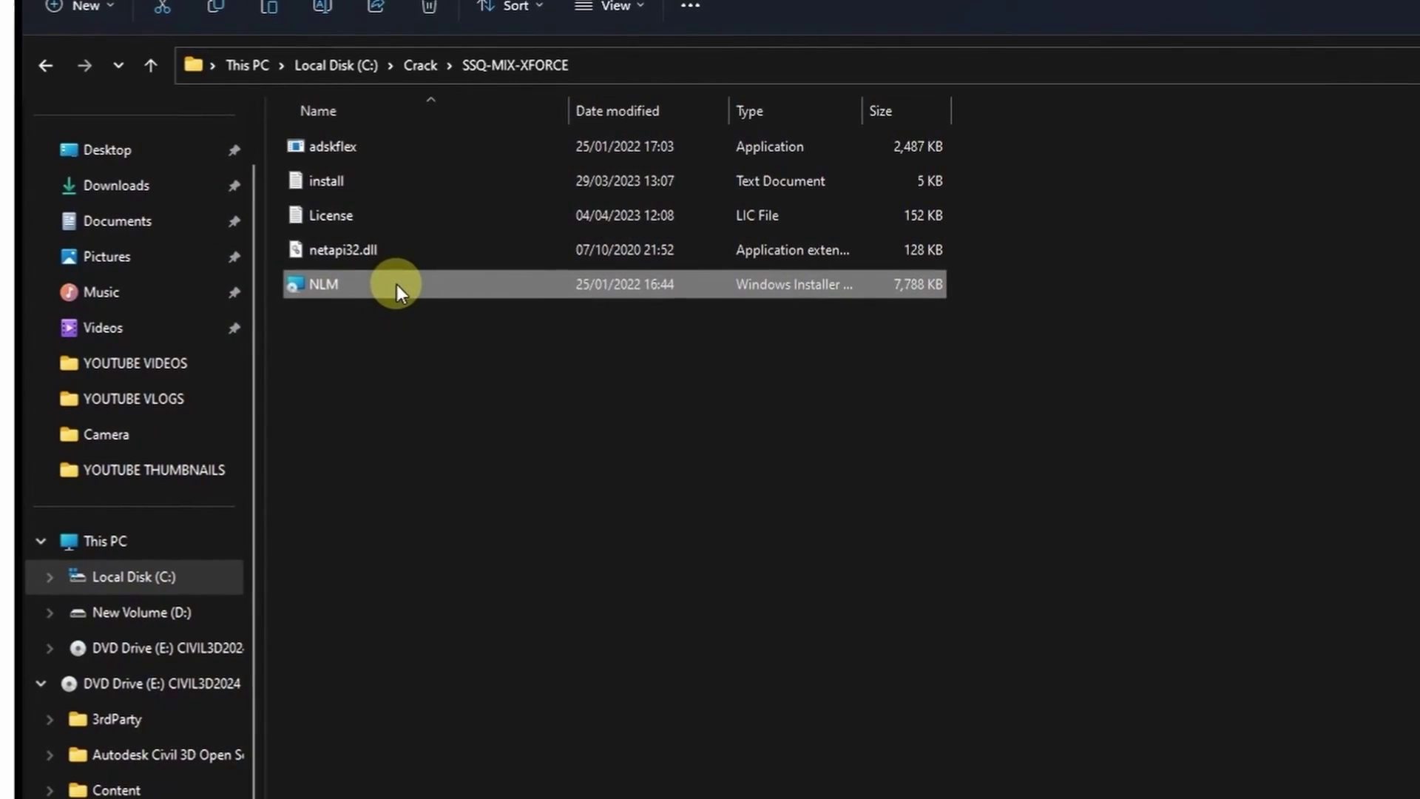
right_click(398, 286)
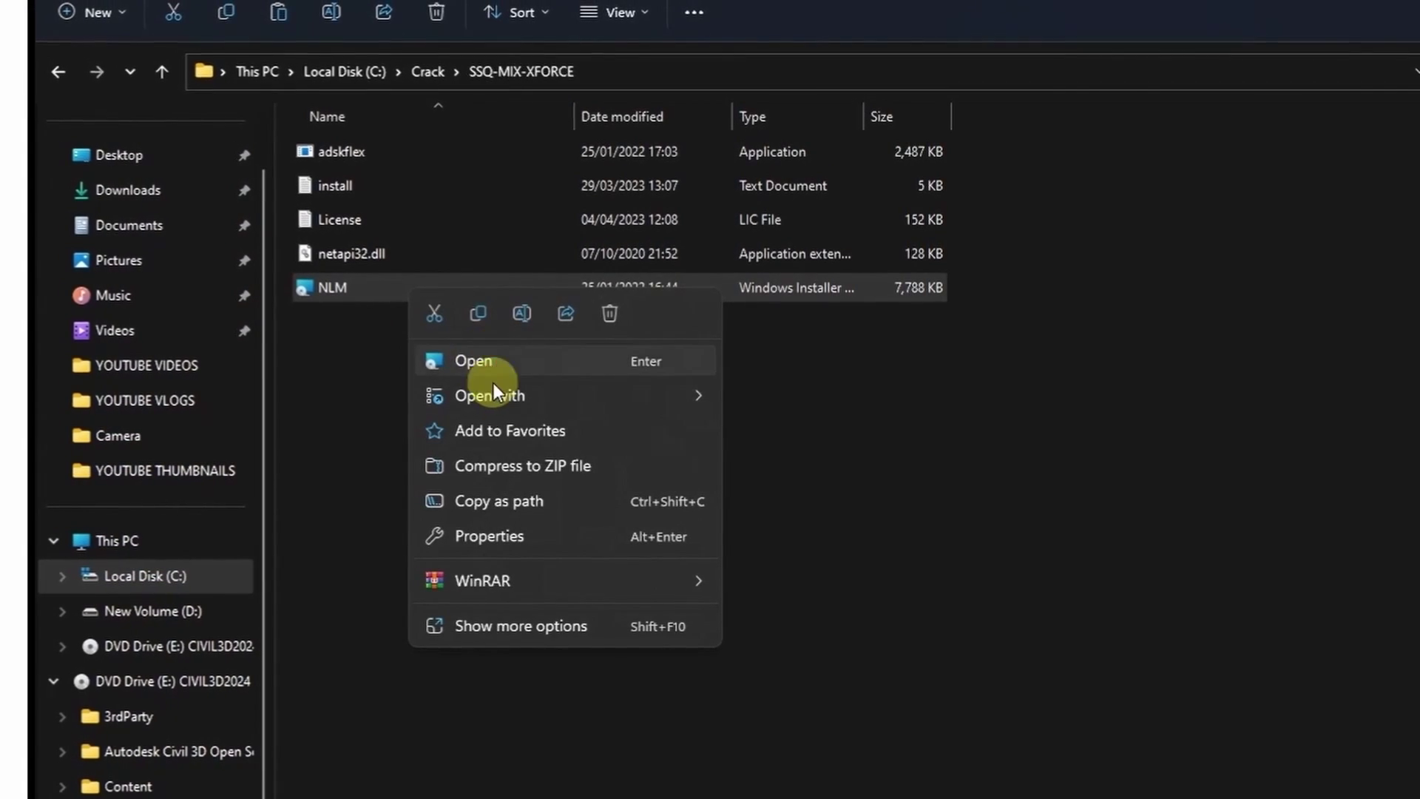
- Run NLM setup, accept the licence and install to the default C:\Autodesk\Network License Manager\ folder
click(393, 365)
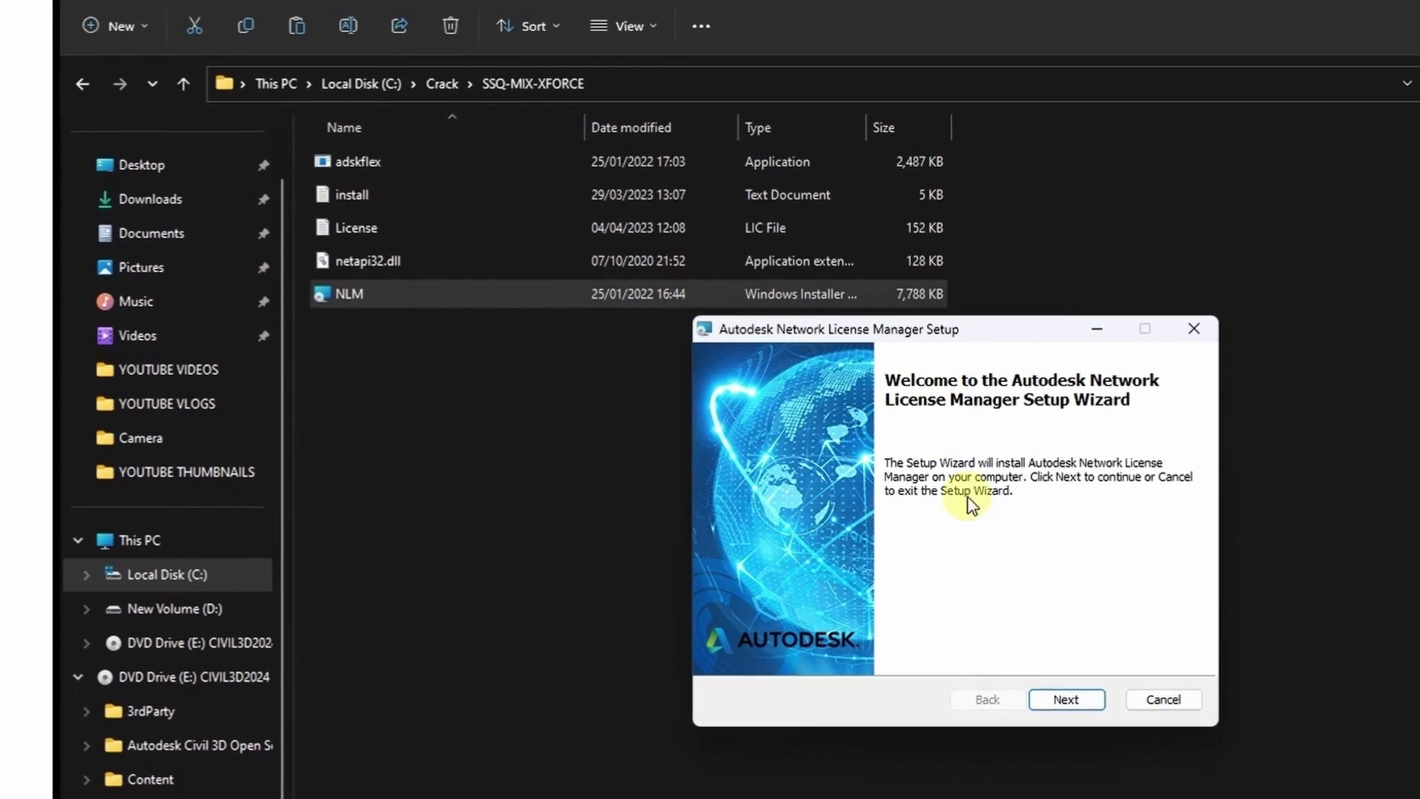
click(1065, 699)
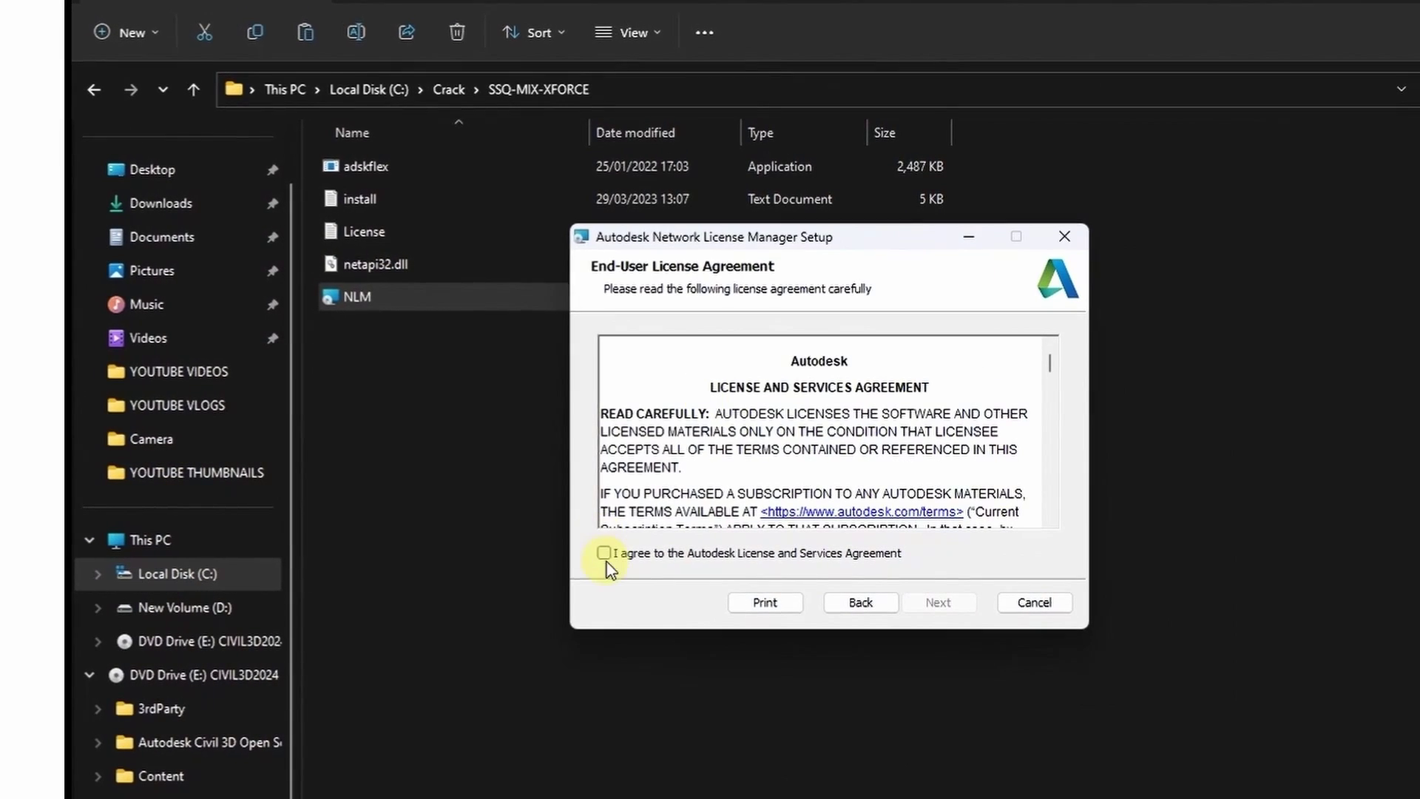
click(604, 553)
click(937, 602)
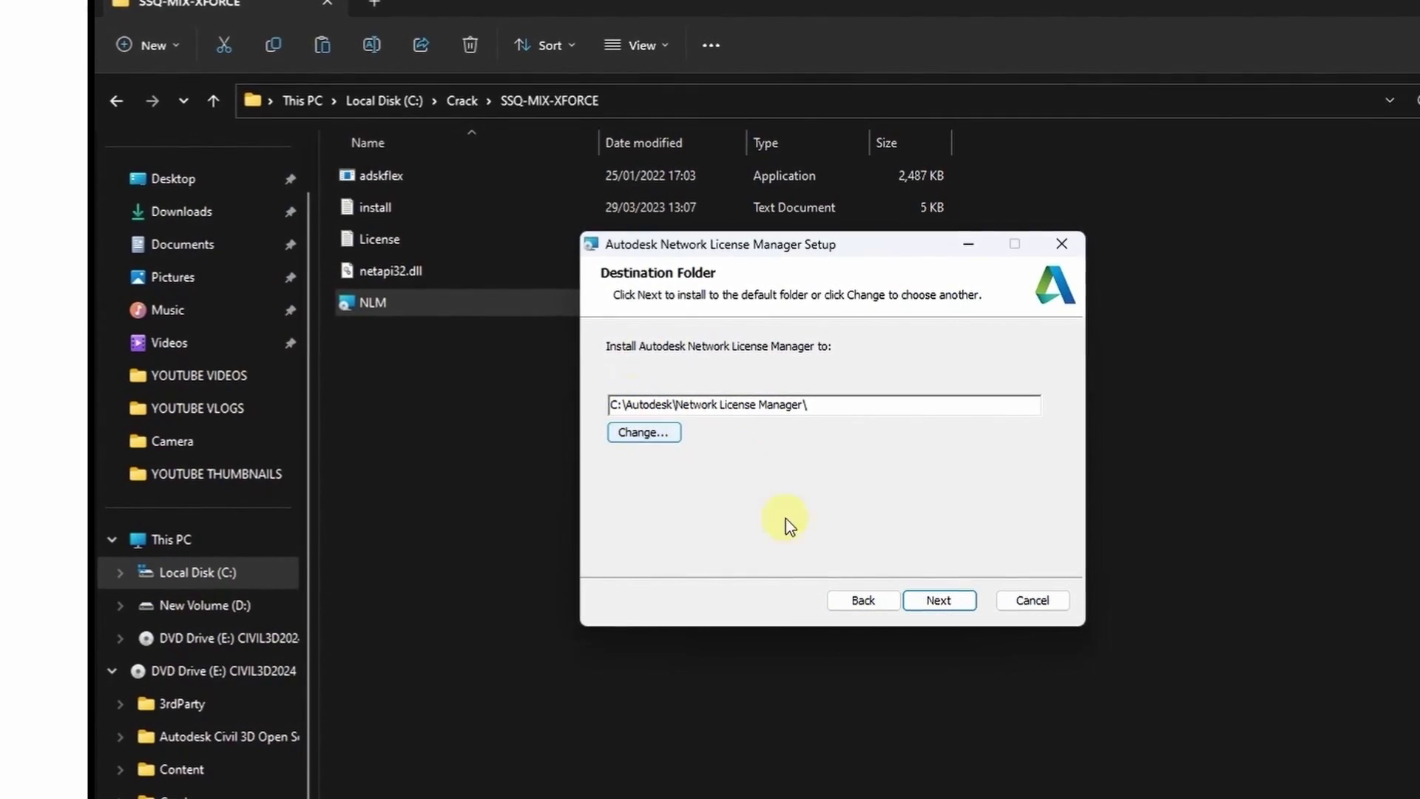
click(938, 599)
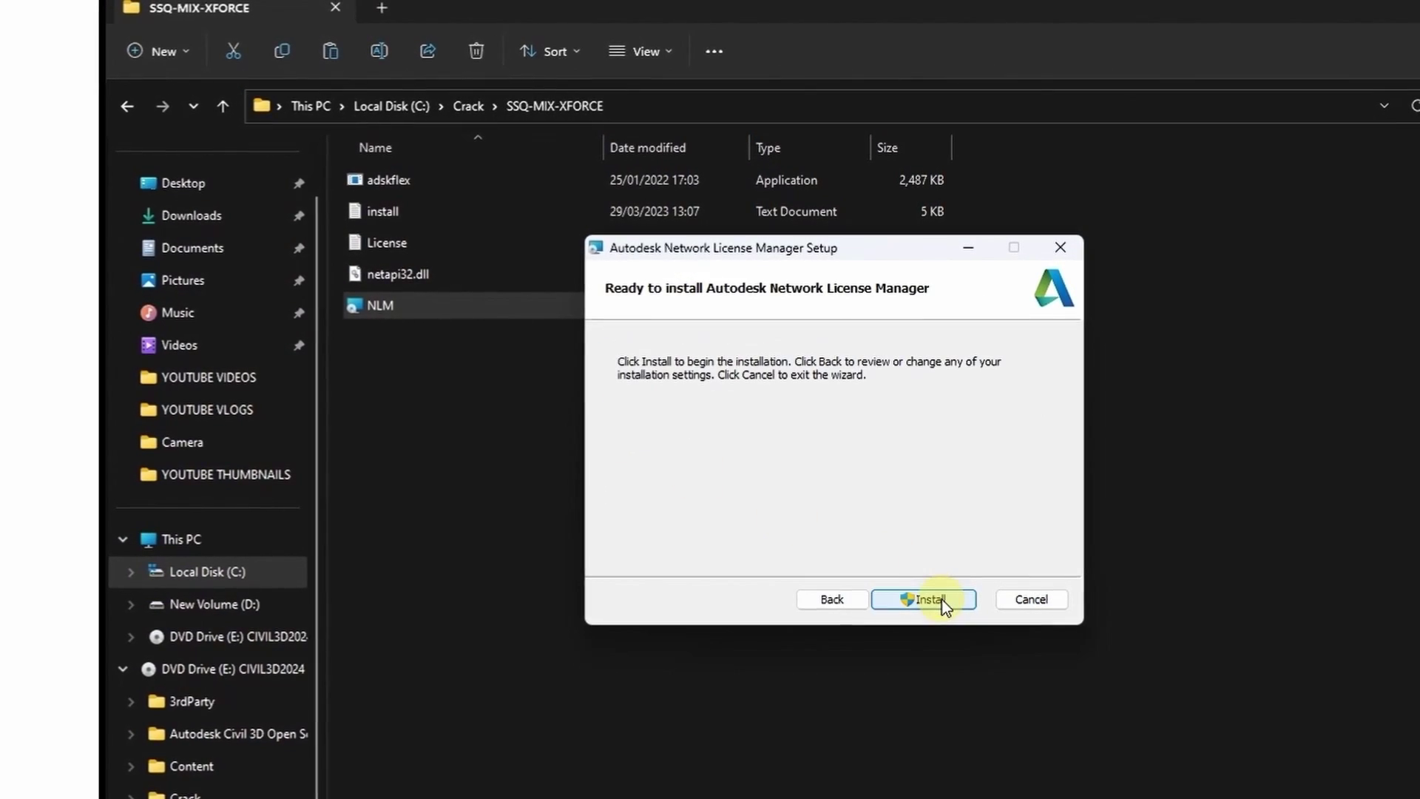
click(942, 600)
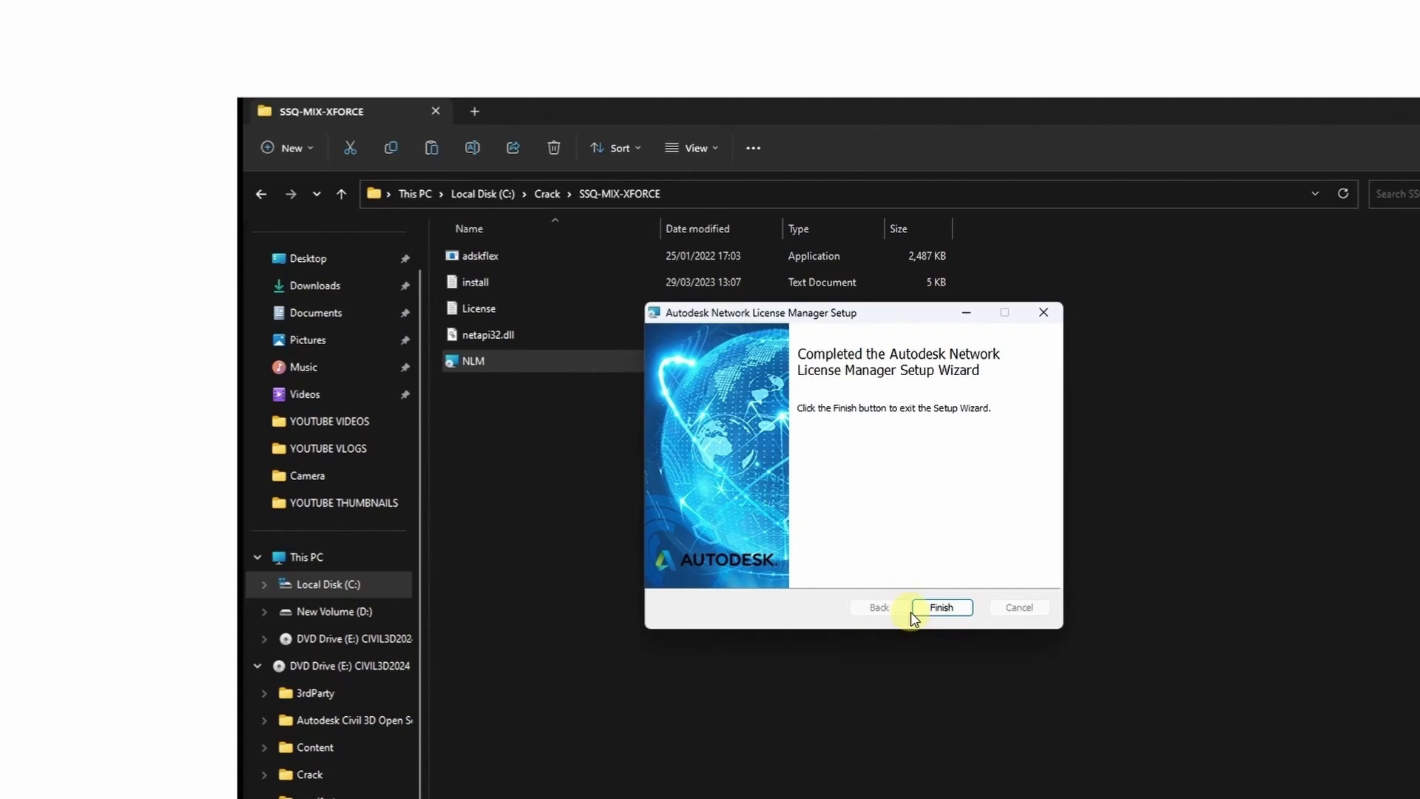
click(912, 609)
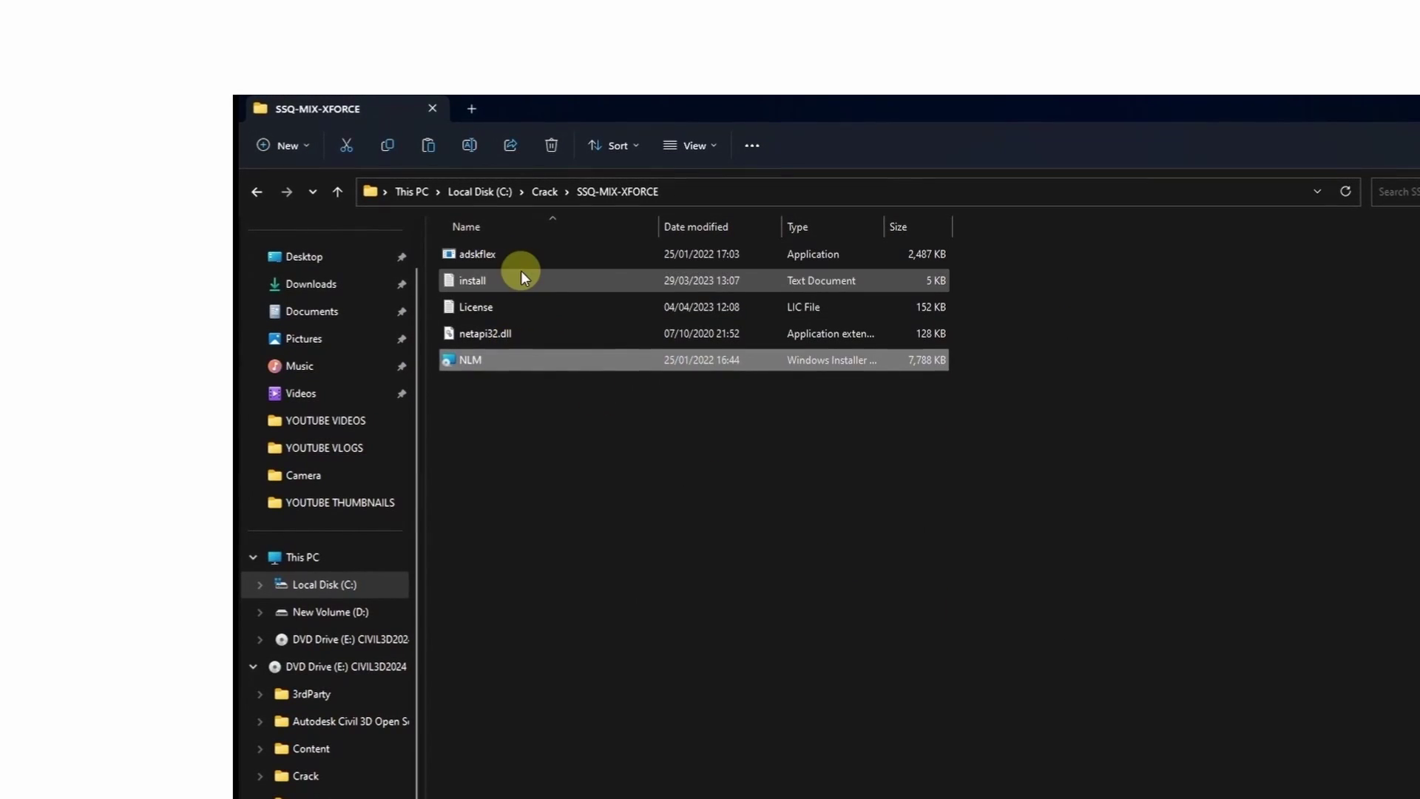
- Copy adskflex from the SSQ-MIX-XFORCE folder
click(519, 252)
right_click(520, 253)
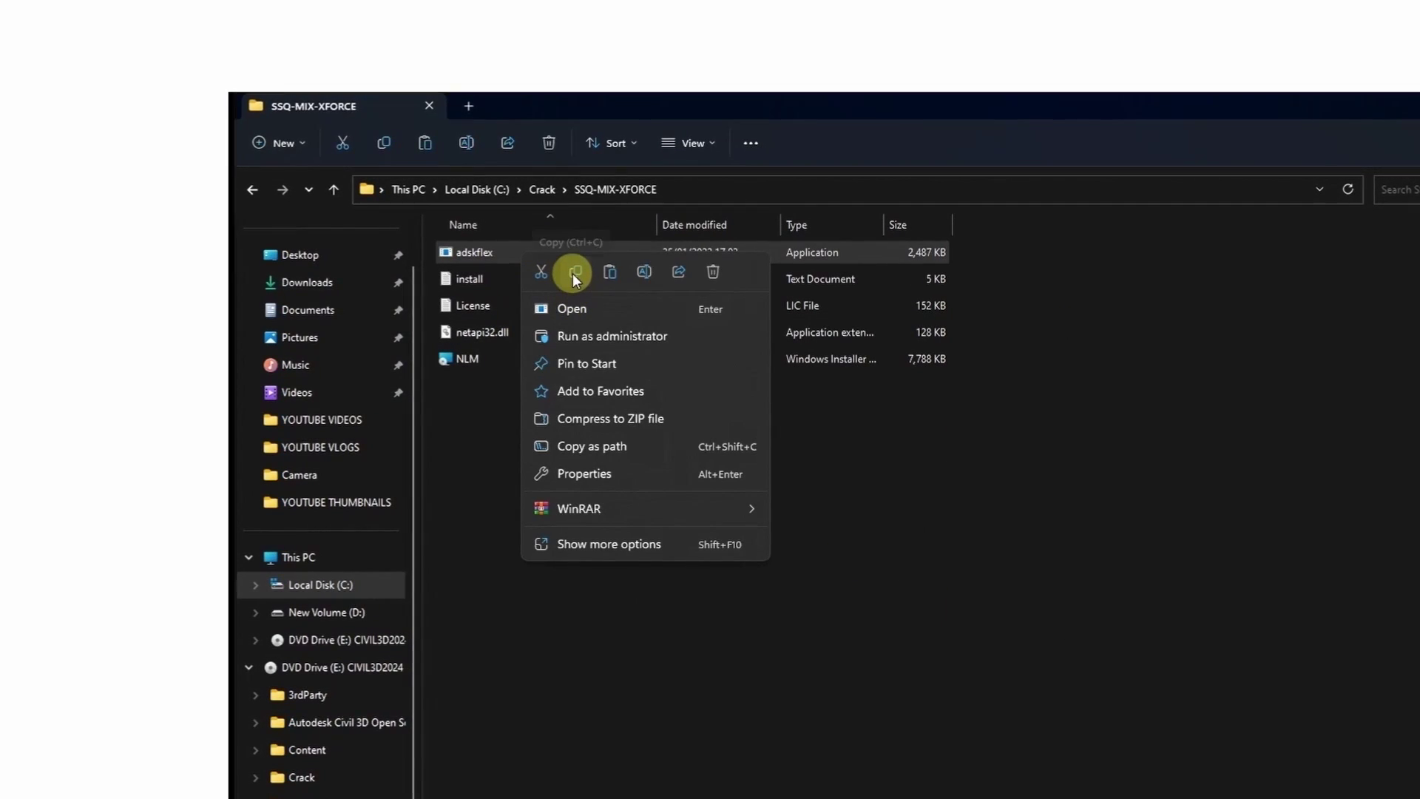
click(575, 271)
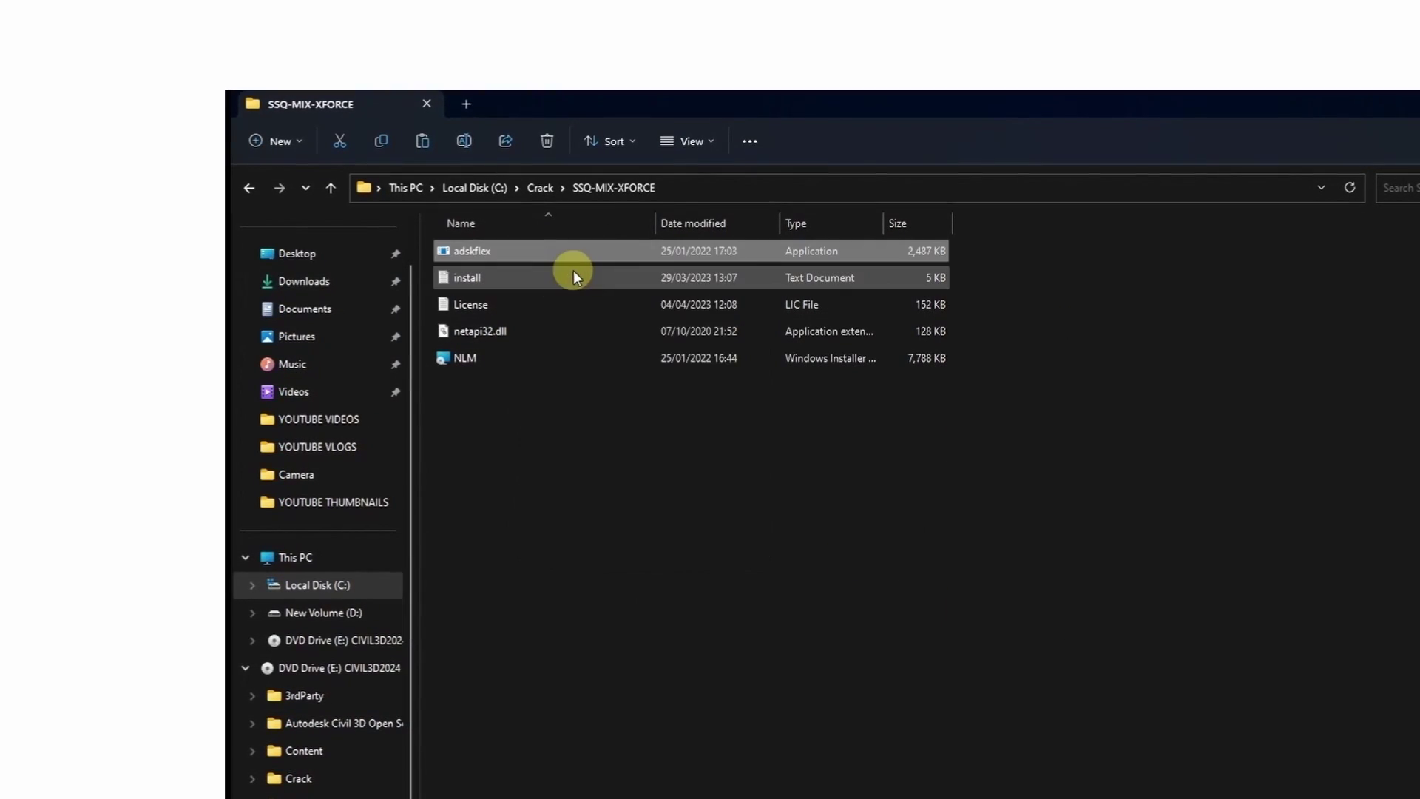
- Paste it into C:\Autodesk\Network License Manager, replacing the existing adskflex.exe
click(242, 190)
click(241, 190)
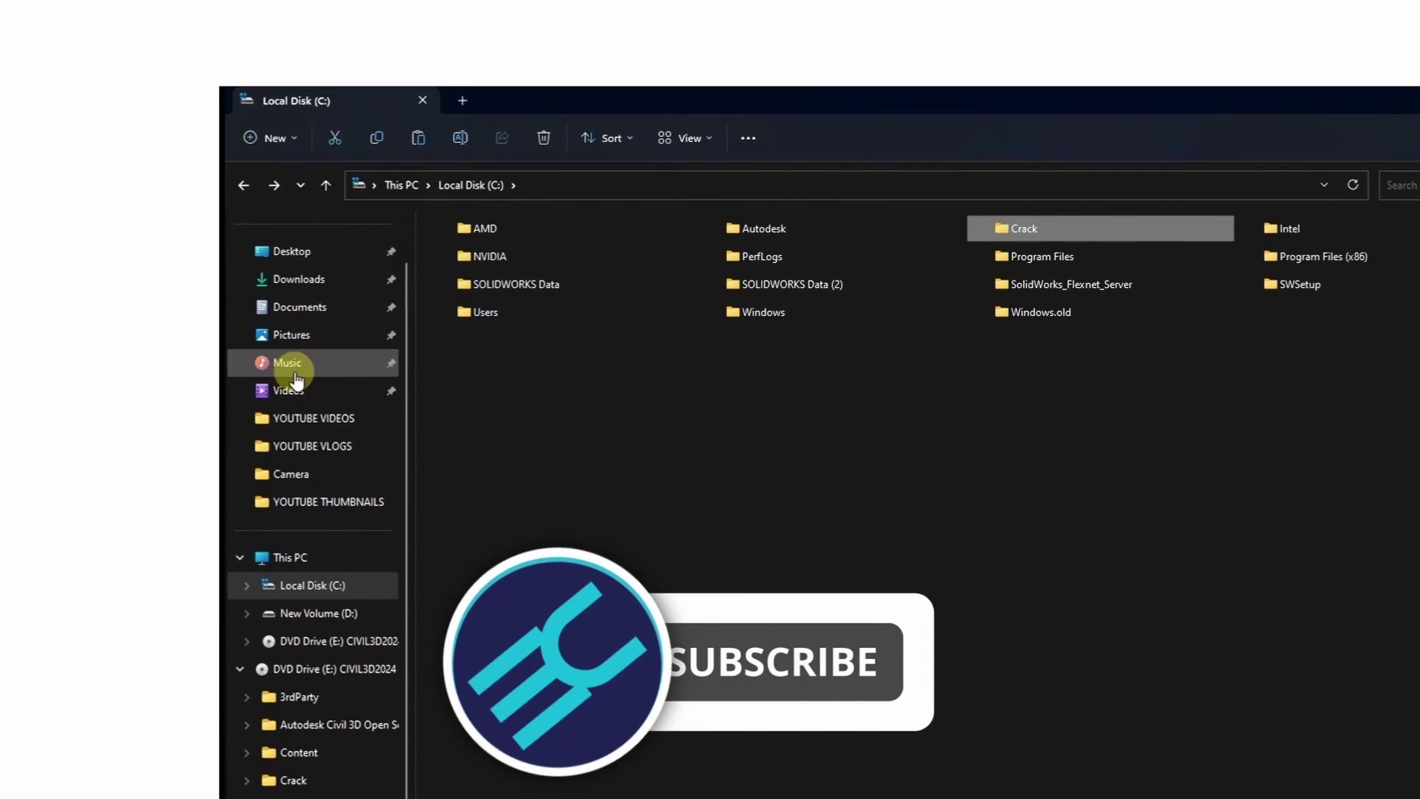
click(642, 343)
double_click(762, 229)
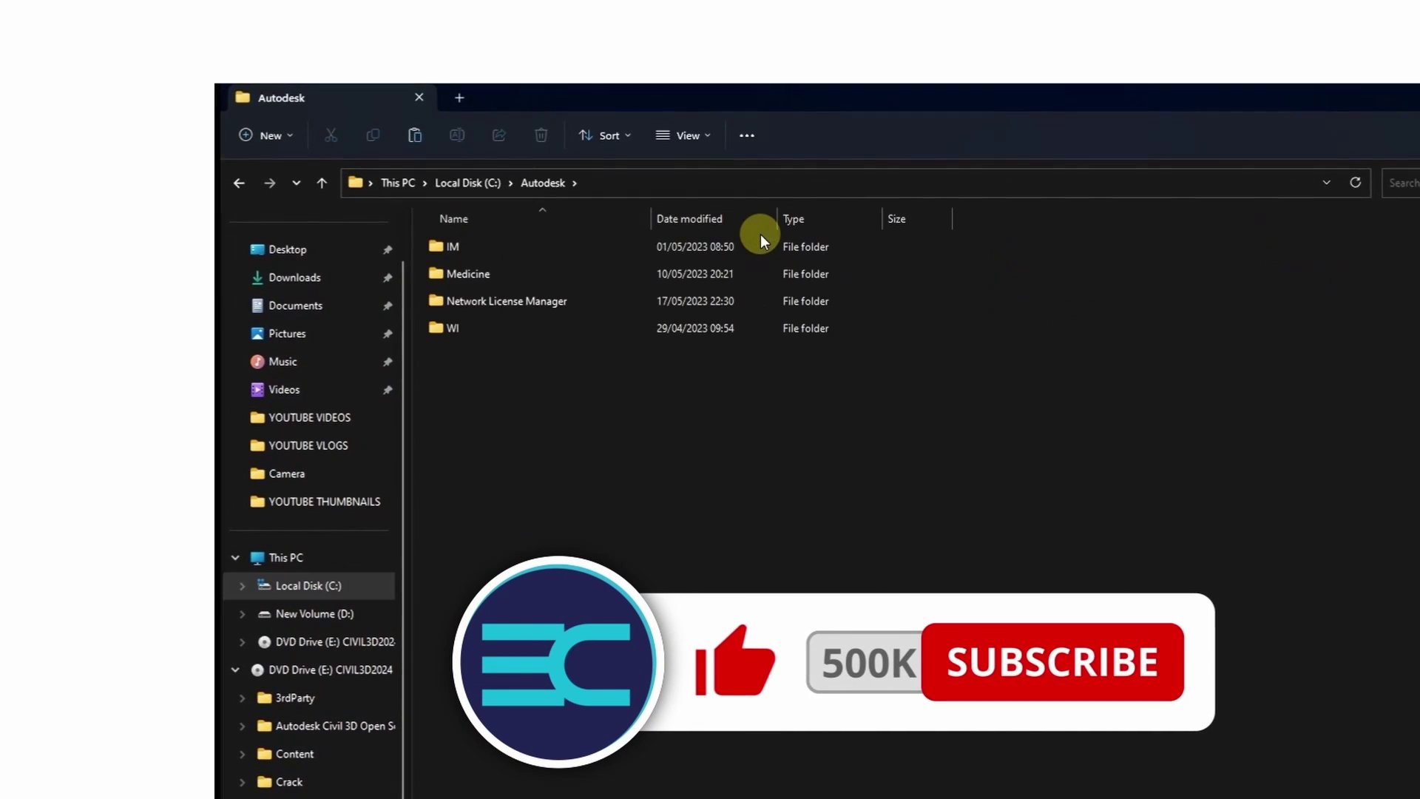
double_click(528, 300)
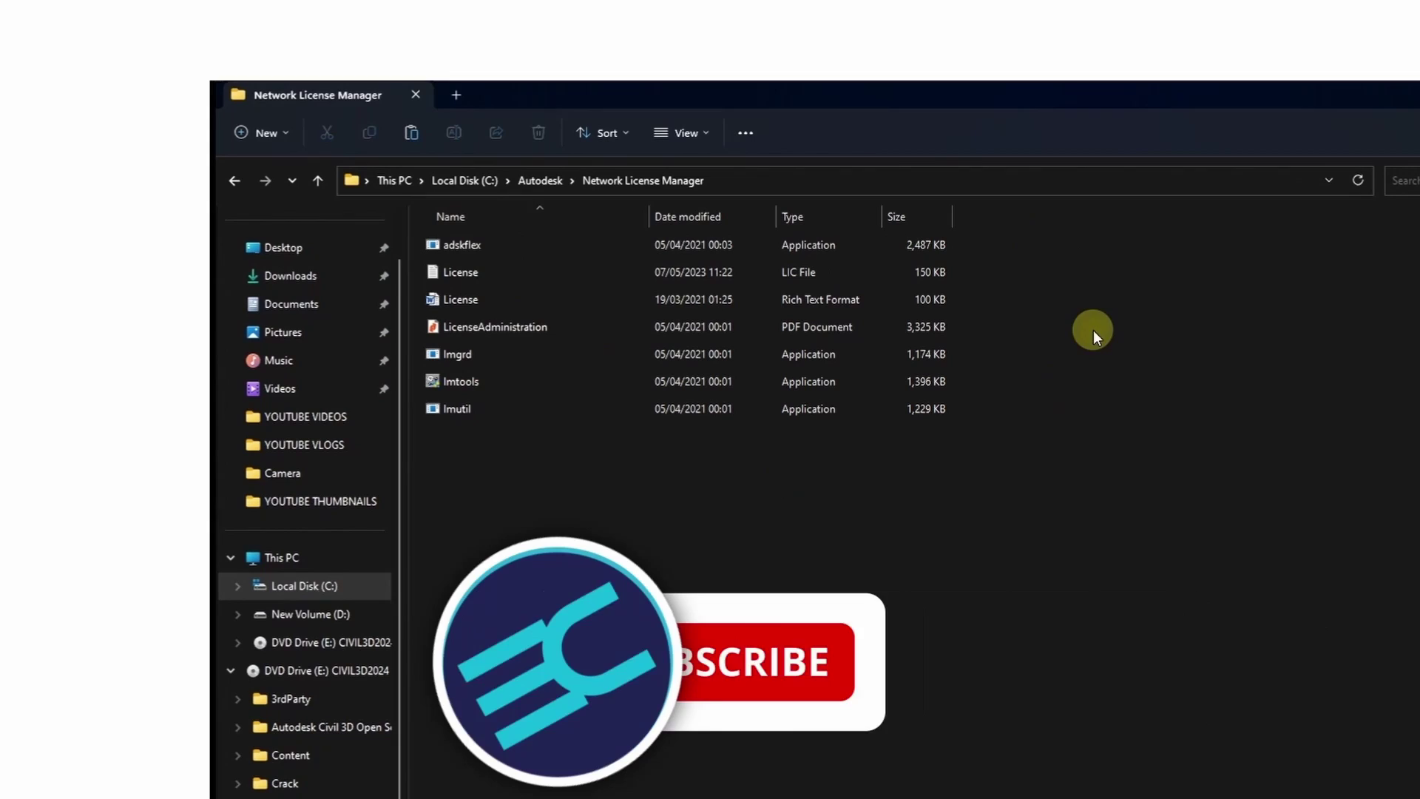
right_click(1092, 329)
click(1116, 349)
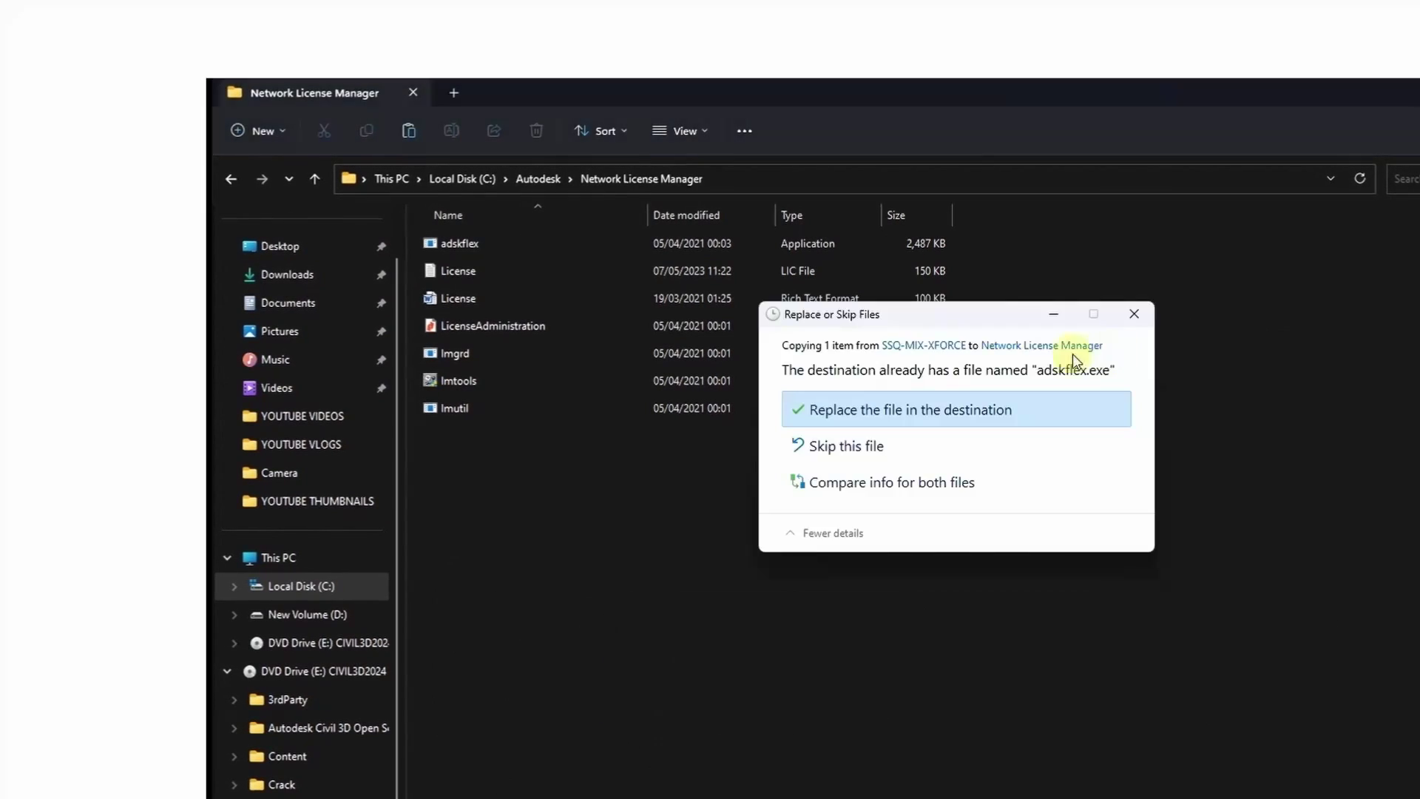
click(863, 409)
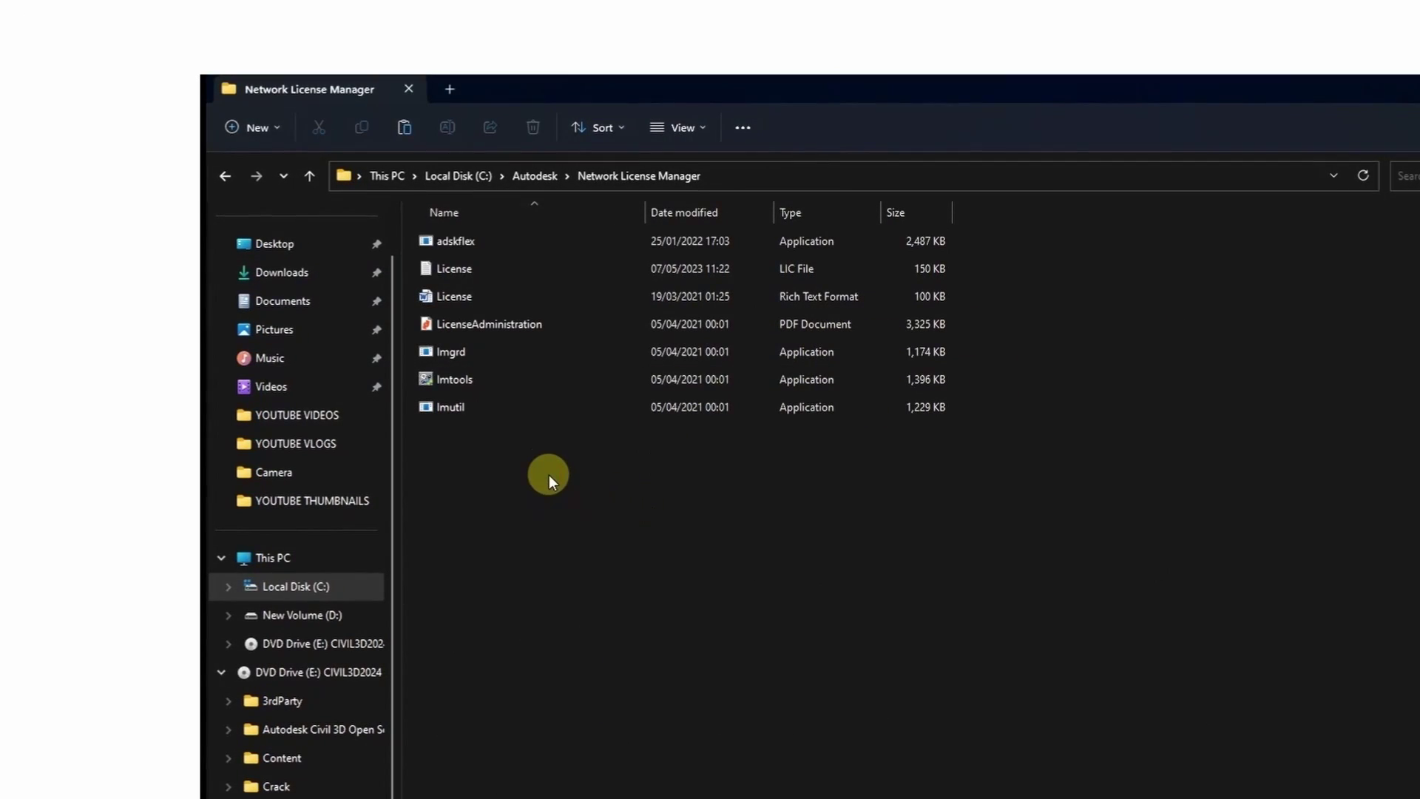
- Return to C:\Crack\SSQ-MIX-XFORCE and copy netapi32.dll
click(222, 175)
click(216, 175)
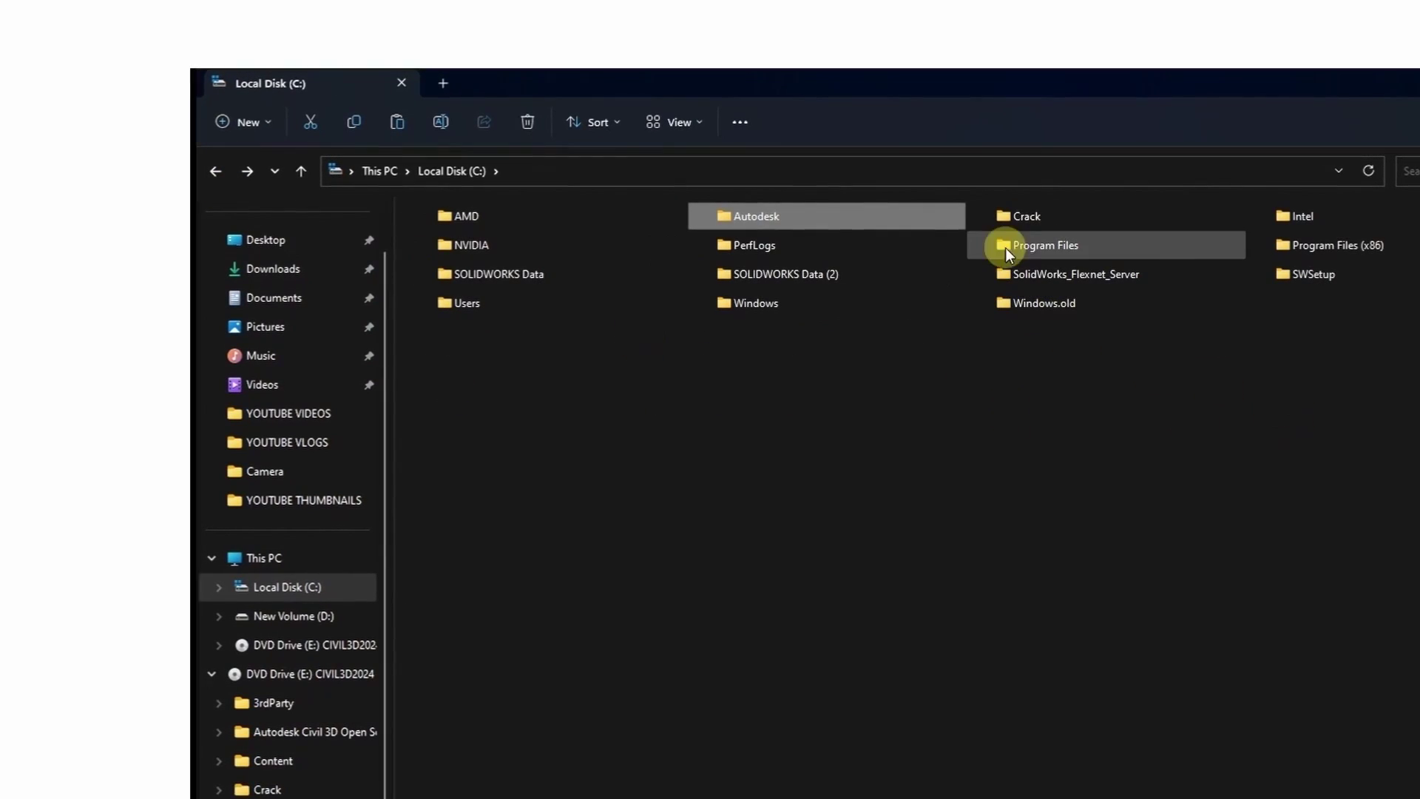
click(1035, 222)
double_click(1036, 222)
double_click(486, 268)
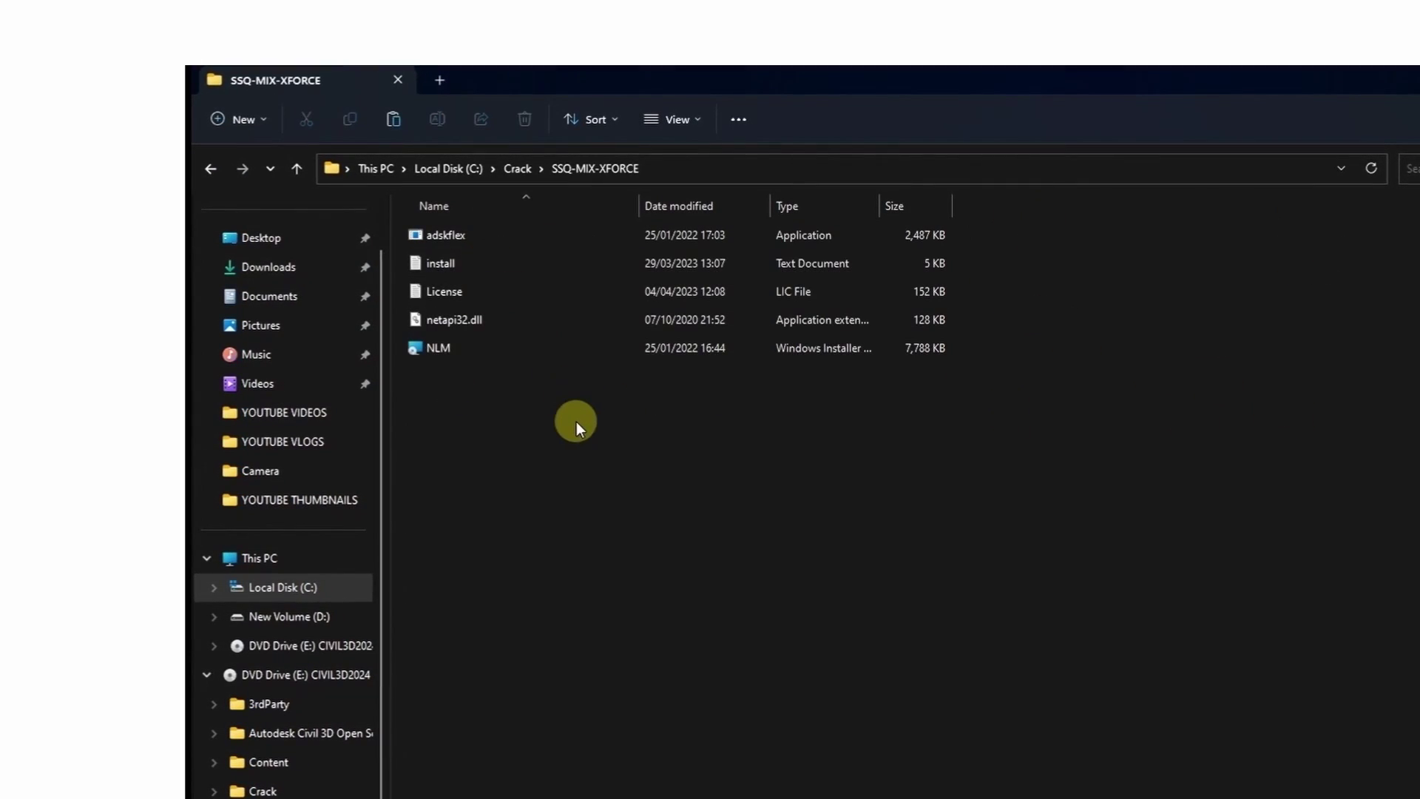
right_click(487, 320)
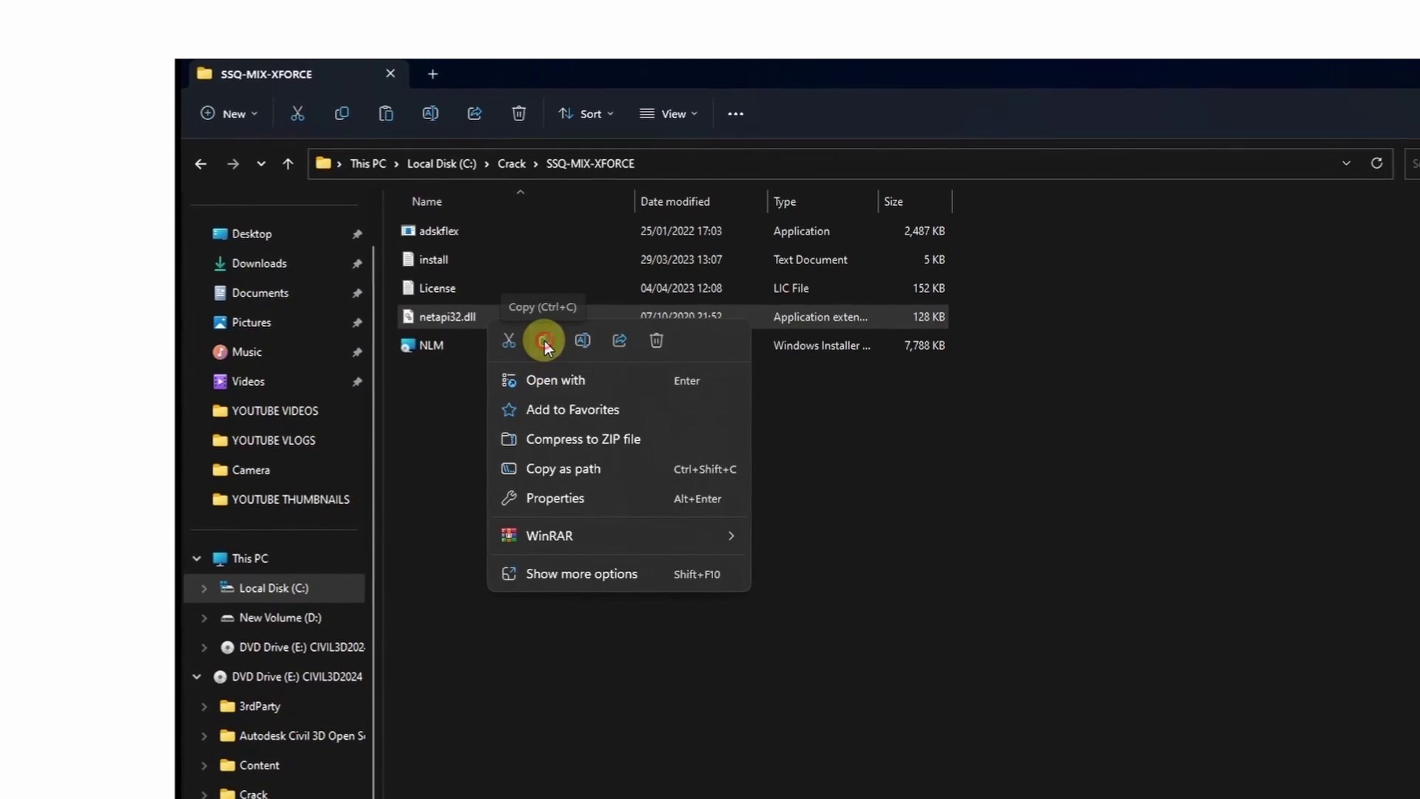
click(544, 340)
- Open Program Files (x86)\Common Files\Autodesk Shared\AdskLicensing\Current\AdskLicensingAgent
click(202, 164)
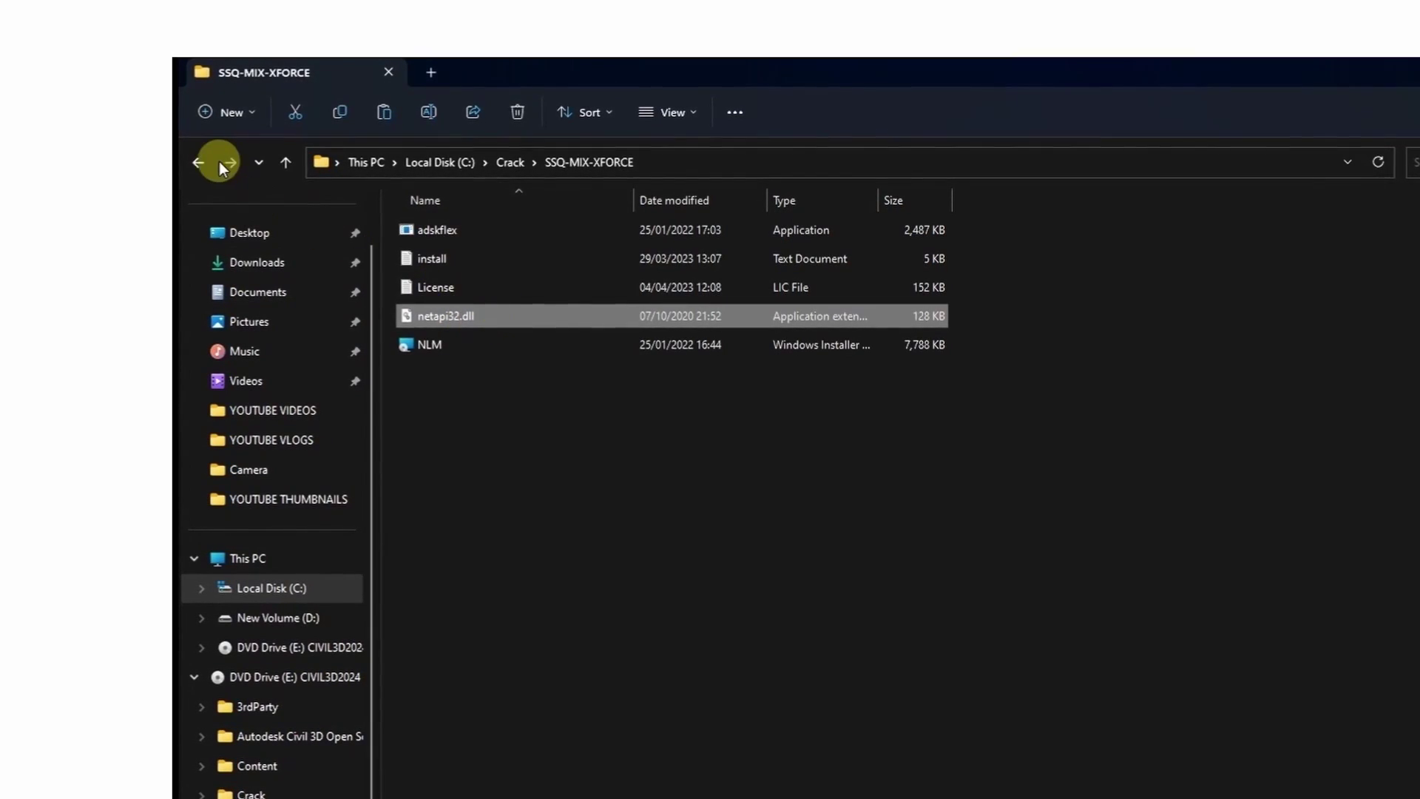
click(272, 563)
double_click(491, 268)
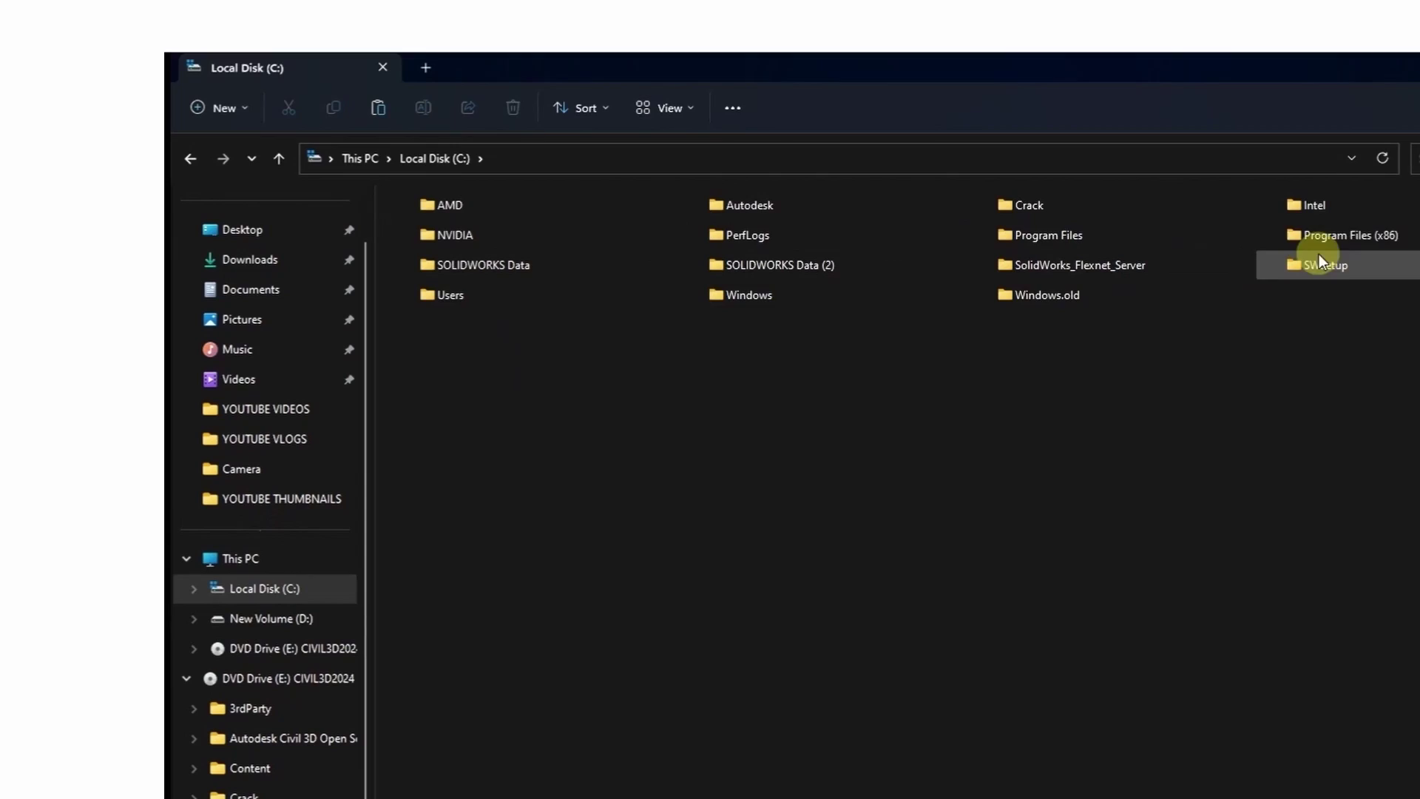
double_click(1329, 235)
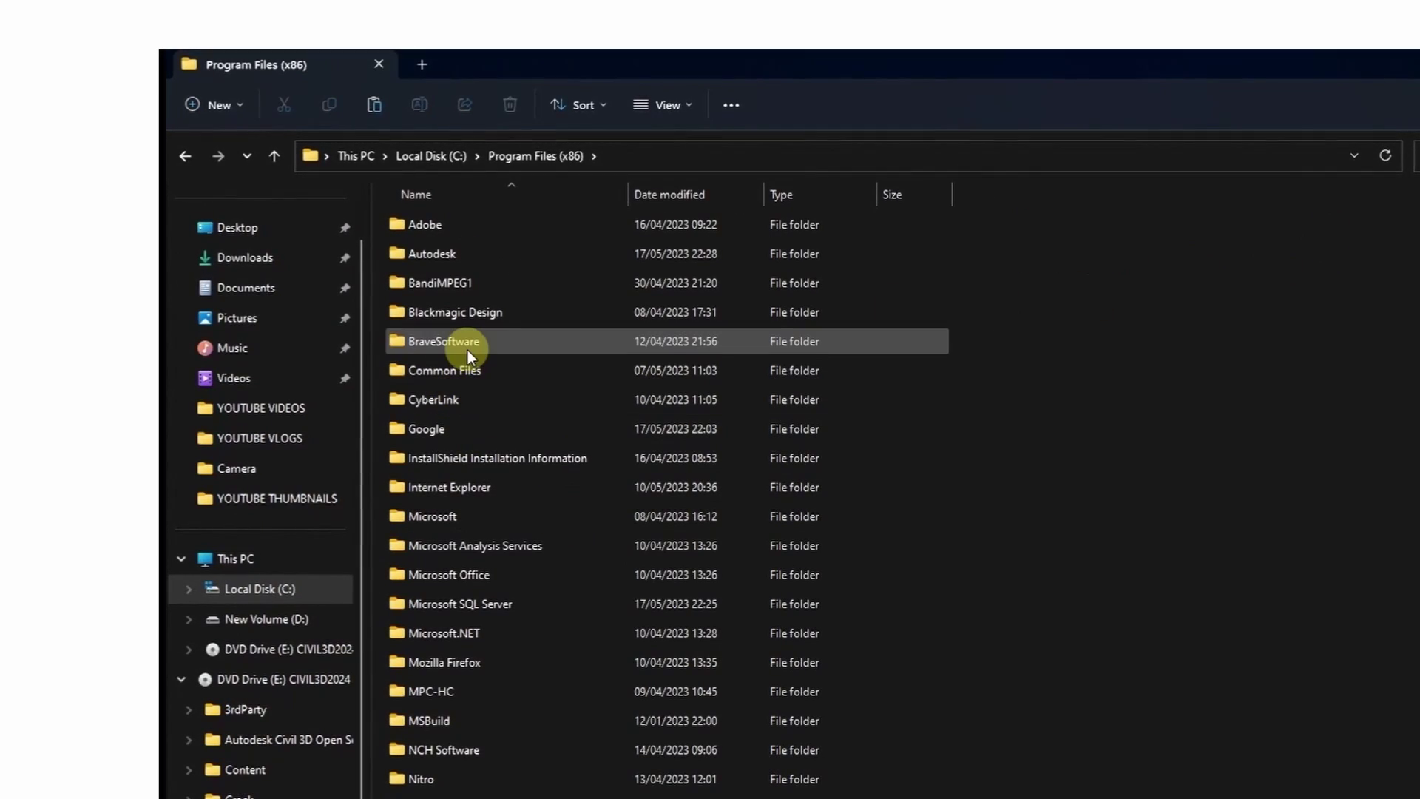
double_click(473, 369)
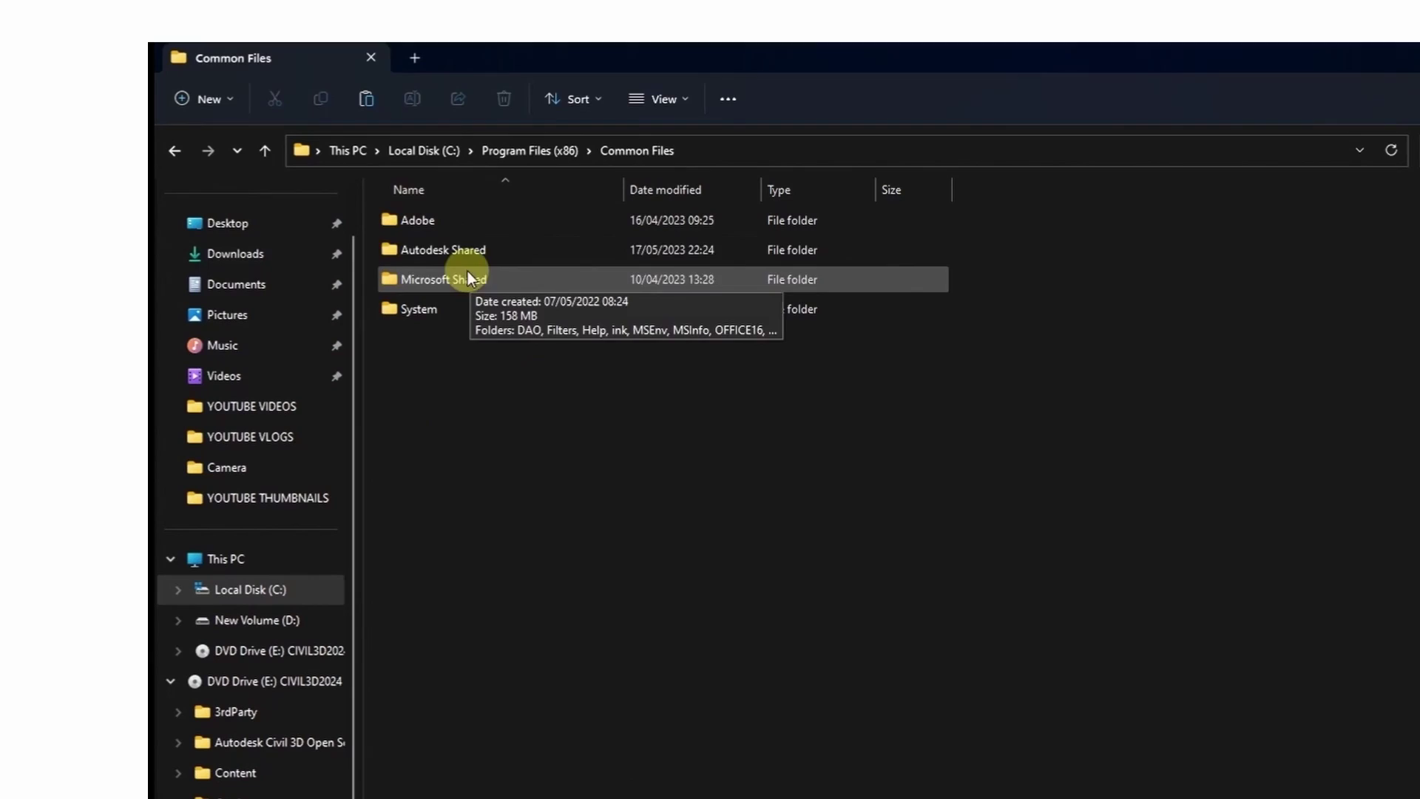
double_click(454, 249)
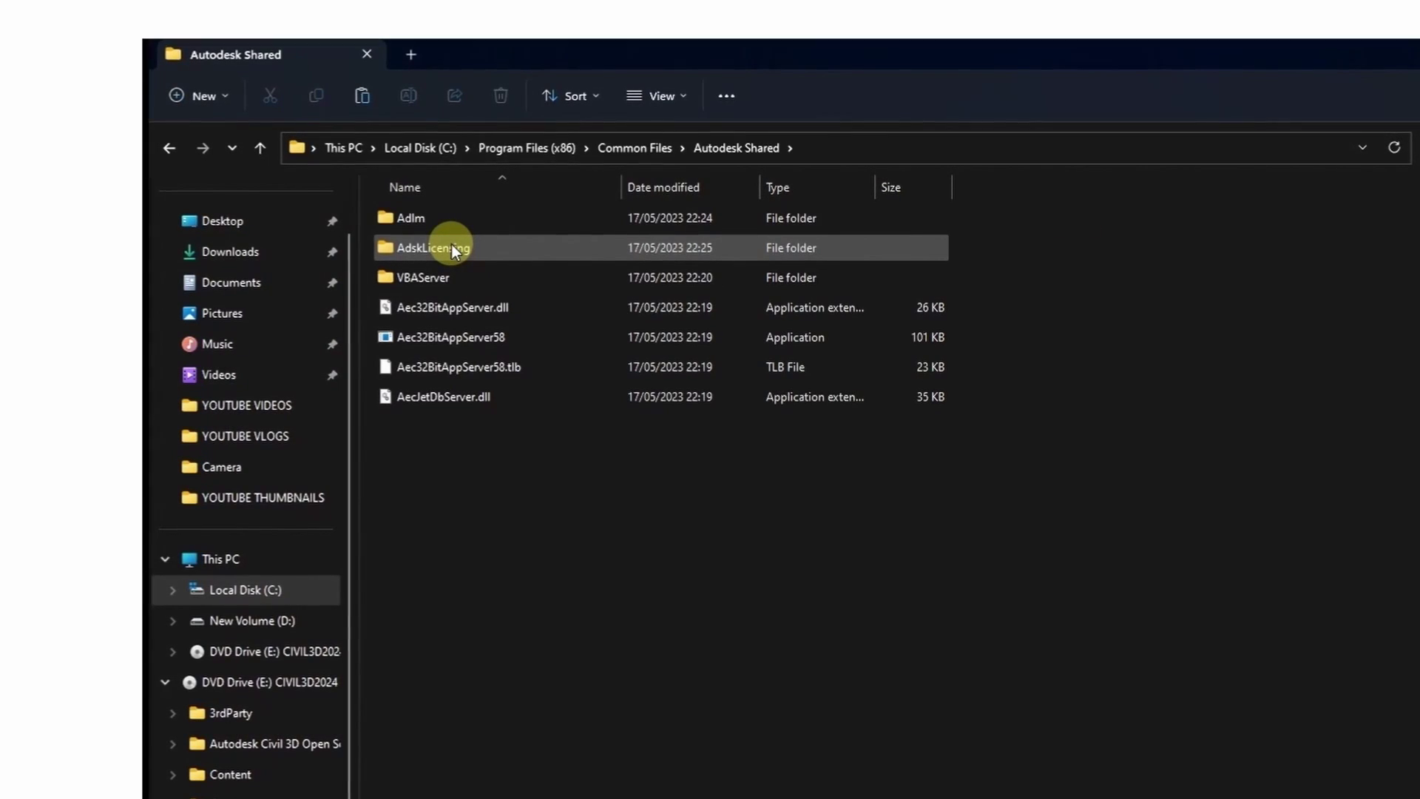
double_click(451, 247)
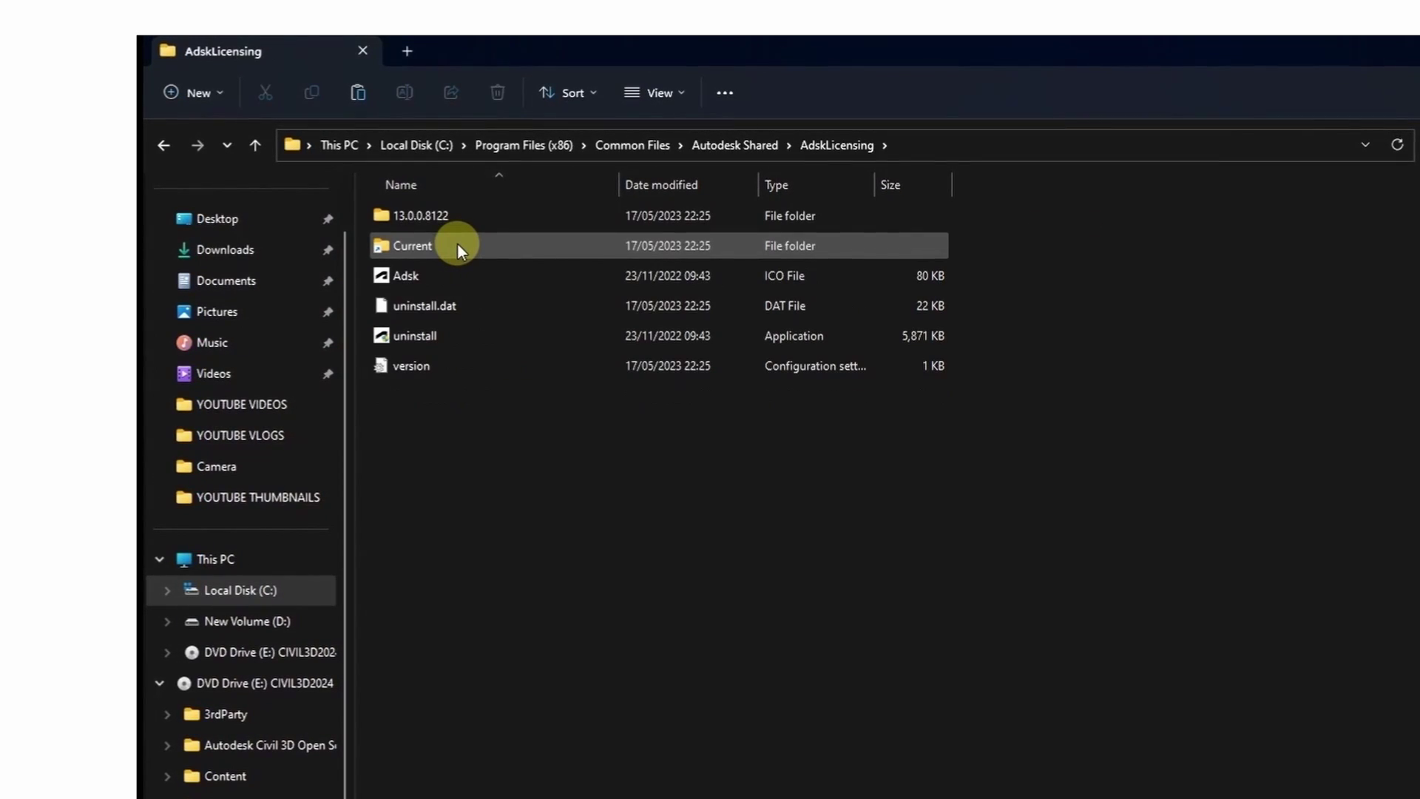
double_click(470, 244)
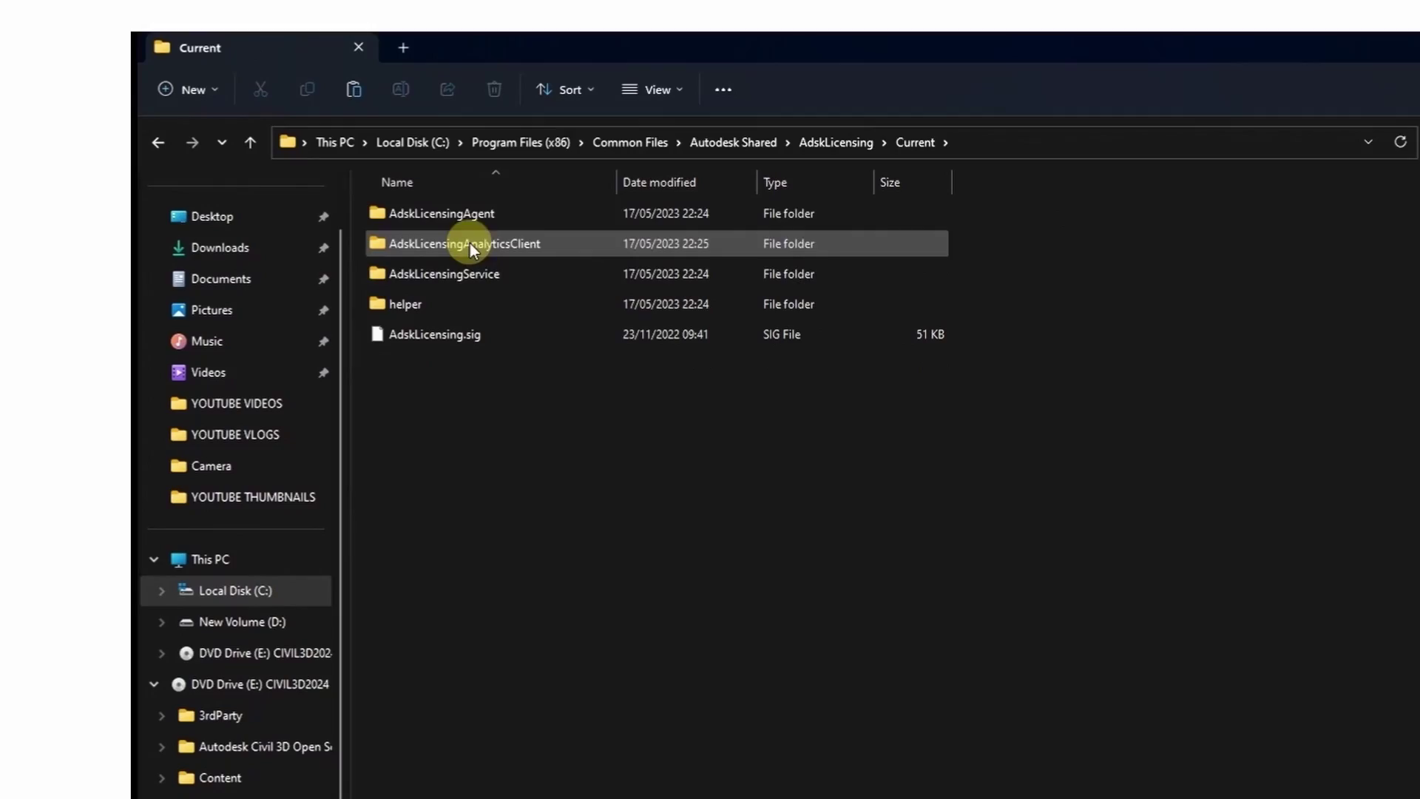
double_click(457, 214)
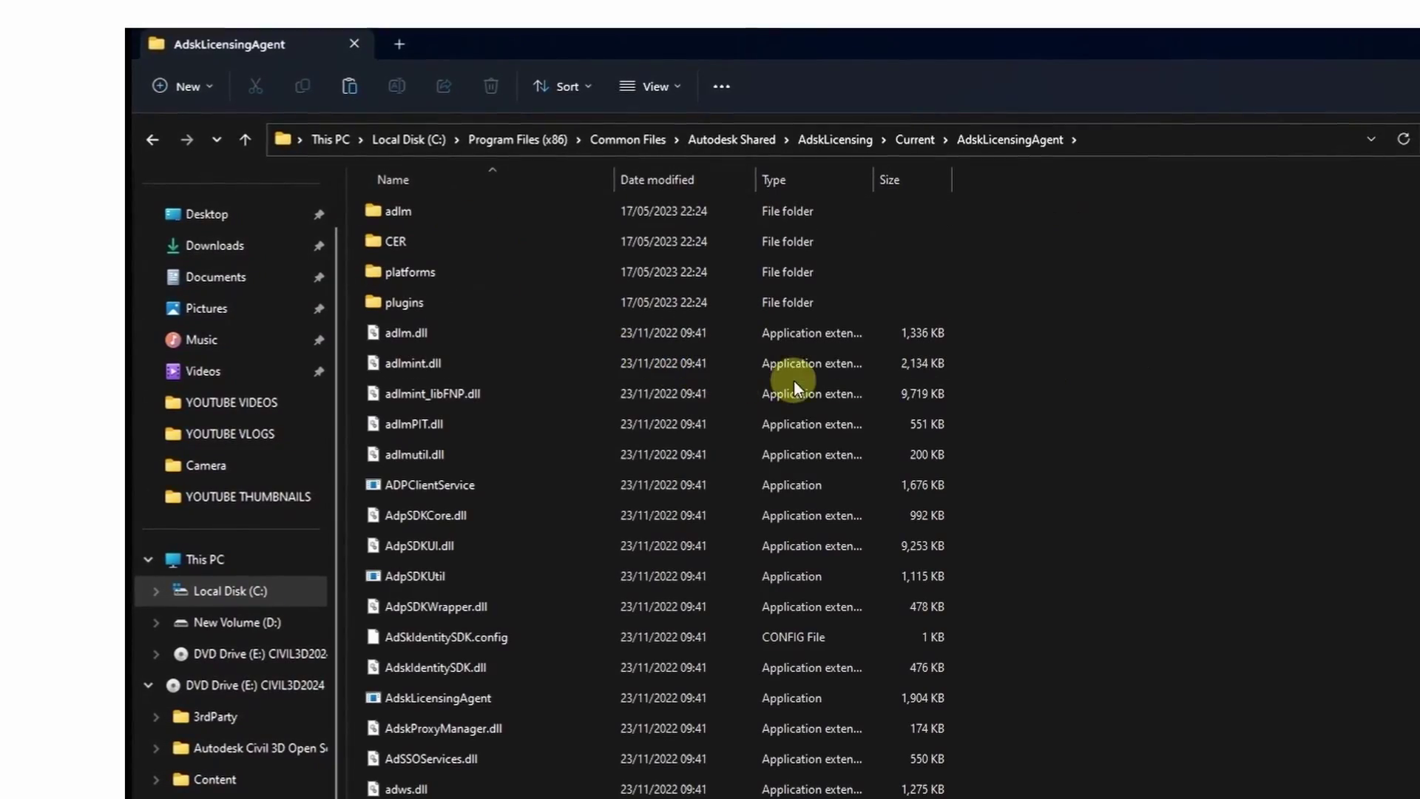
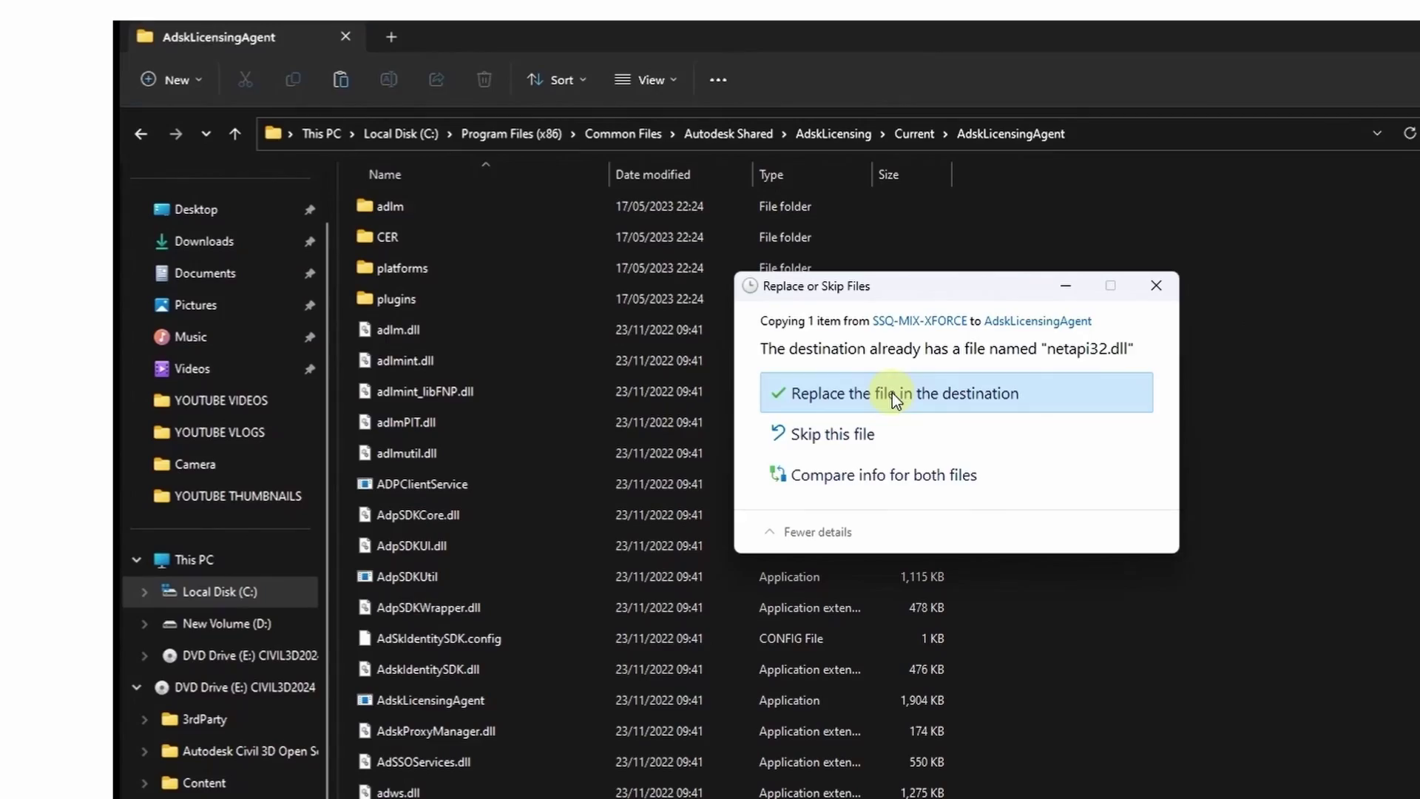
- Overwrite netapi32.dll in the AdskLicensingAgent folder, granting administrator permission
click(891, 394)
click(908, 414)
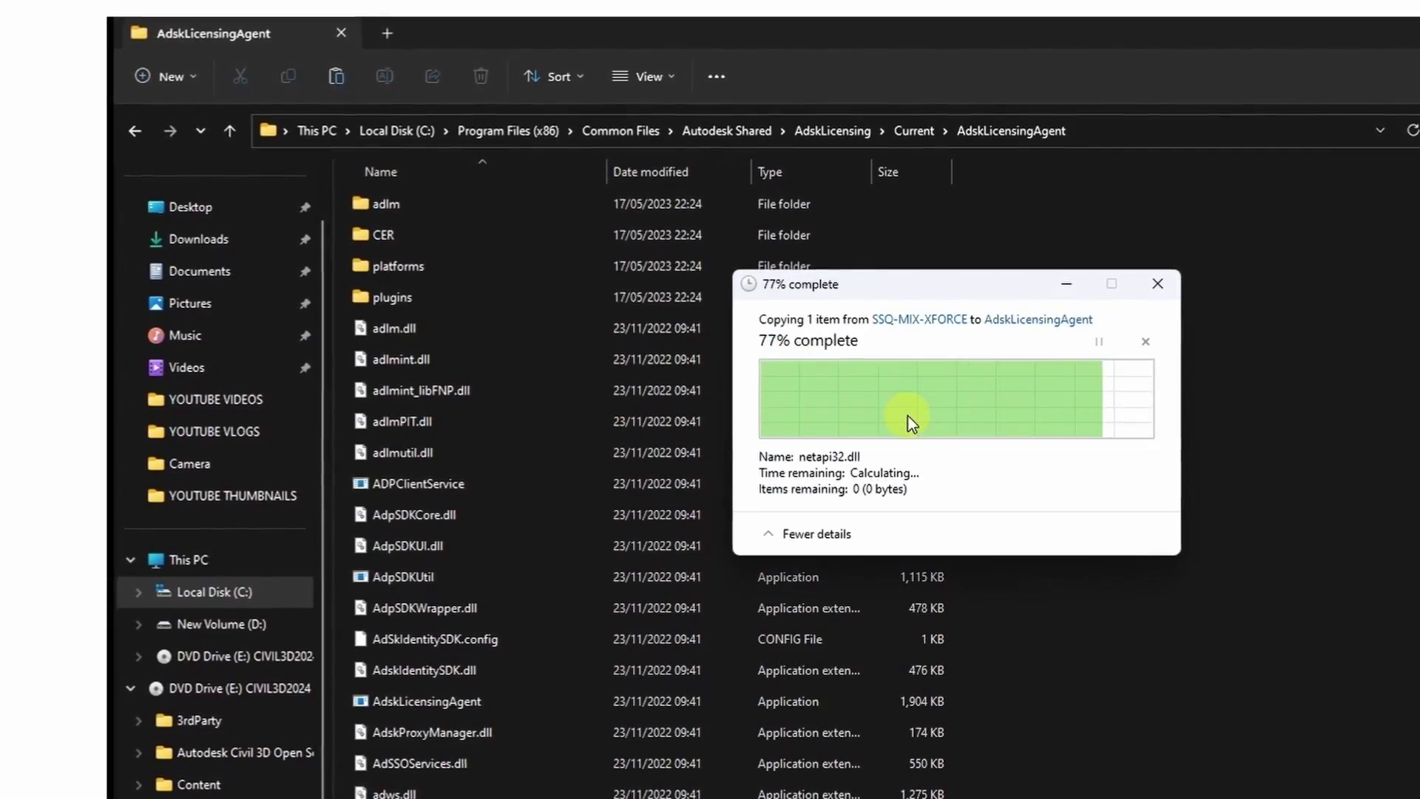
scroll(907, 414, down, 10)
click(1186, 402)
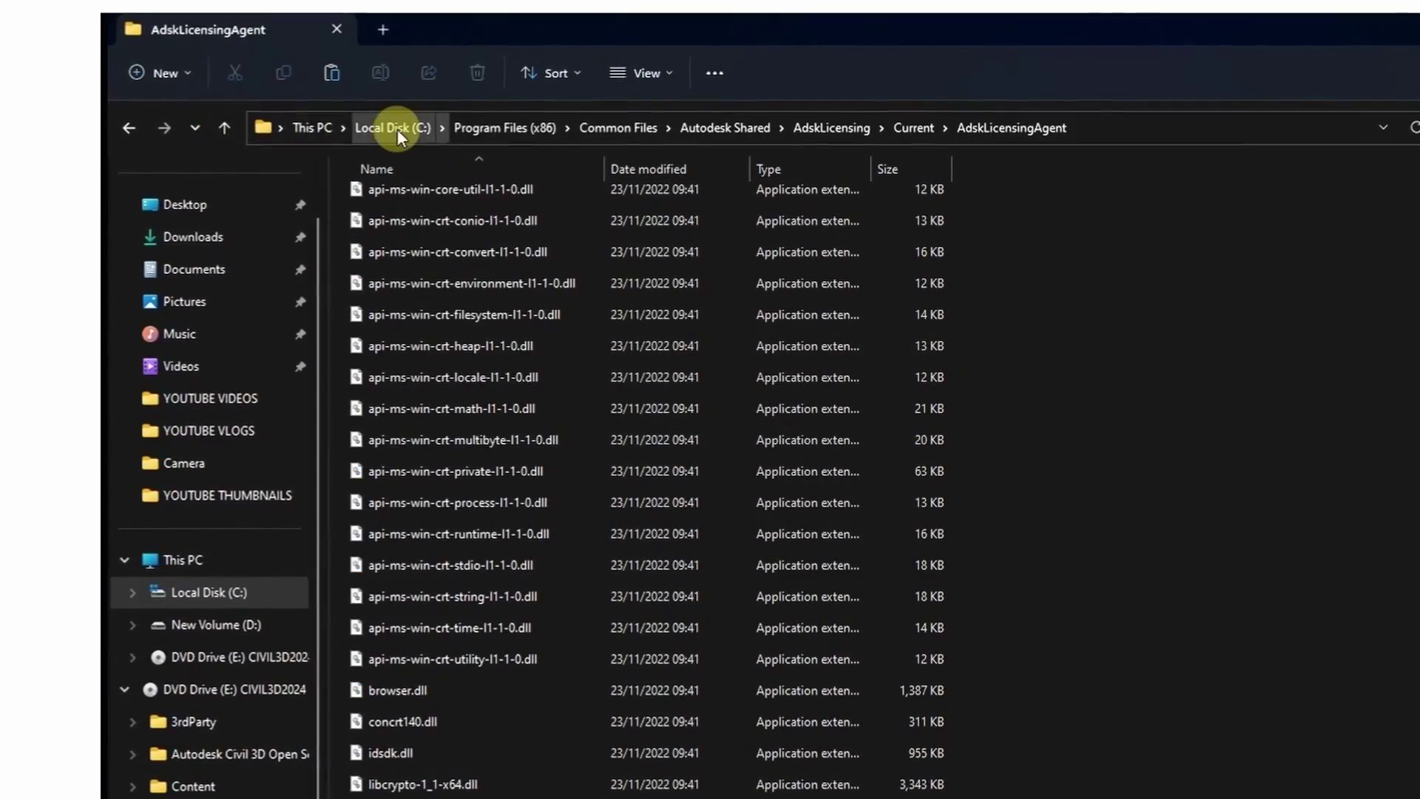
- Open the C:\Crack\SSQ-MIX-XFORCE folder
click(185, 562)
double_click(467, 213)
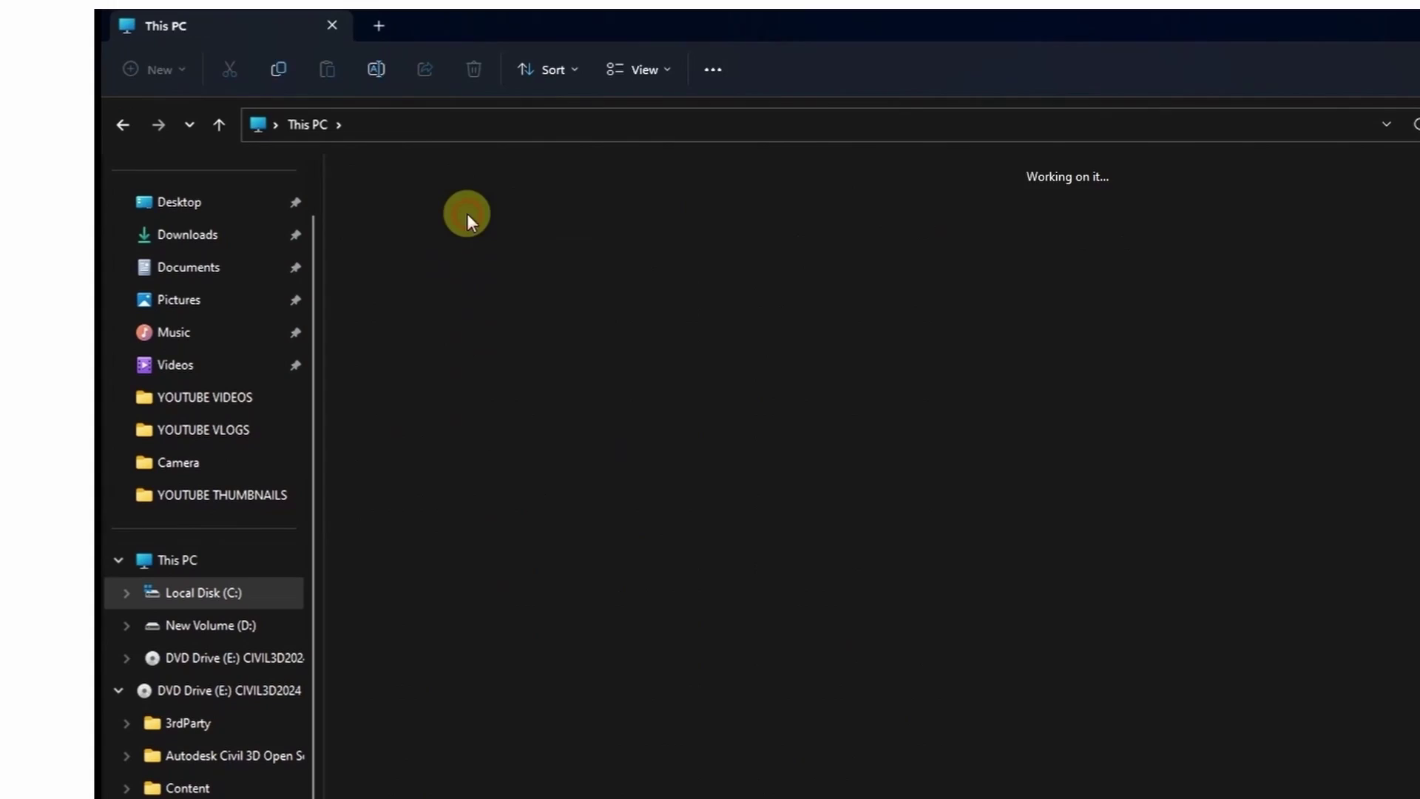
double_click(1039, 178)
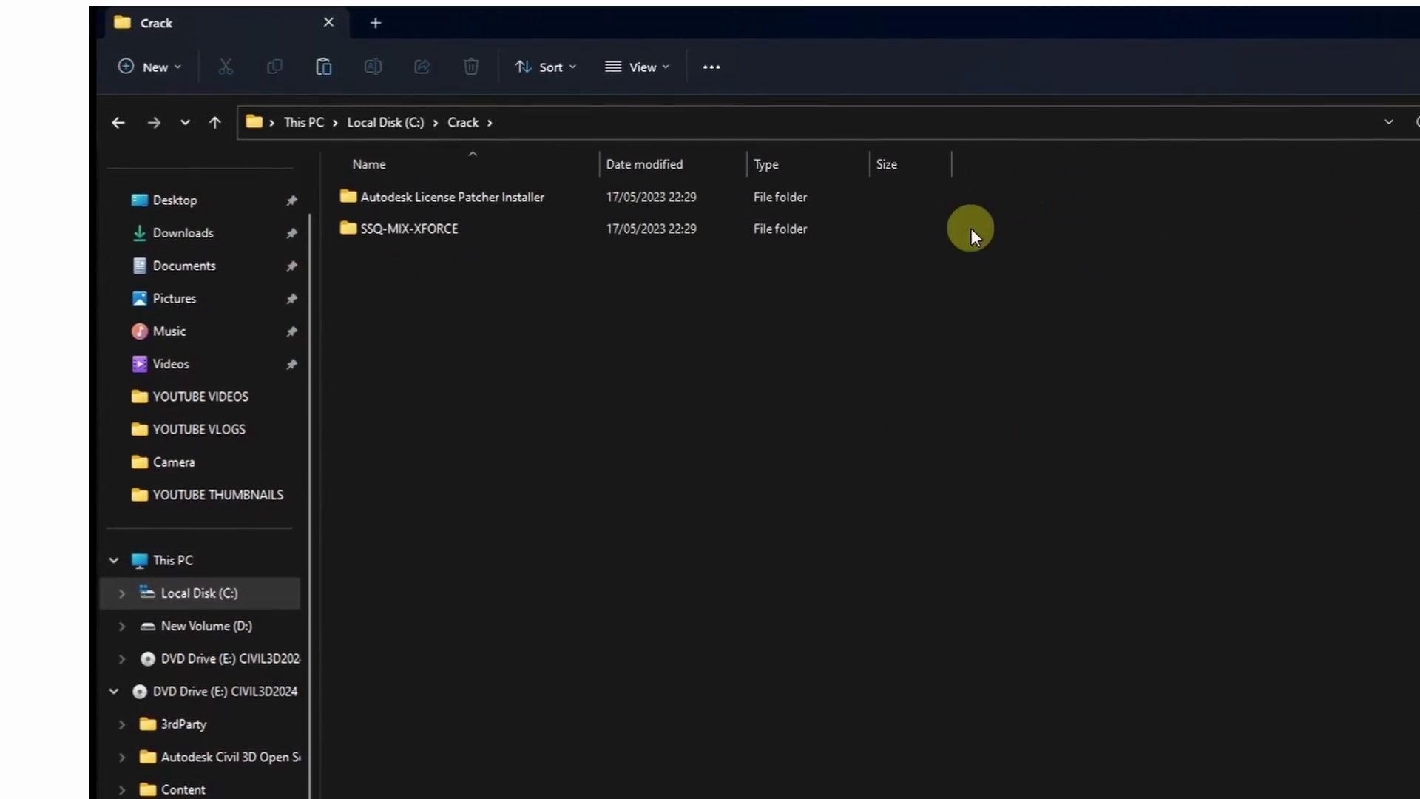
double_click(452, 235)
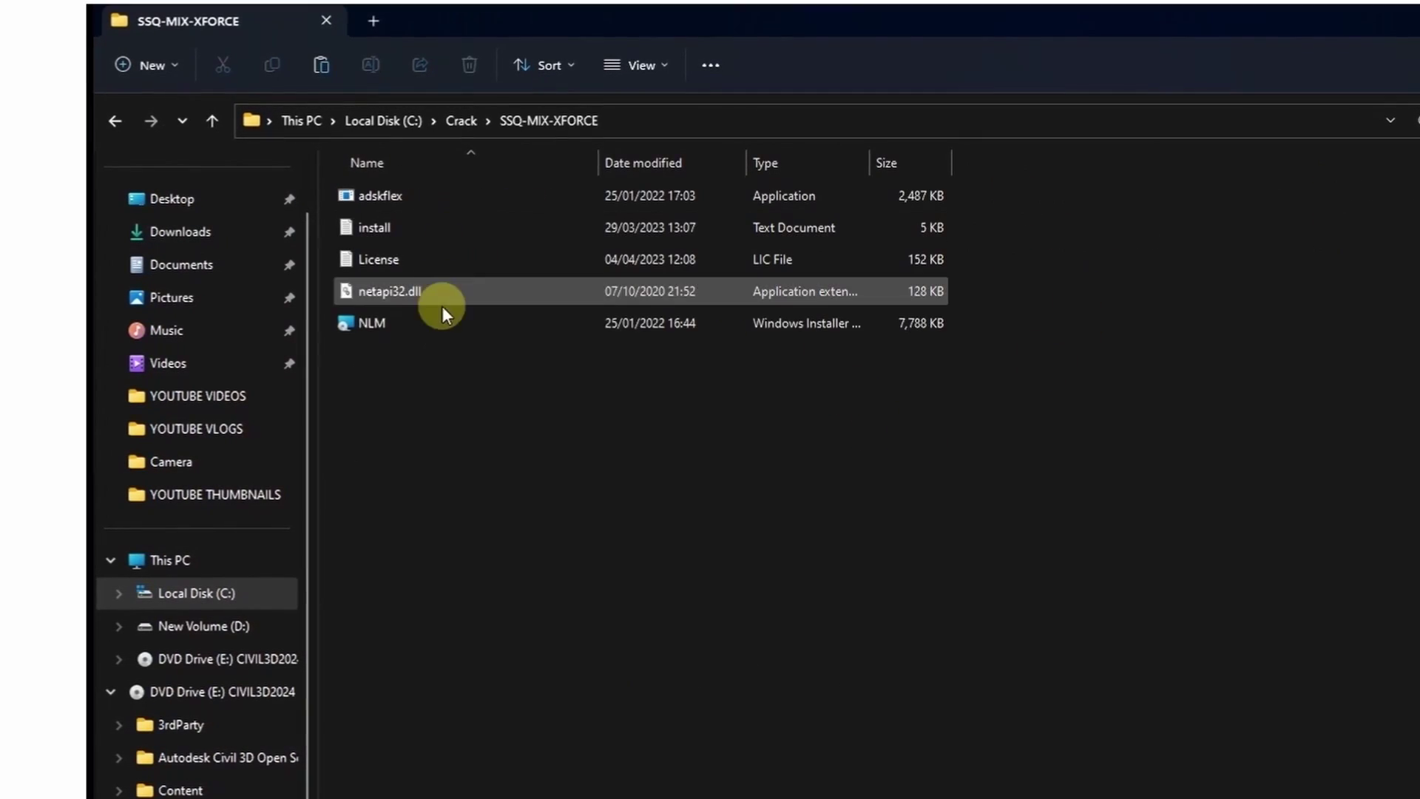
- Change the License file's SERVER line so the Ethernet host ID from LMTOOLS replaces MAC
double_click(458, 257)
drag(508, 281, 591, 276)
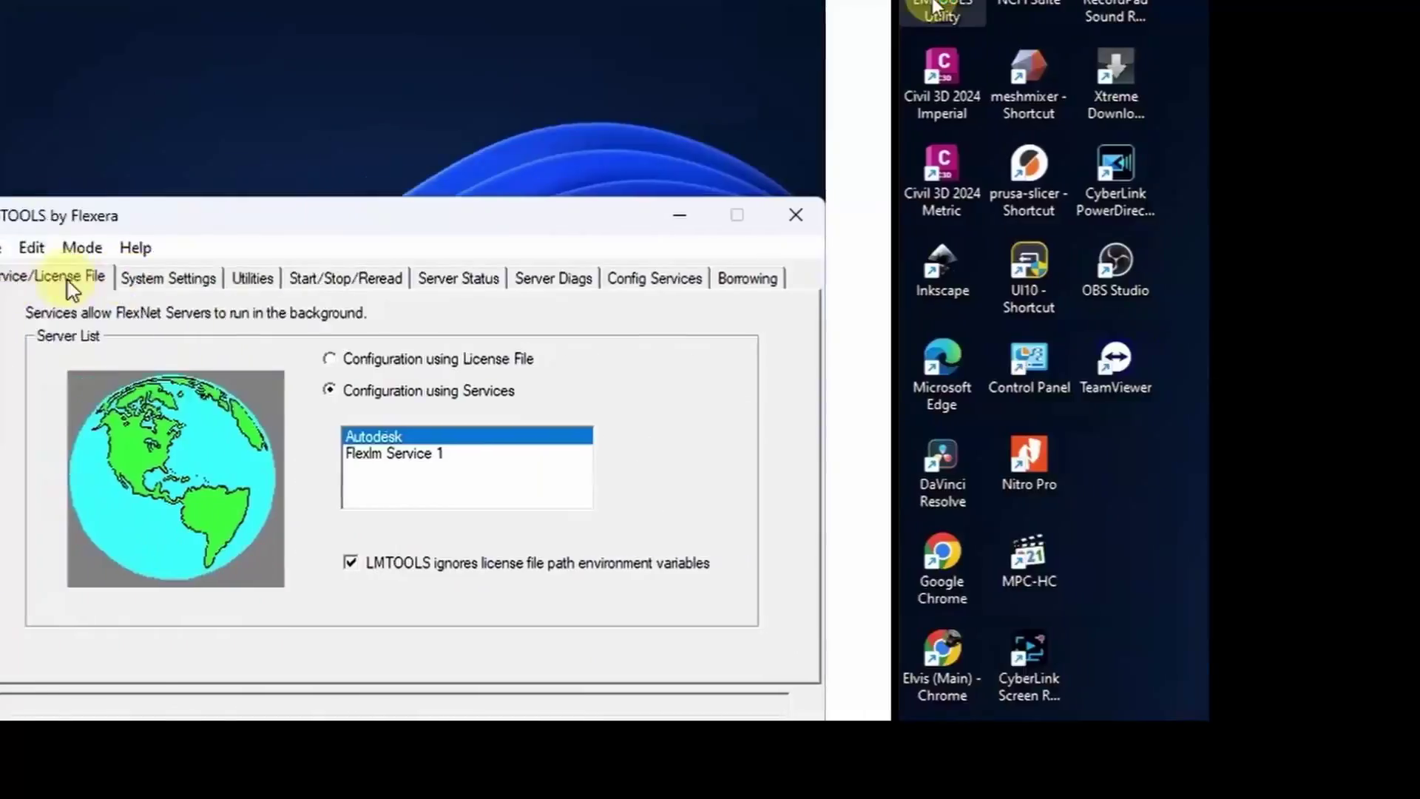
click(151, 278)
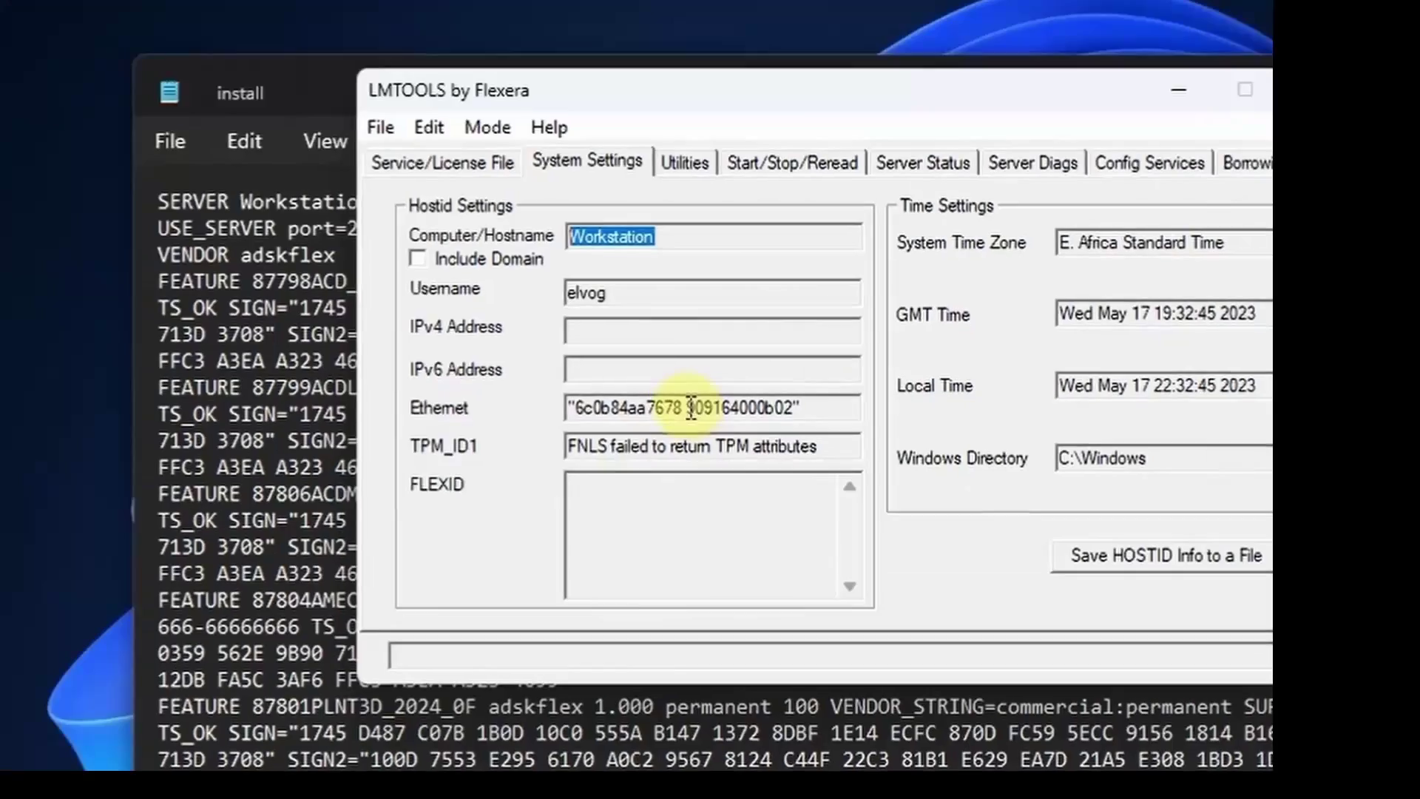
drag(688, 409, 791, 406)
key(ctrl+c)
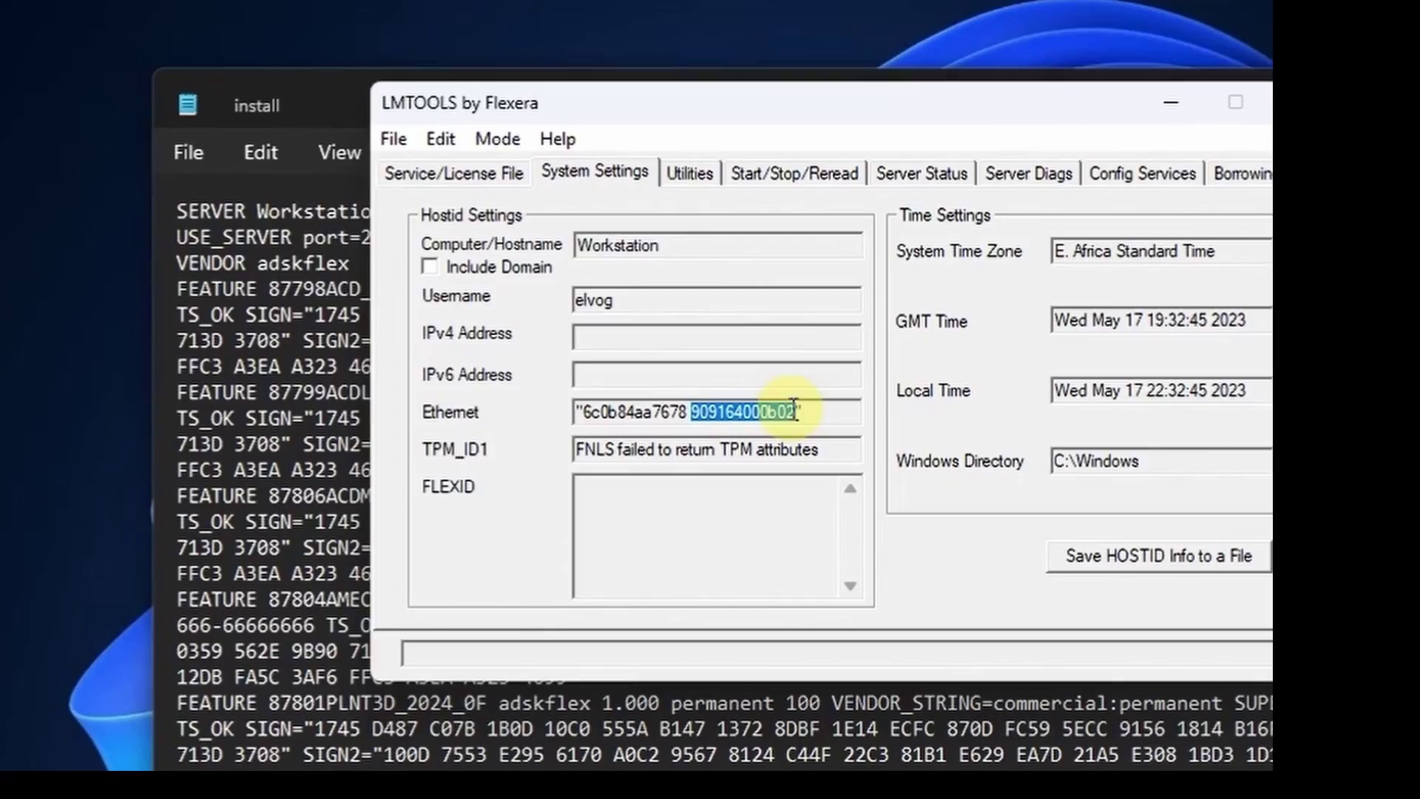
click(1175, 102)
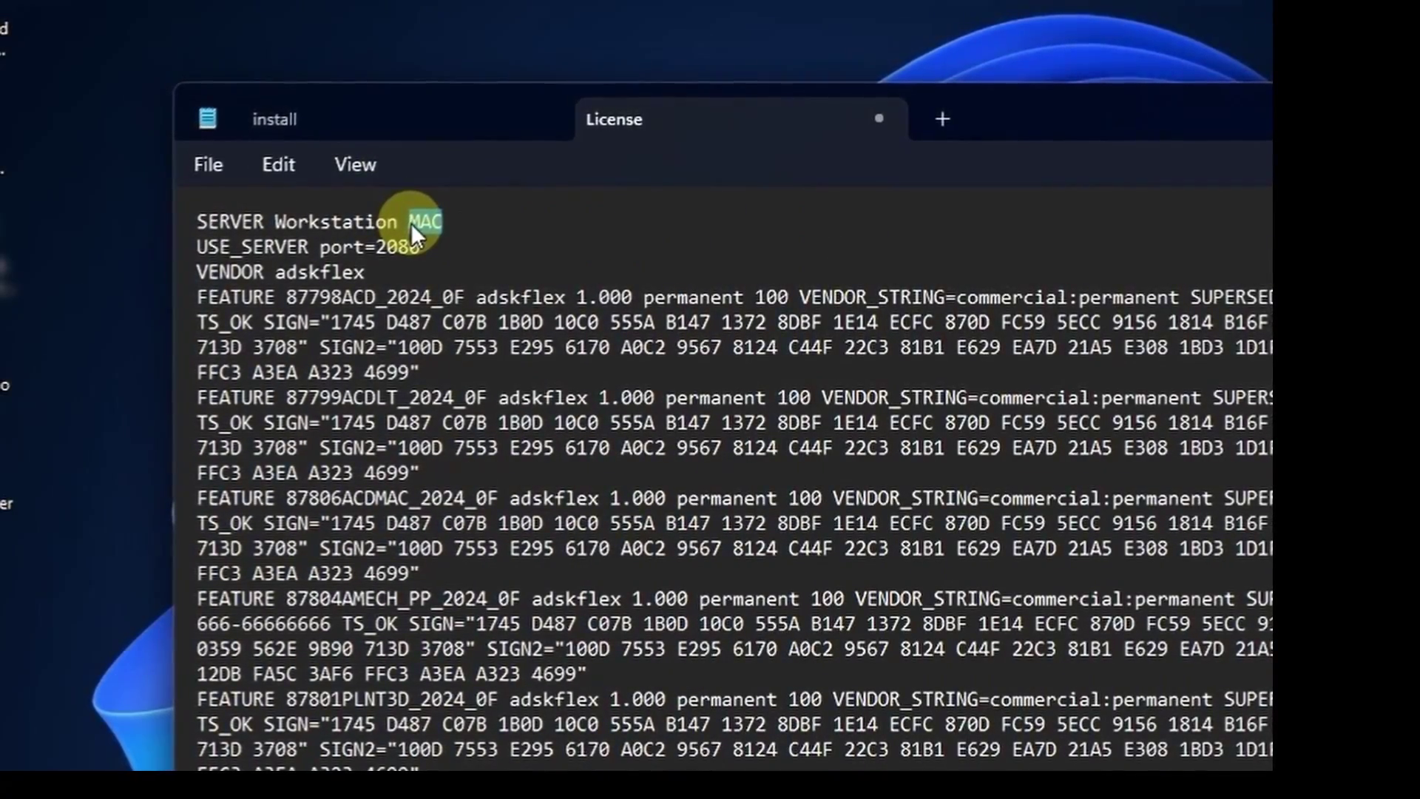
key(ctrl+v)
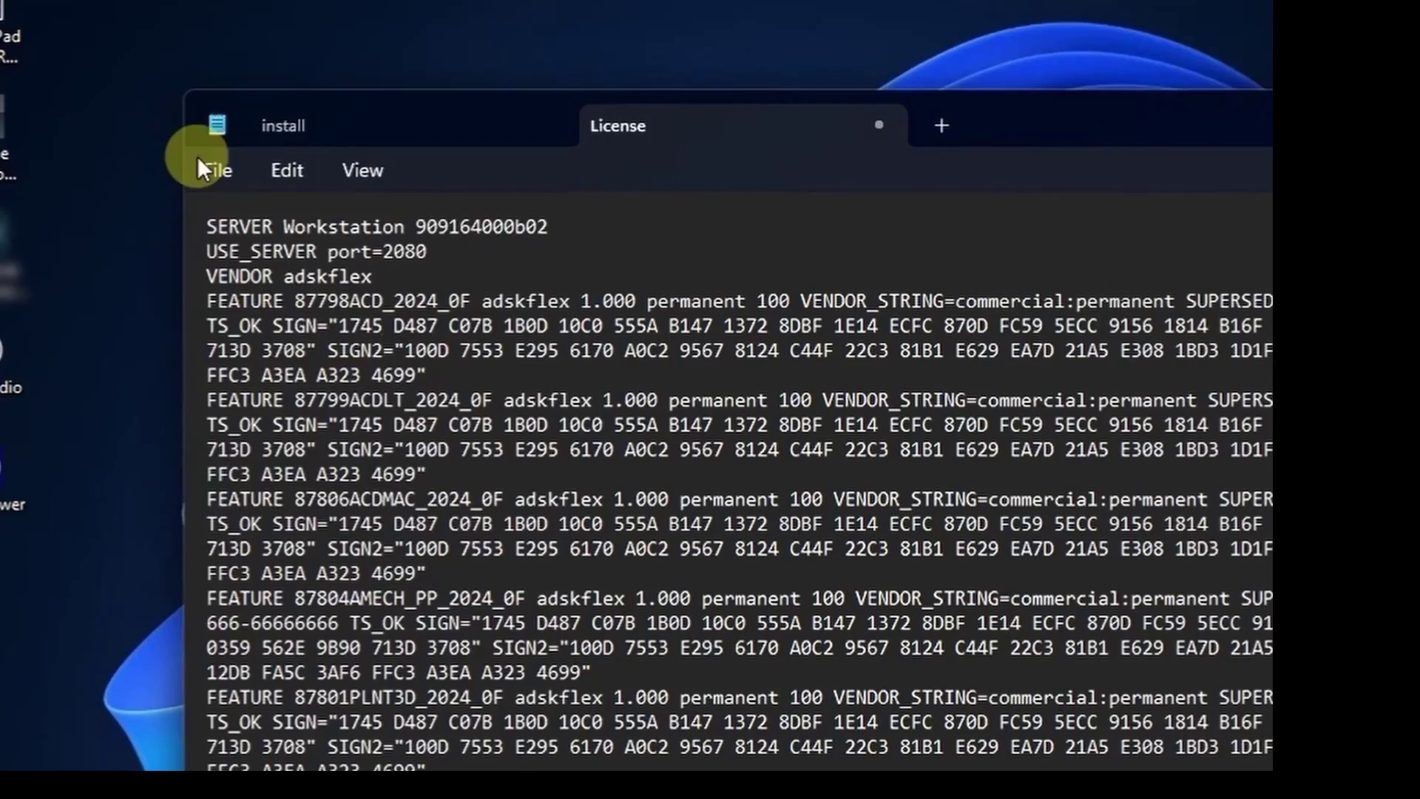
- Start Save As and browse to C:\Autodesk\Network License Manager
click(201, 165)
click(266, 399)
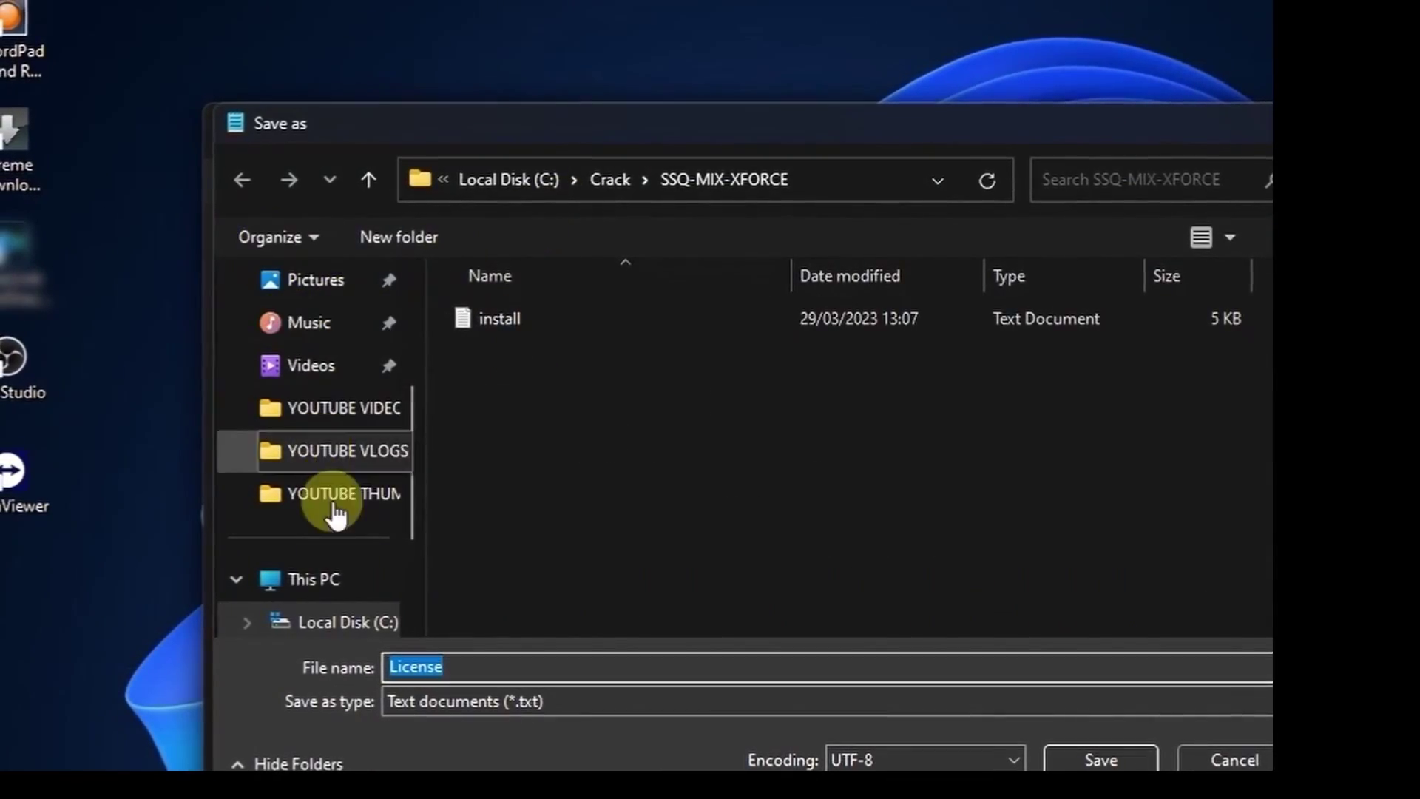
click(348, 577)
double_click(672, 340)
click(556, 369)
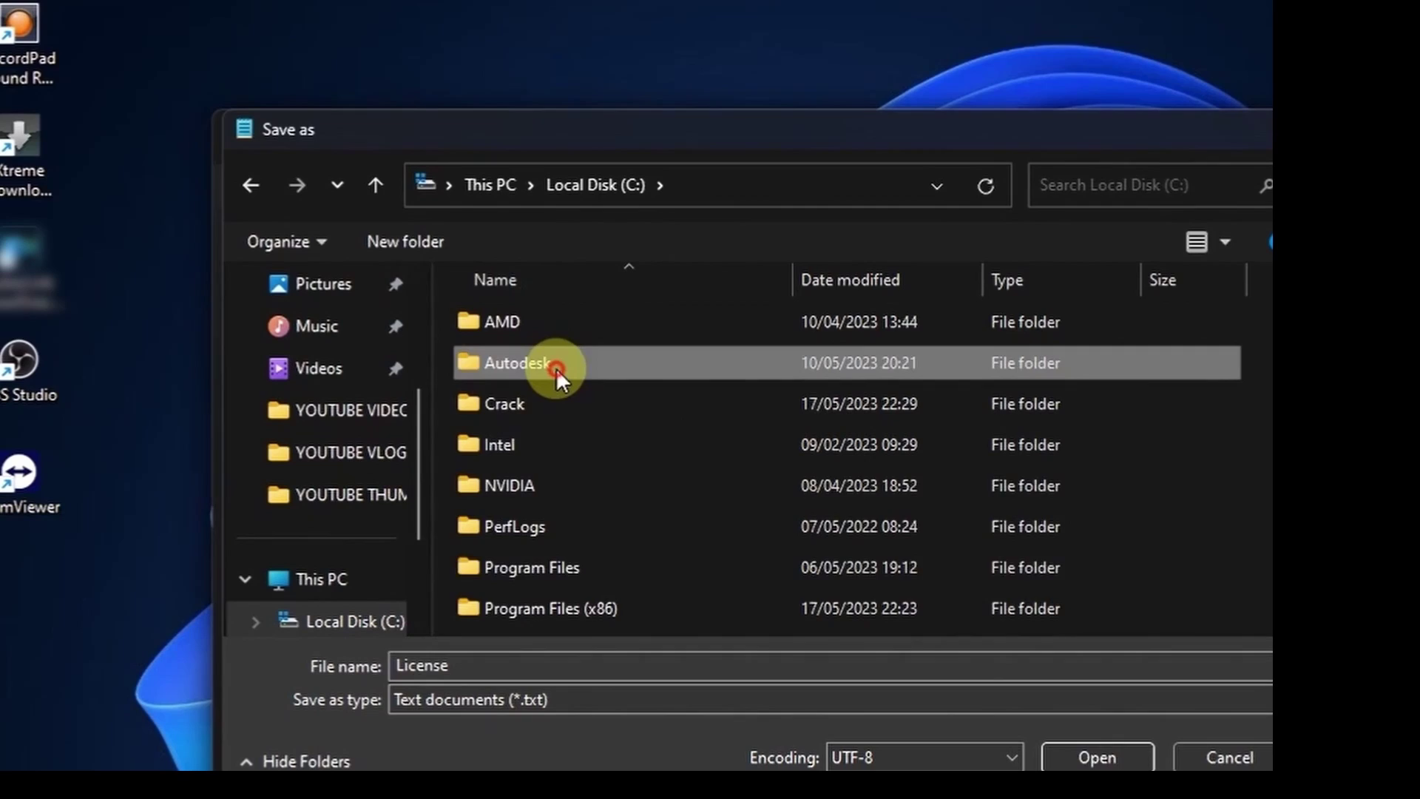
double_click(556, 368)
double_click(558, 402)
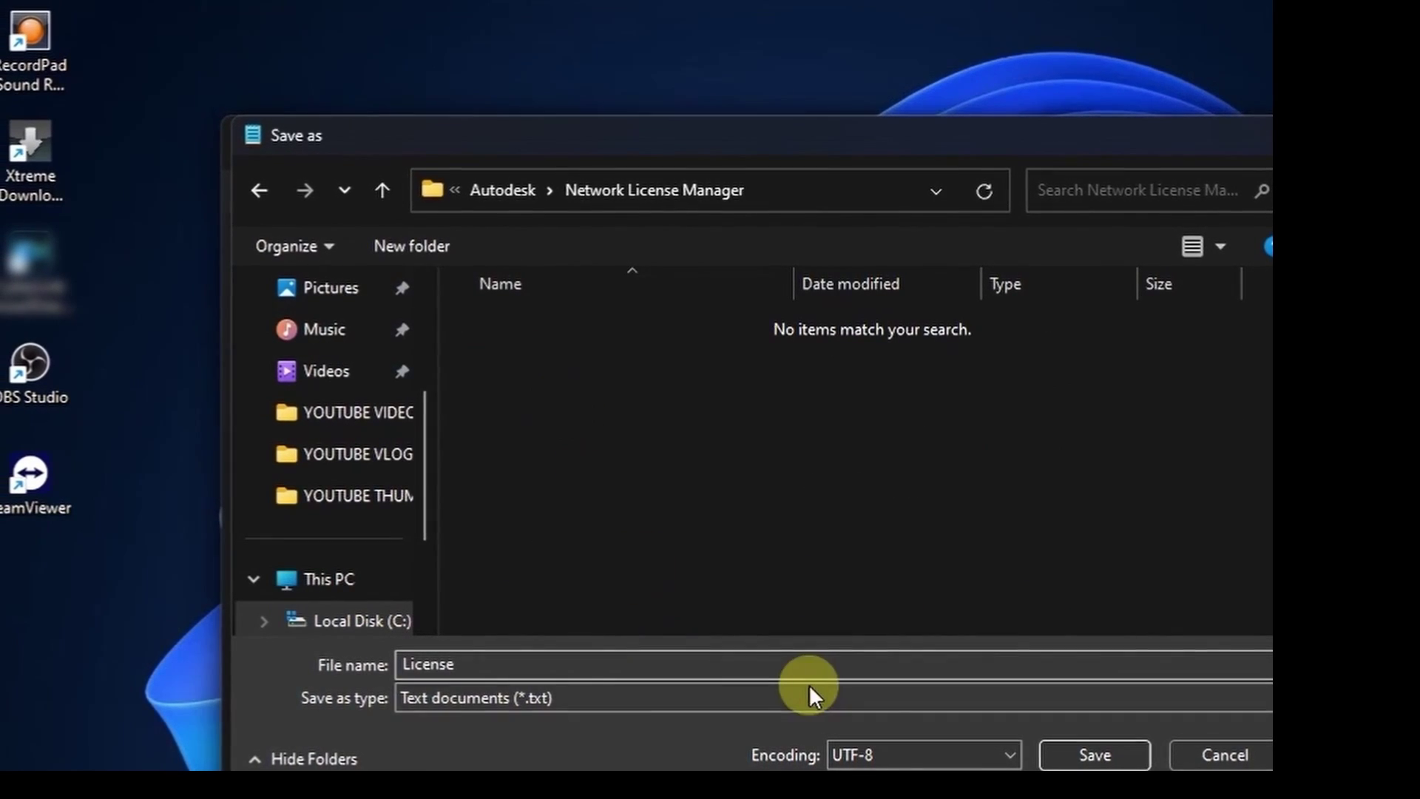
- Save the file as License.lic, replacing the existing copy
click(587, 698)
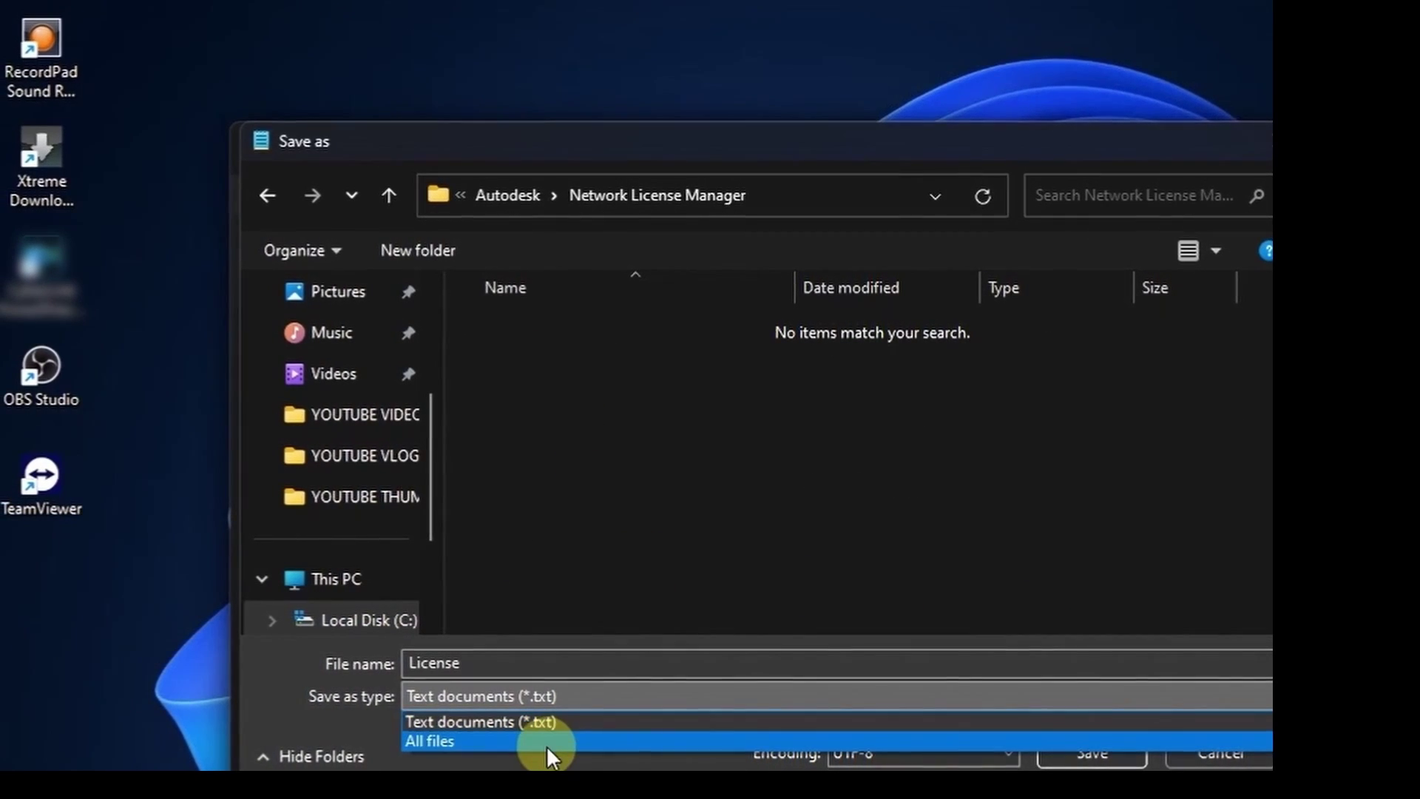
double_click(483, 661)
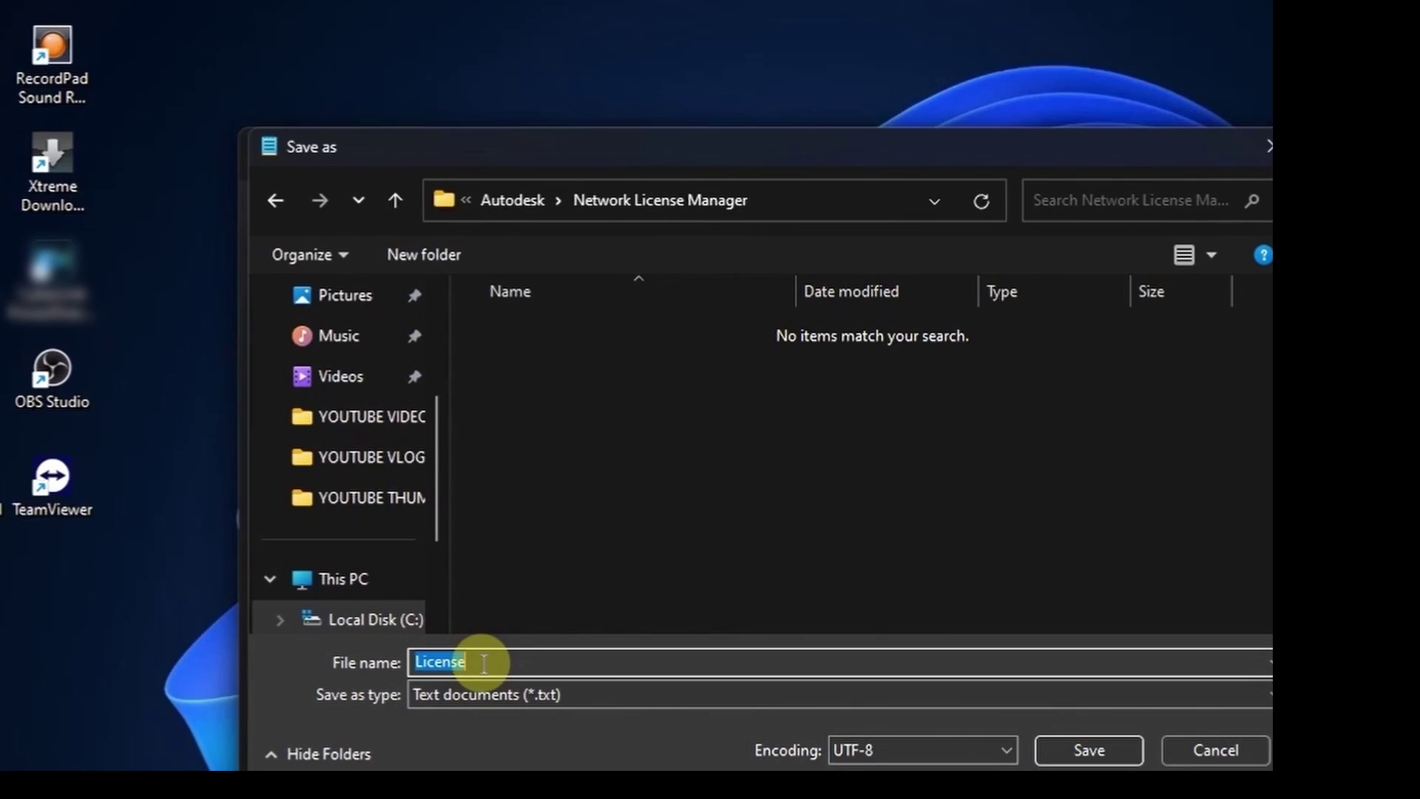
click(483, 662)
text(.)
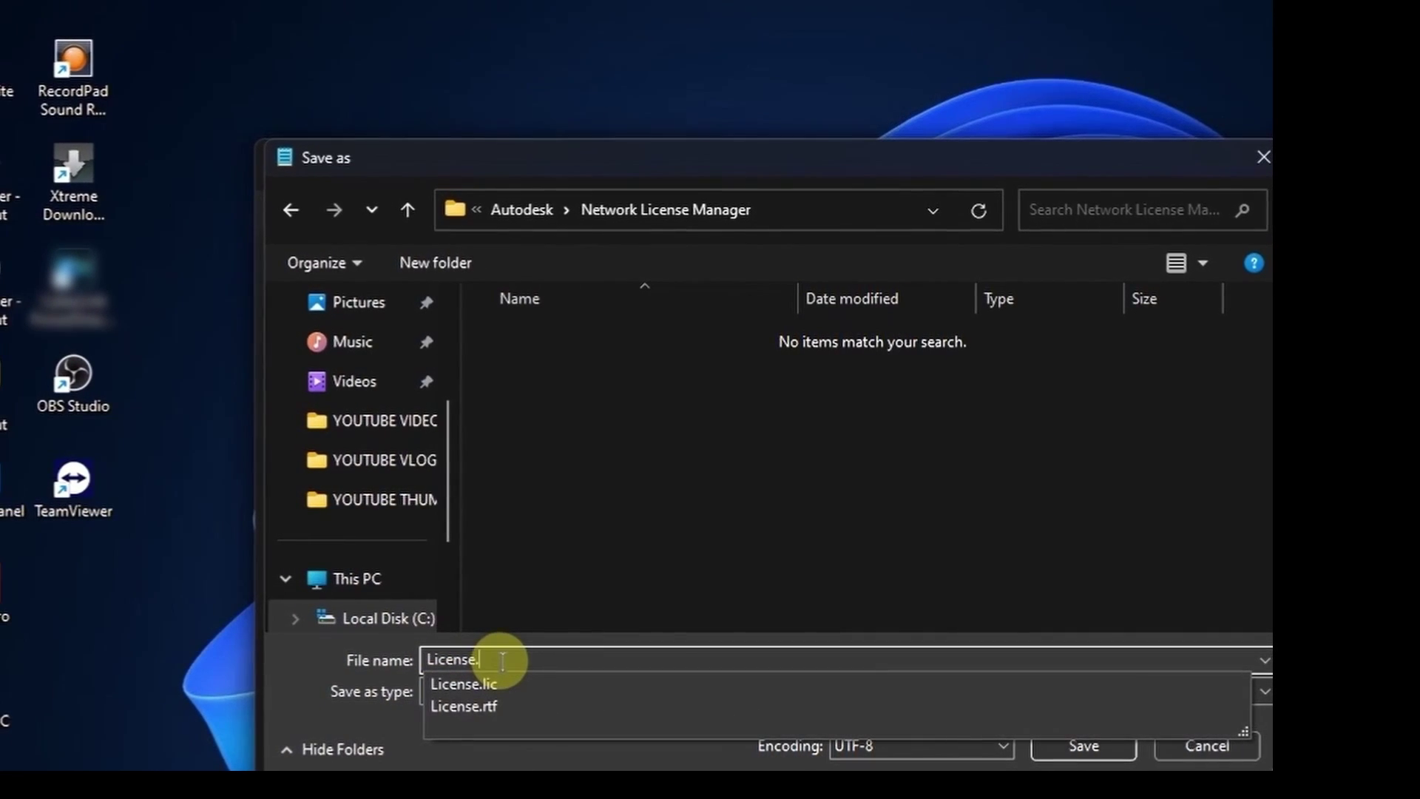
text(Lic)
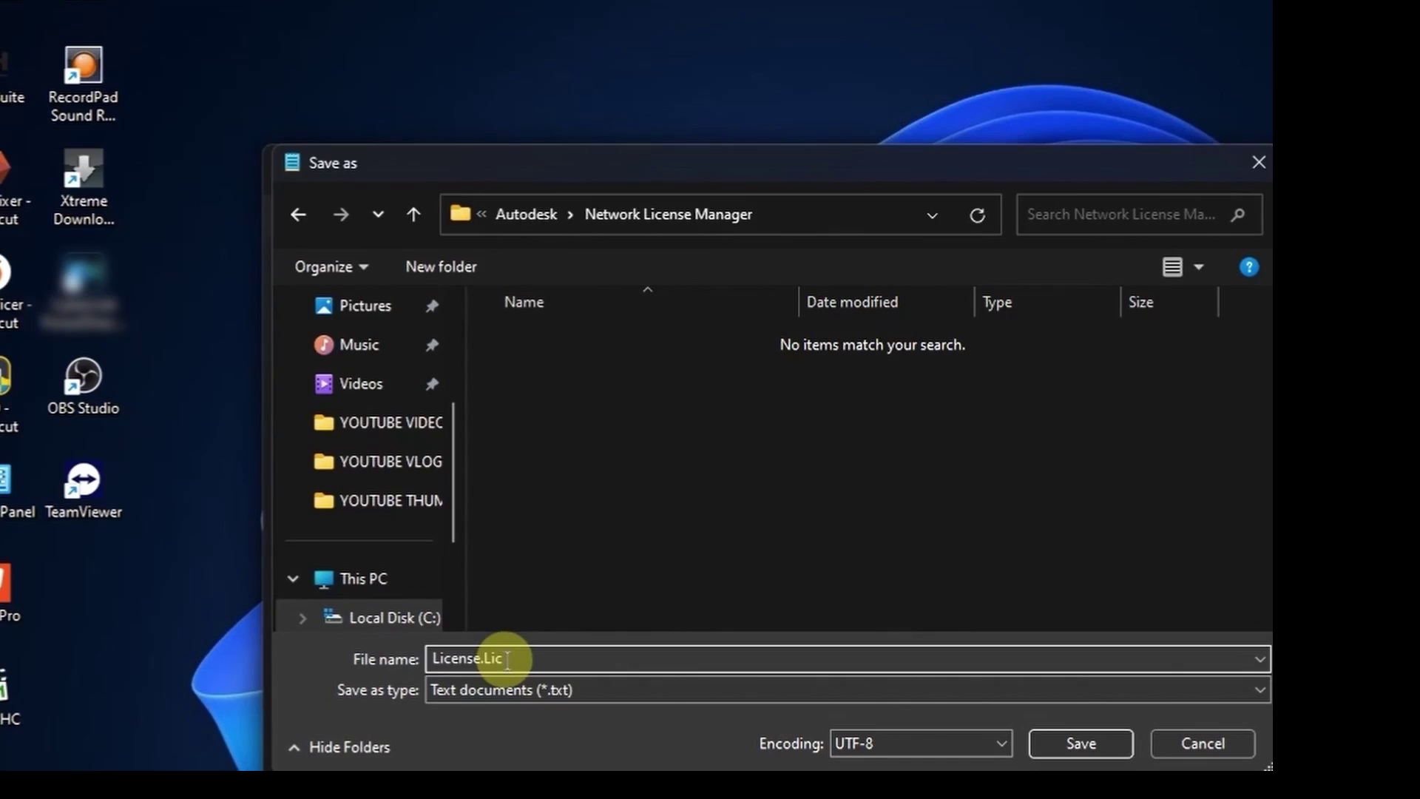
click(1097, 739)
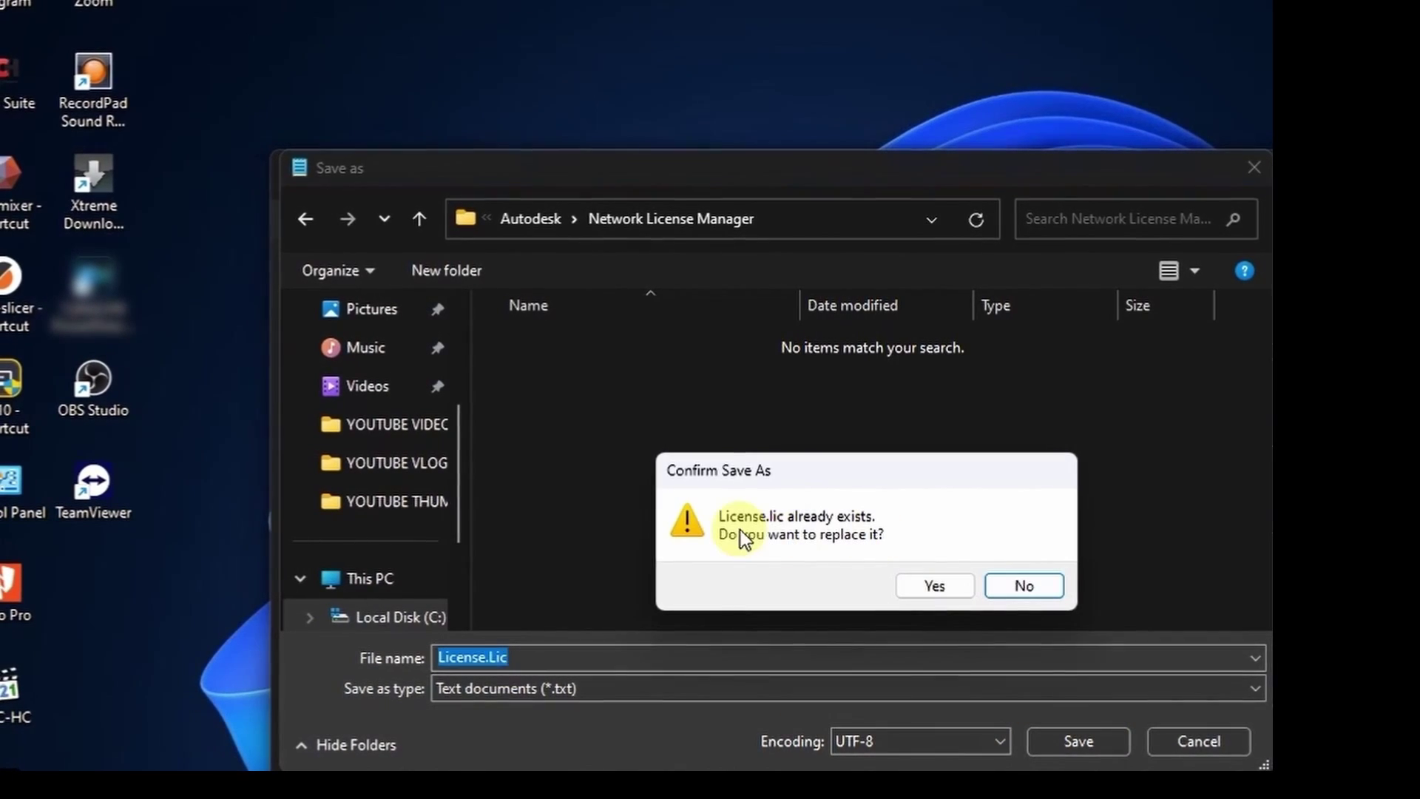
click(934, 585)
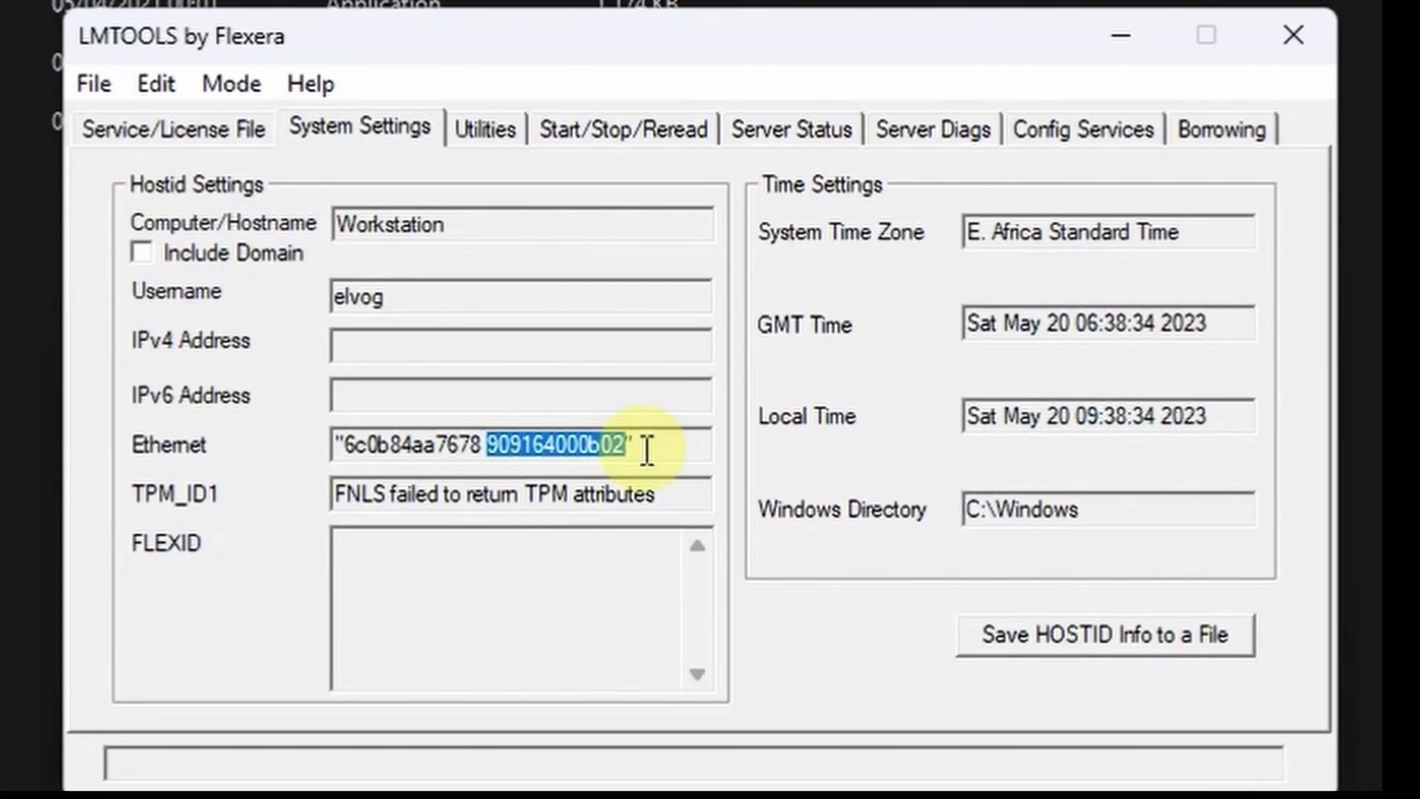
- On Config Services, set the lmgrd.exe path to C:\Autodesk\Network License Manager\lmgrd.exe
click(1076, 128)
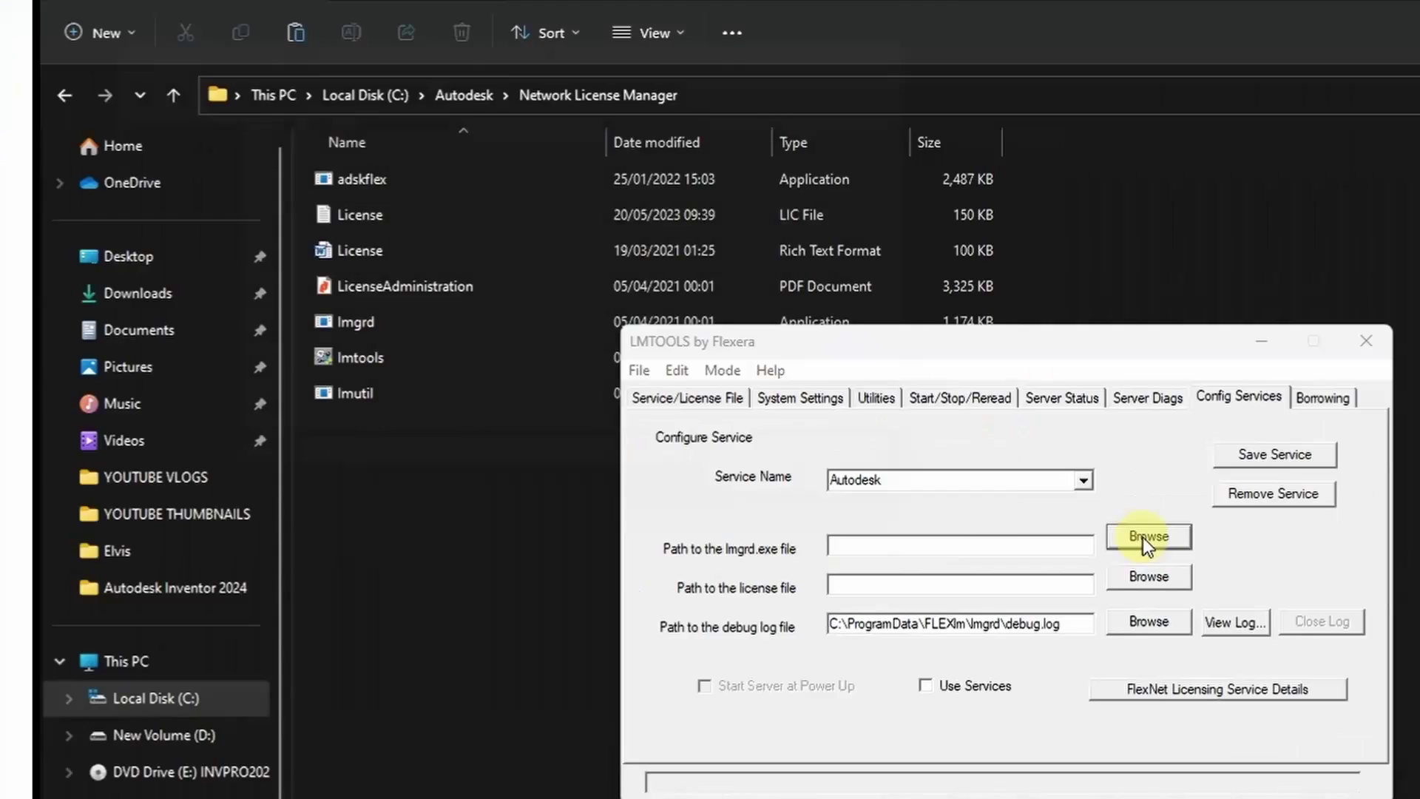
click(936, 362)
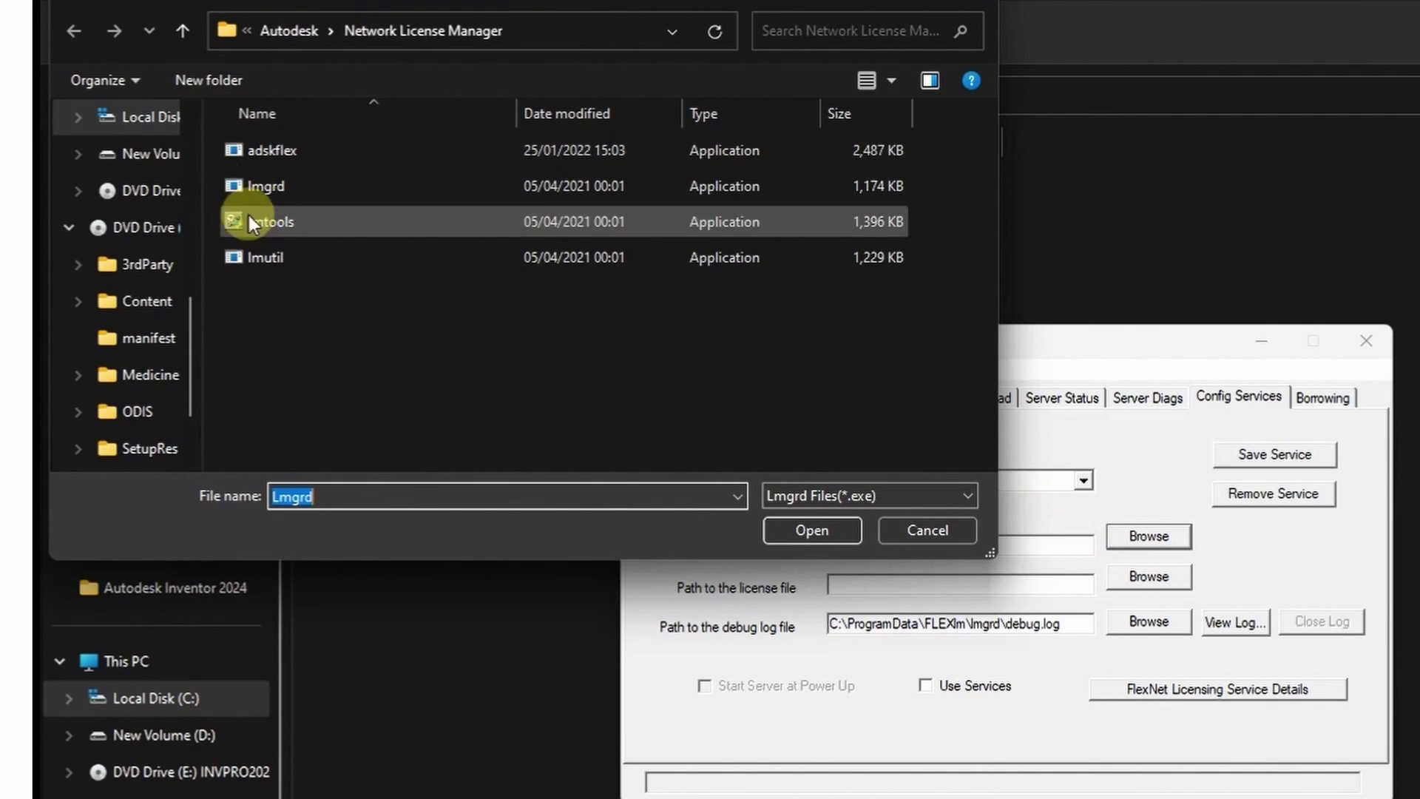
scroll(148, 303, up, 3)
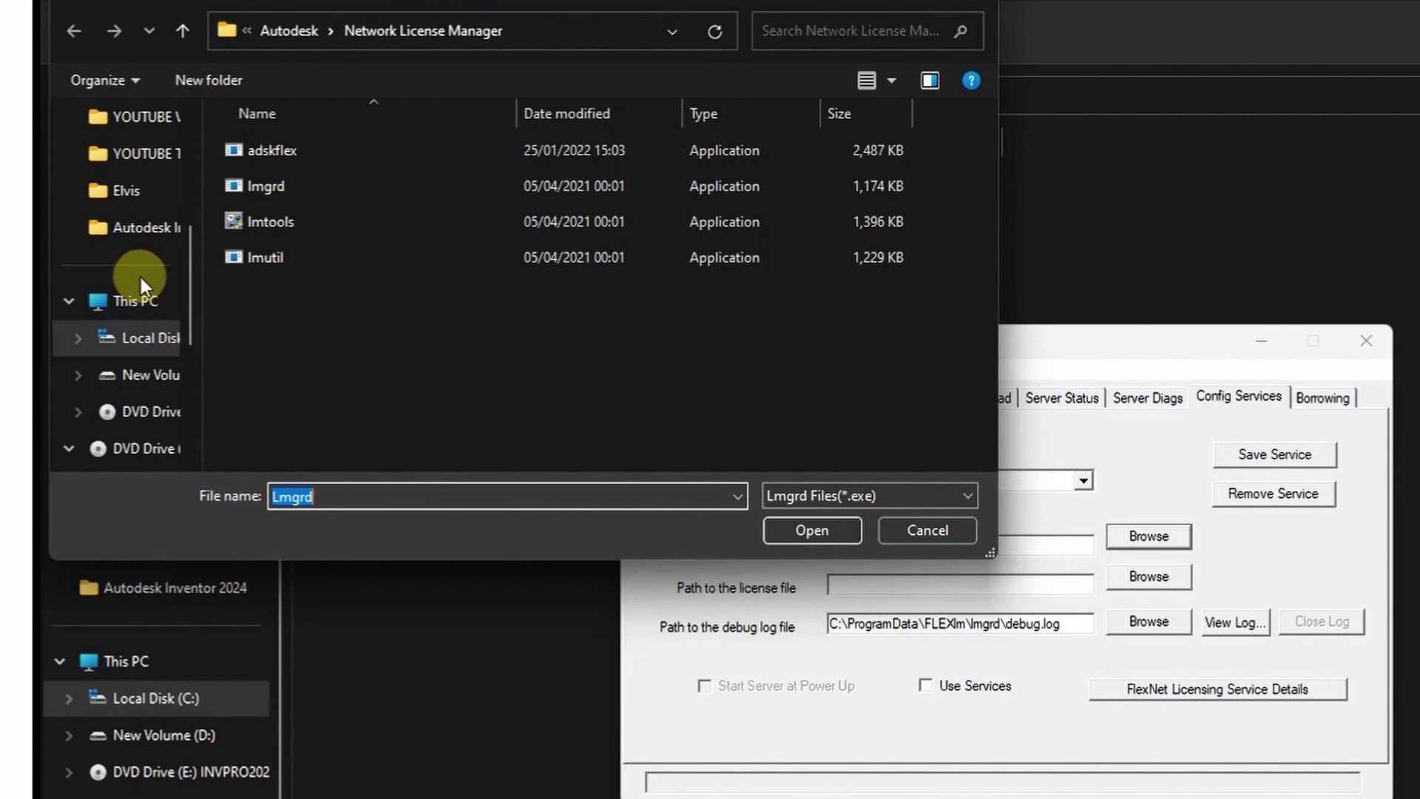
click(146, 340)
double_click(292, 185)
double_click(310, 153)
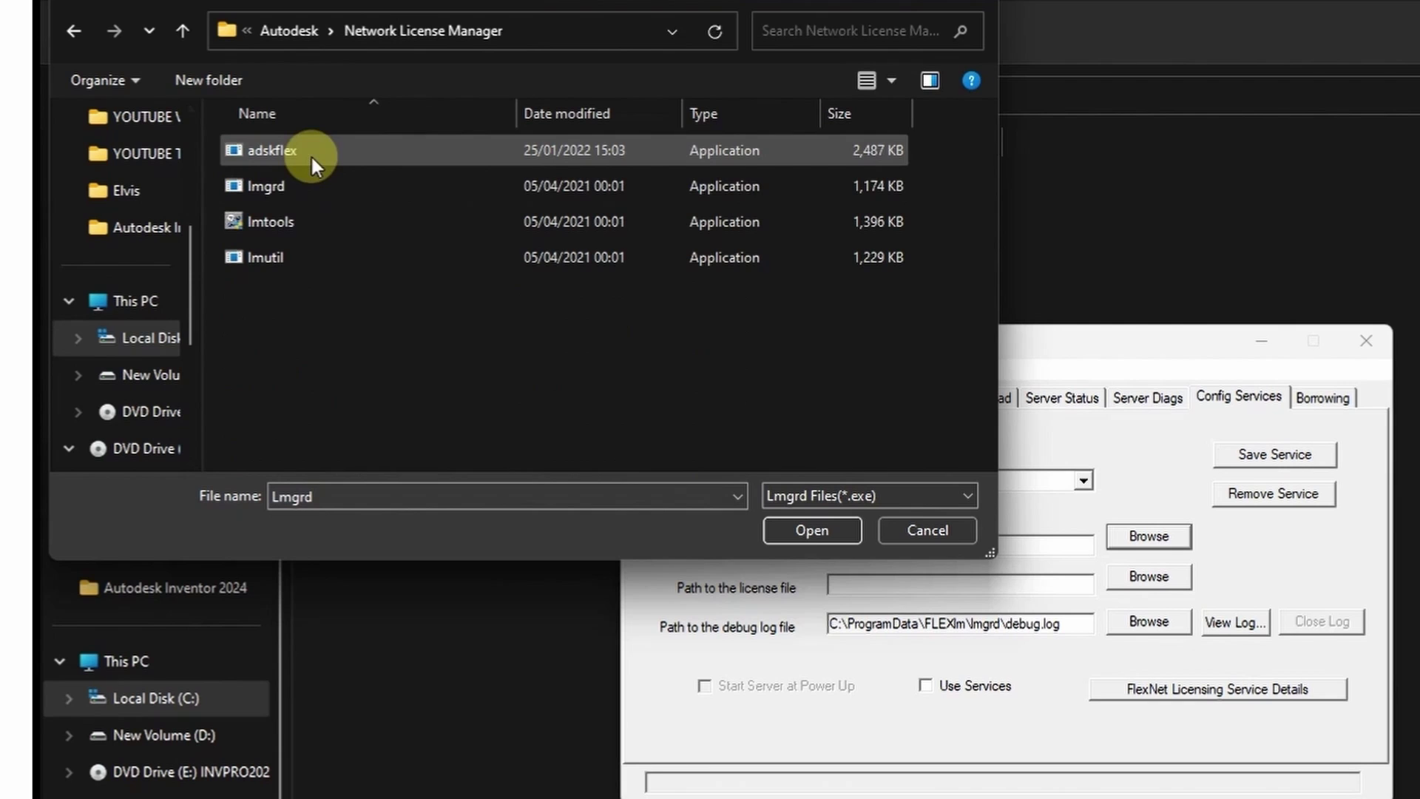
click(307, 180)
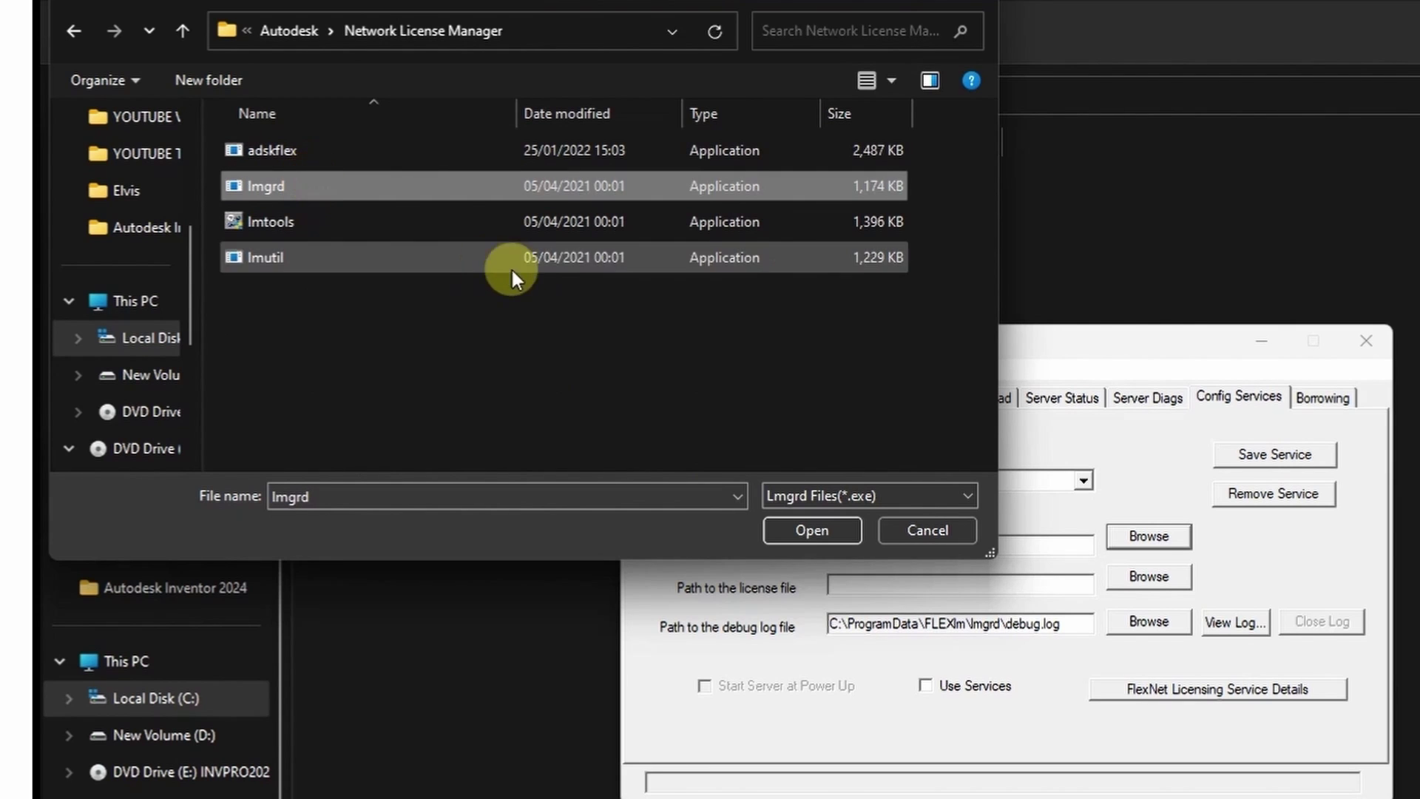
click(805, 530)
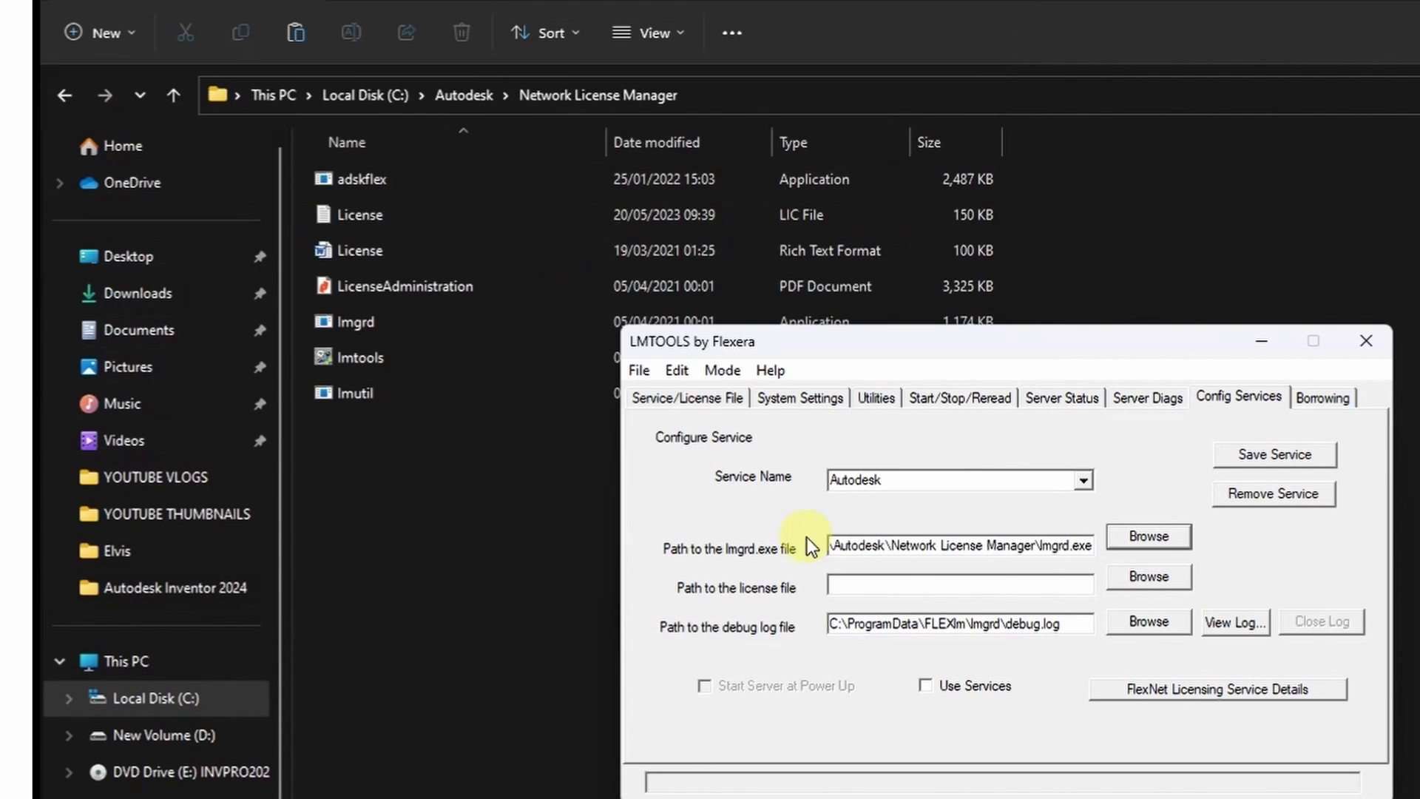
- Set the service's license file to License.lic in the Network License Manager folder
click(1142, 577)
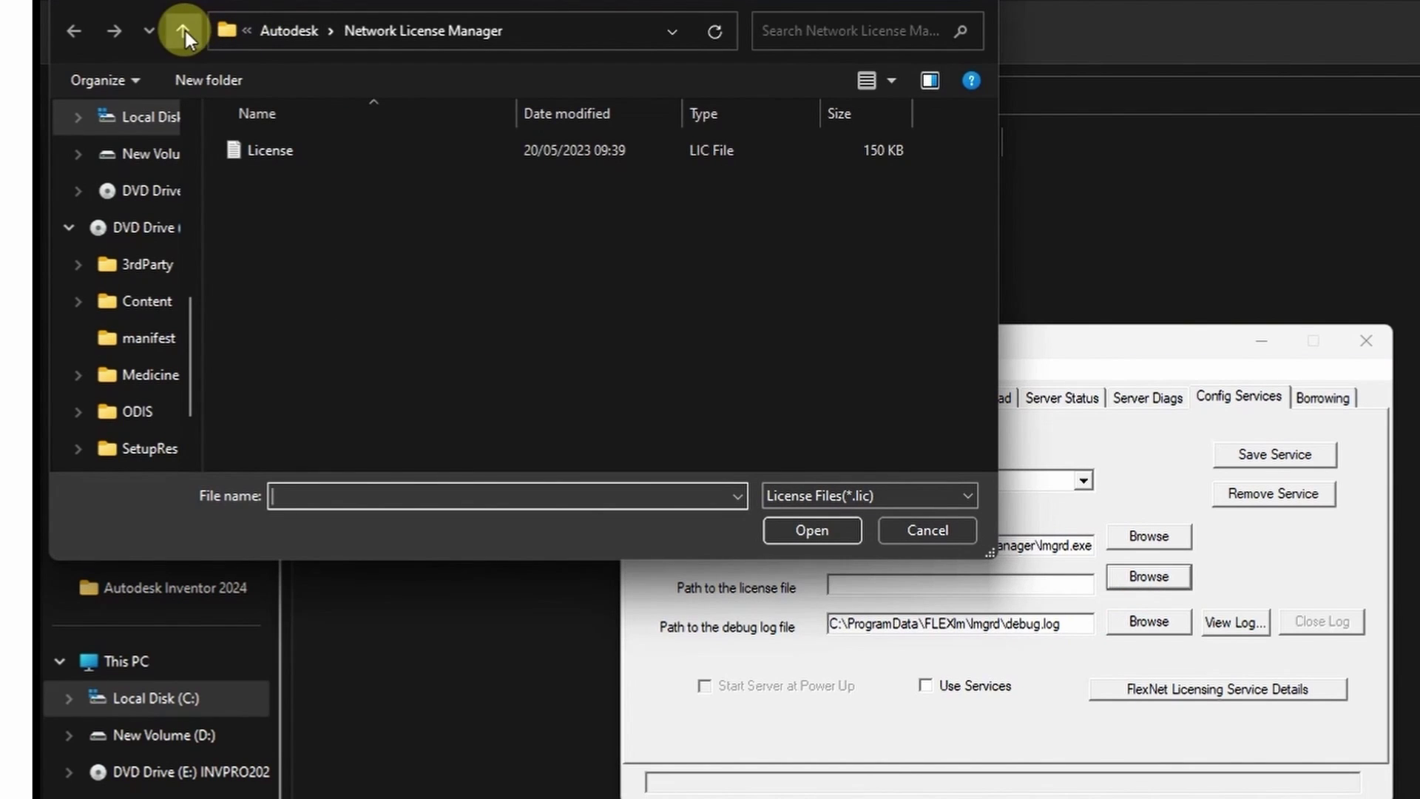
click(183, 31)
double_click(323, 148)
click(317, 151)
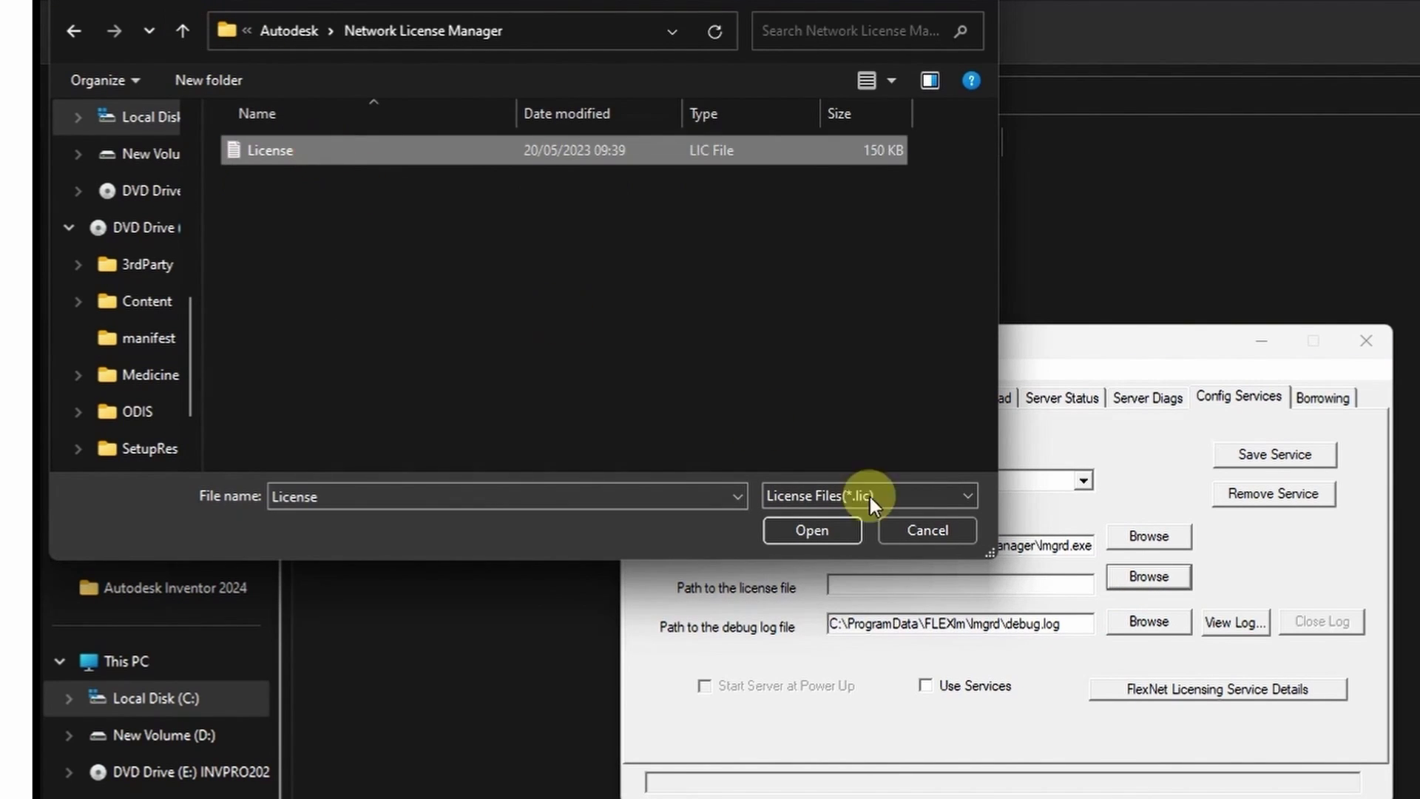
click(814, 530)
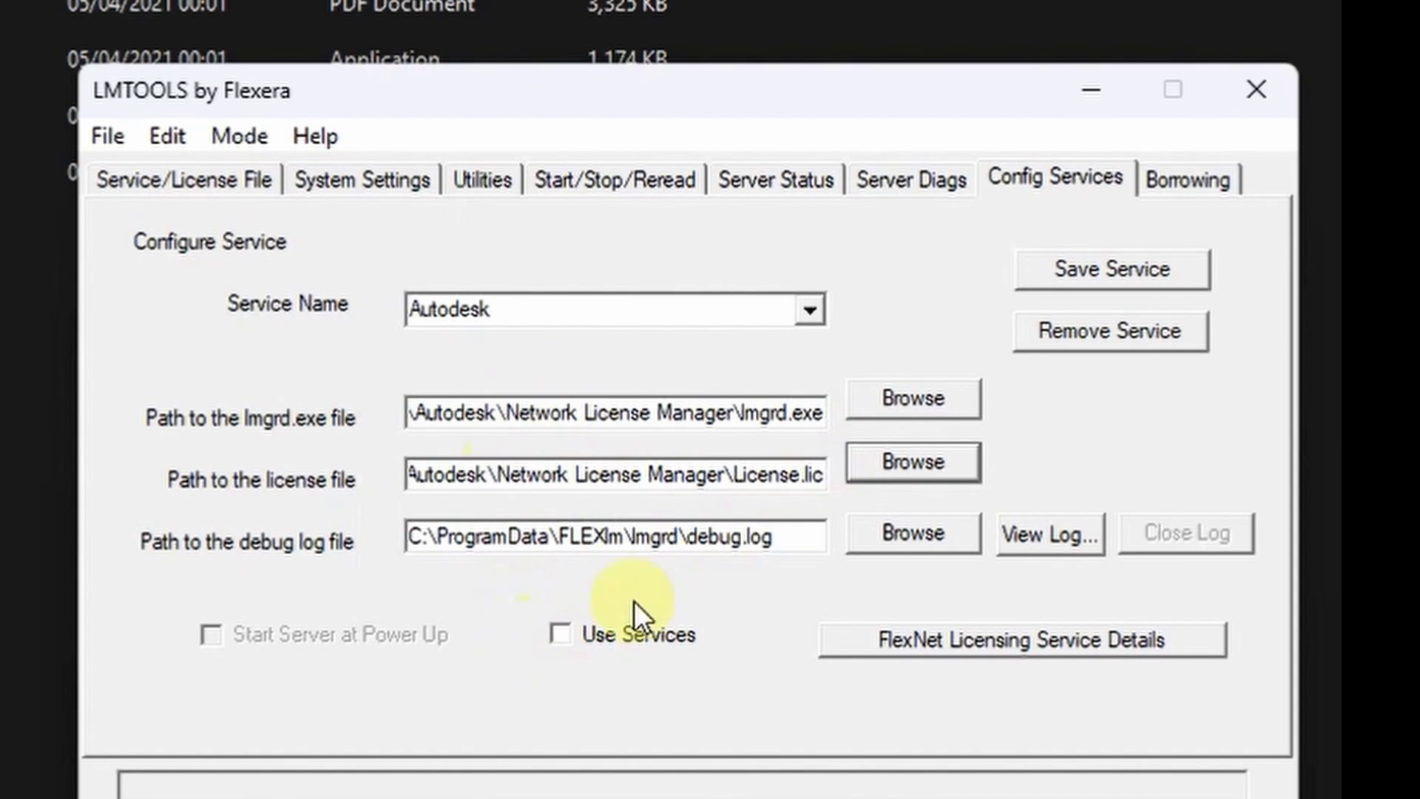
- Enable Use Services and power-up start, then save the Autodesk service
click(573, 634)
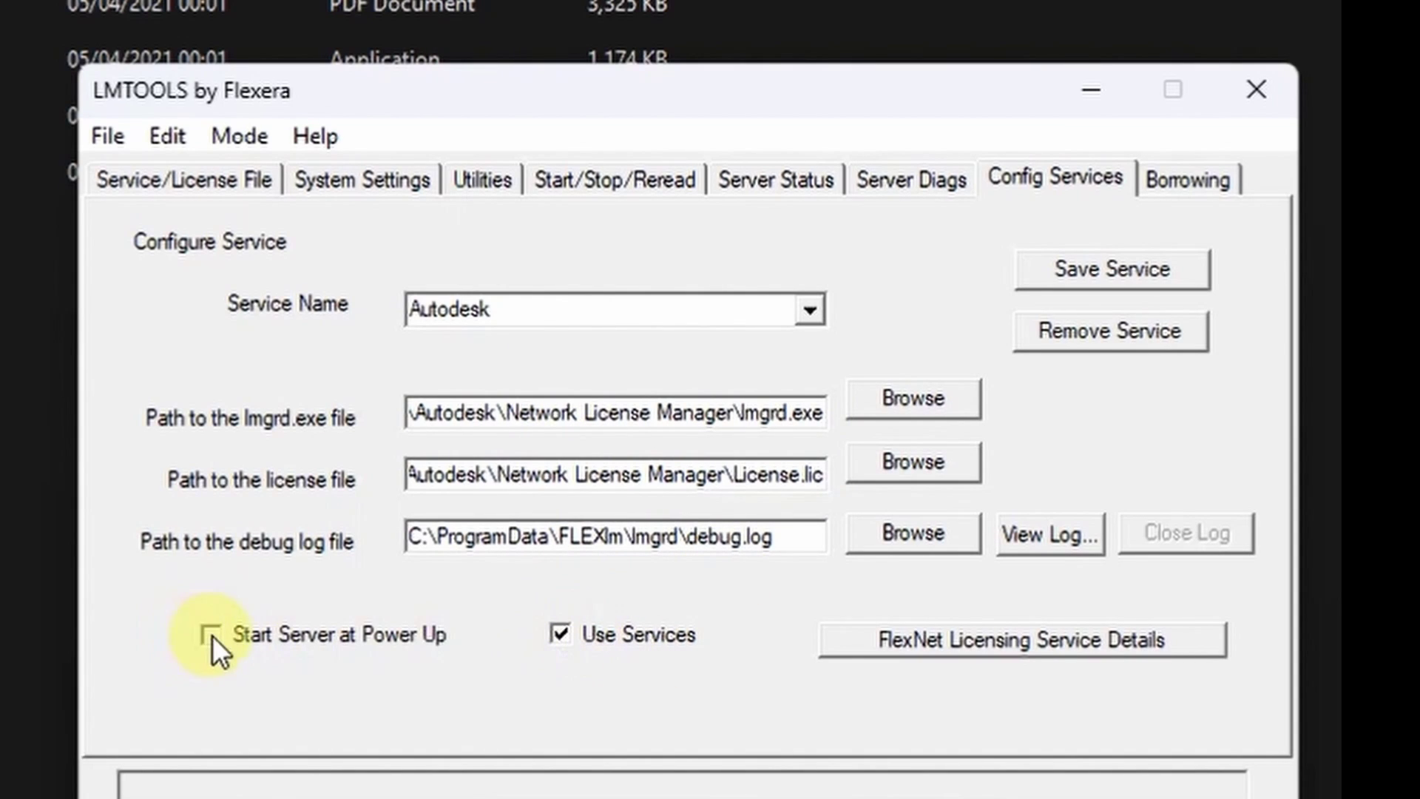
click(1094, 268)
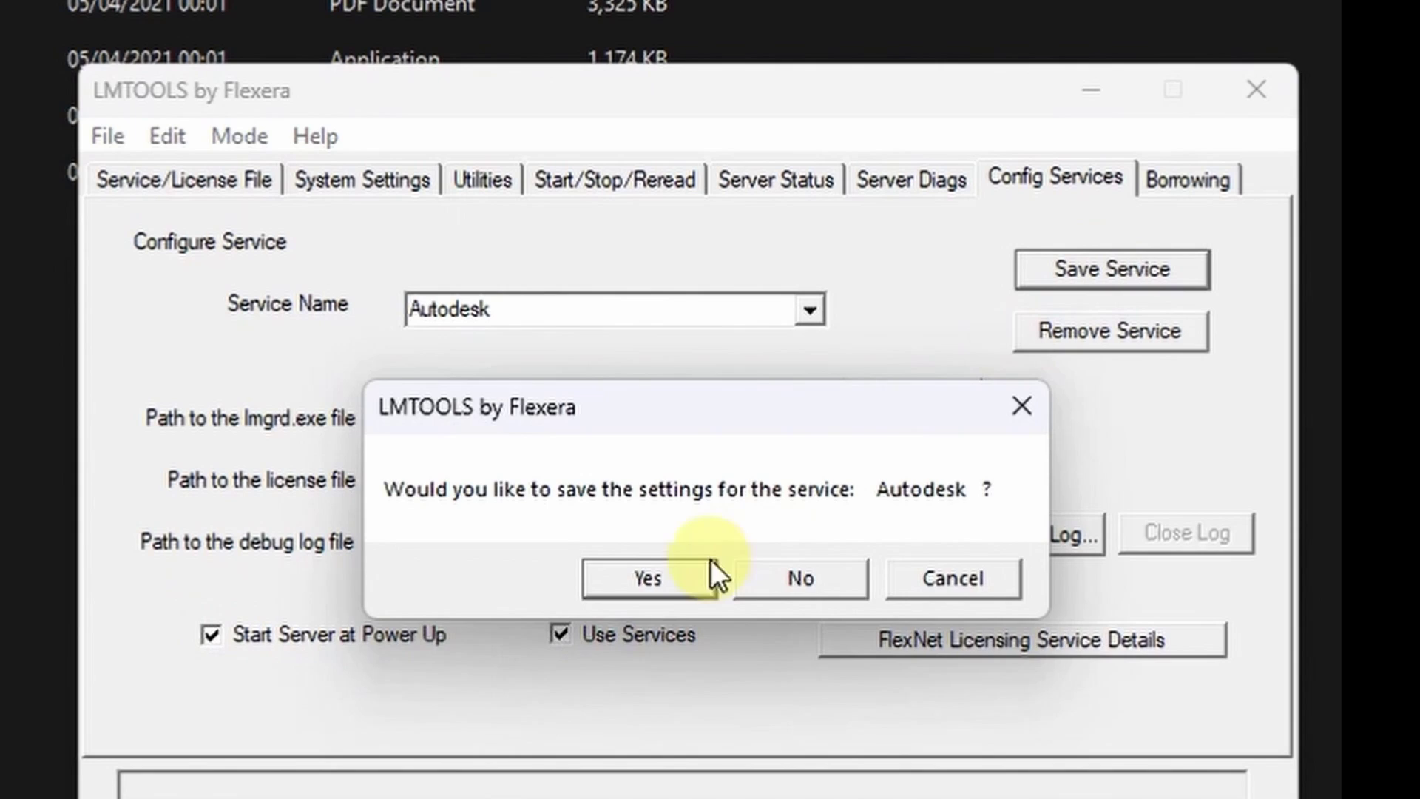
click(648, 579)
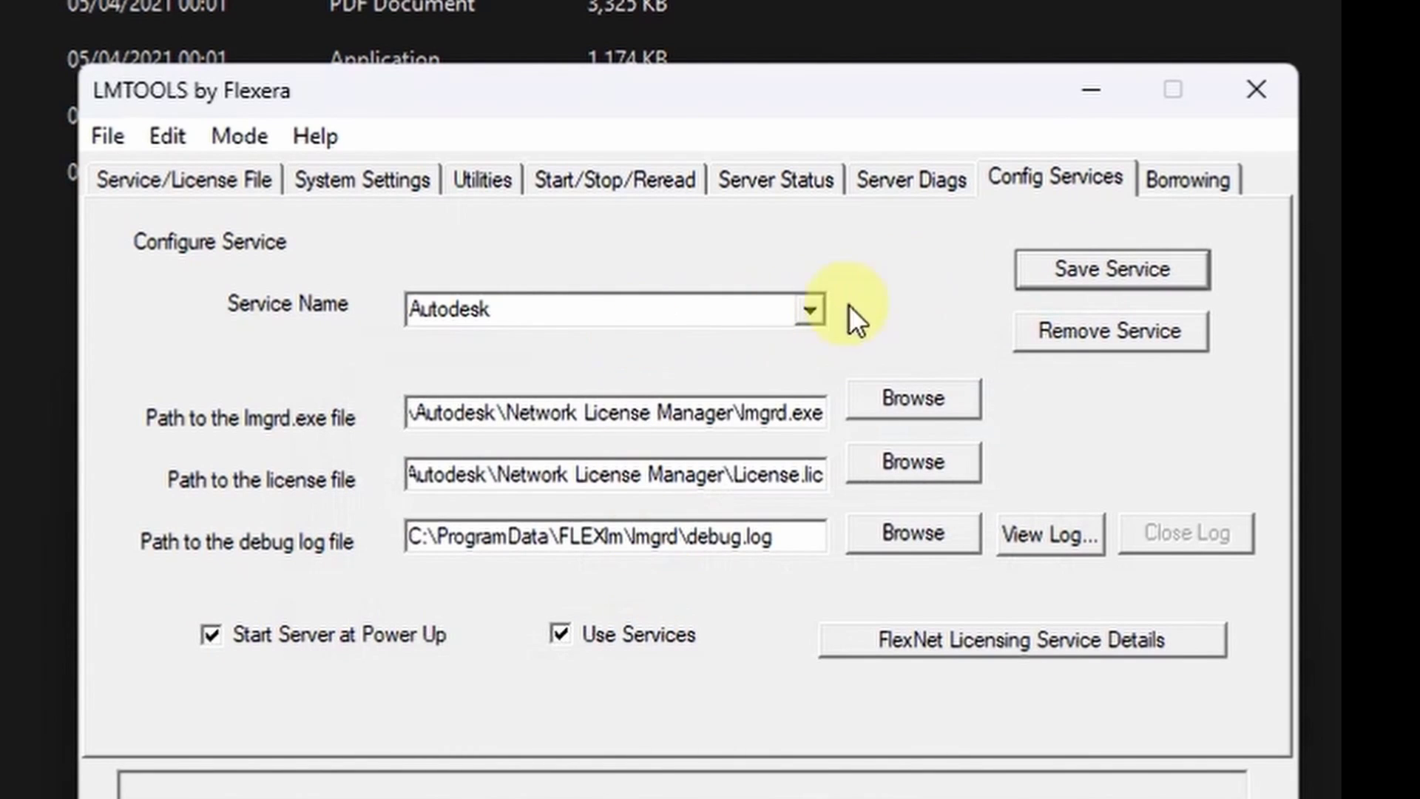
click(198, 179)
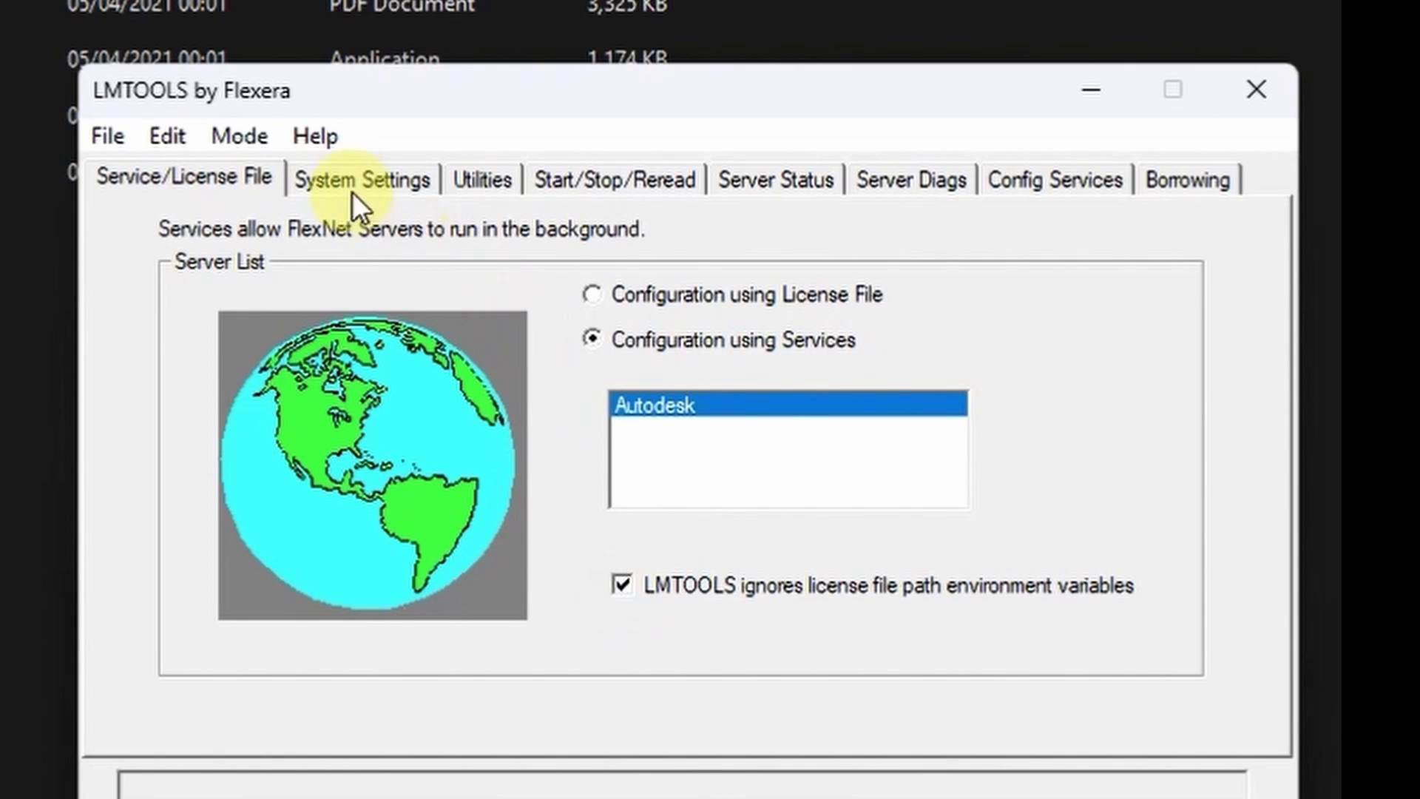
- Move through the LMTOOLS tabs to Start/Stop/Reread, showing the Autodesk service
click(405, 181)
click(486, 180)
click(579, 174)
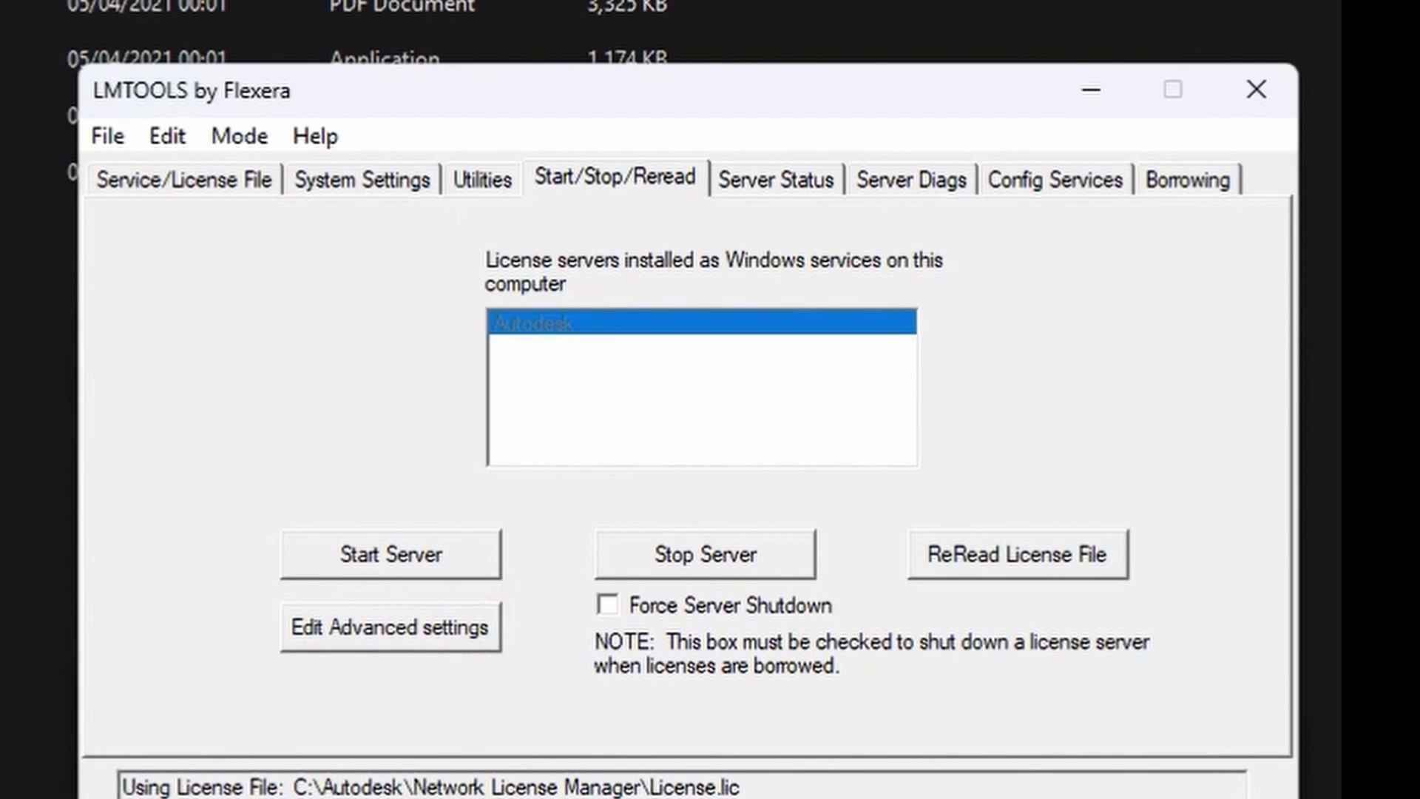
- Open Windows Services and check the Autodesk, Access Service Host and Desktop Licensing entries
key(super)
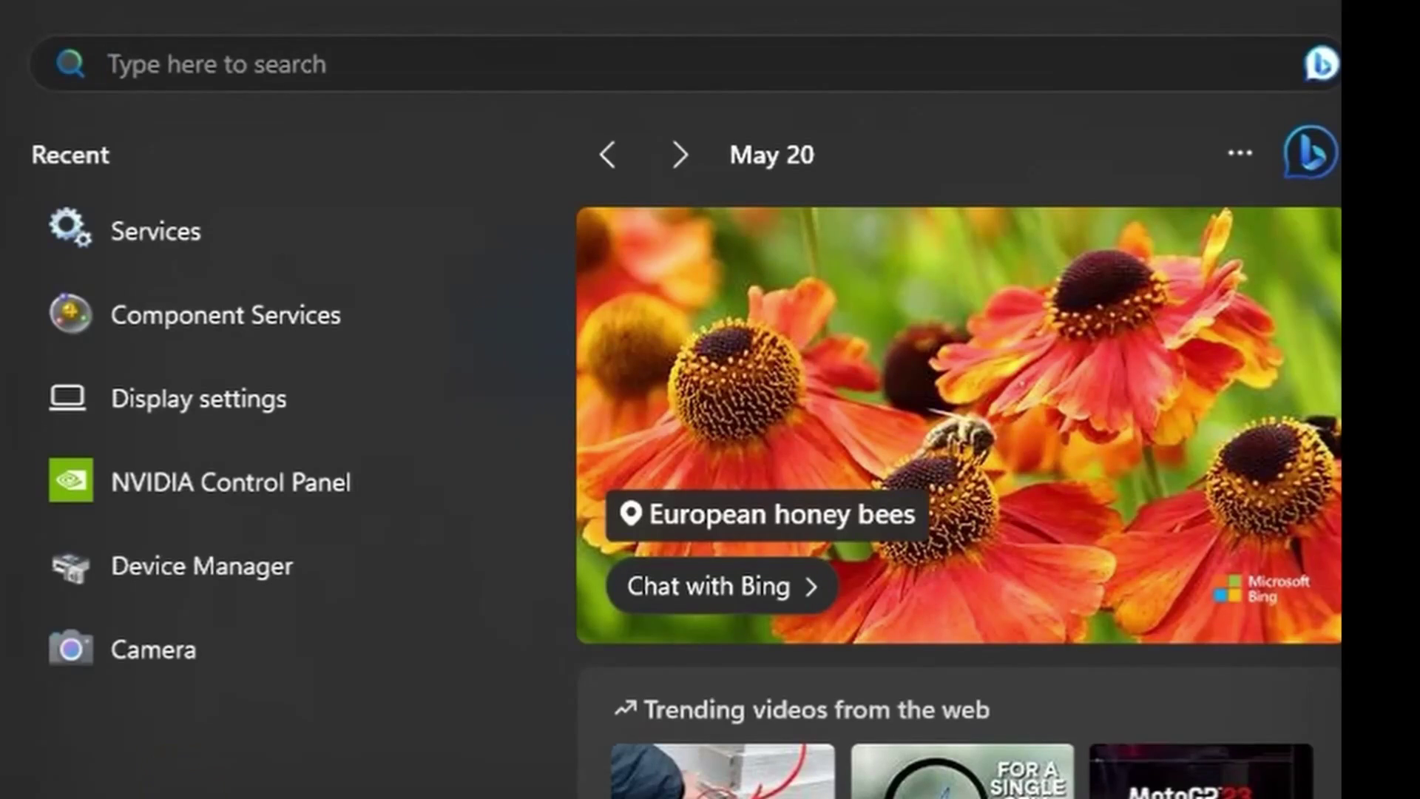
click(155, 251)
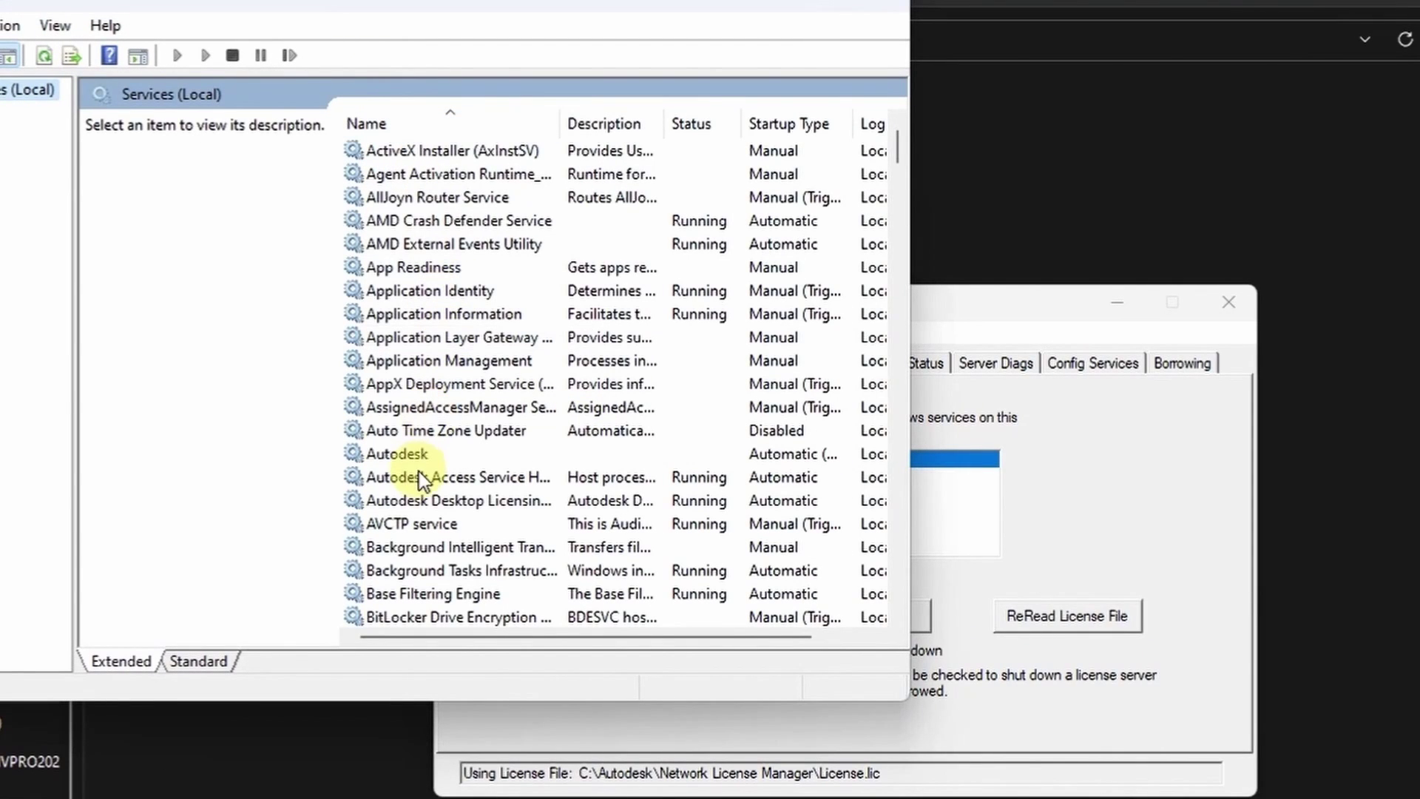
click(398, 457)
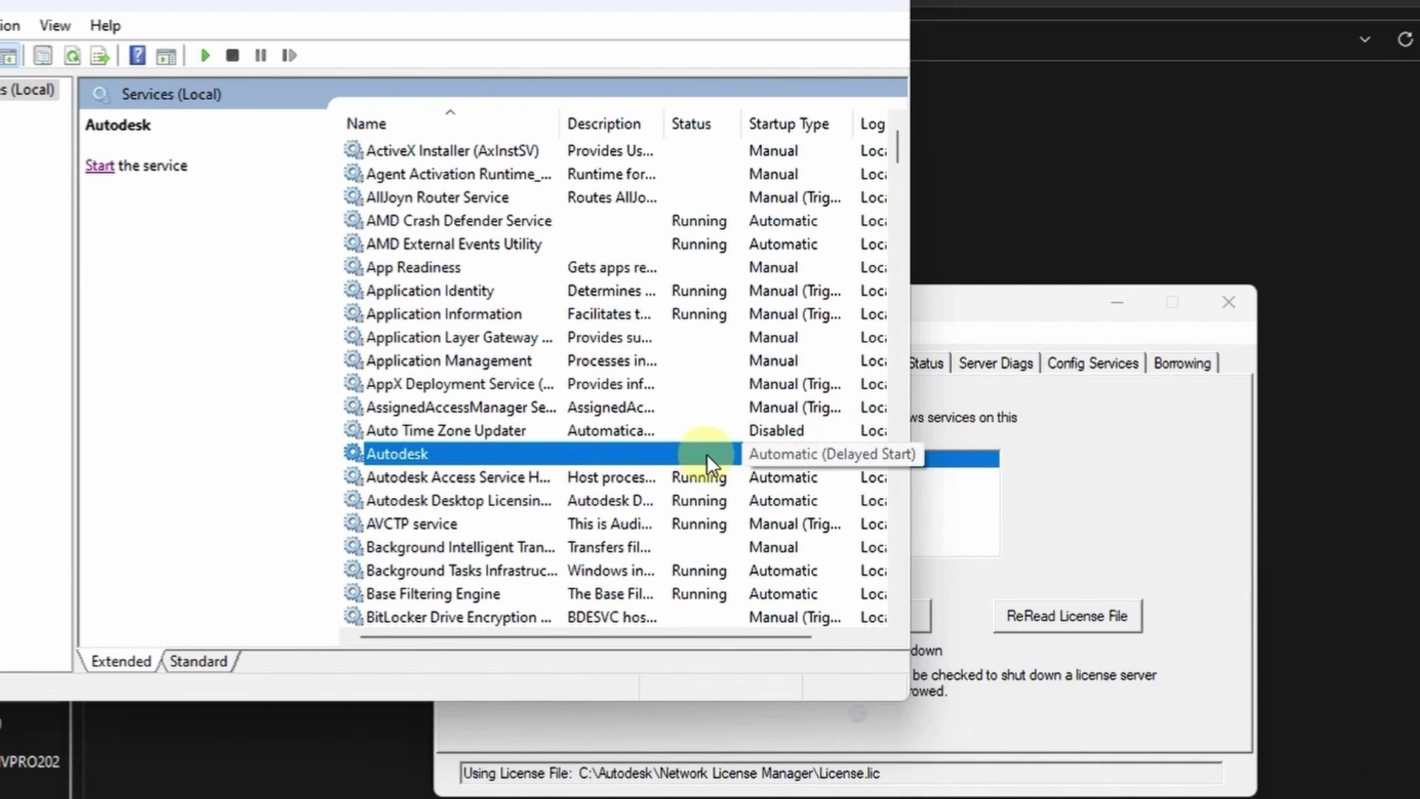
click(425, 500)
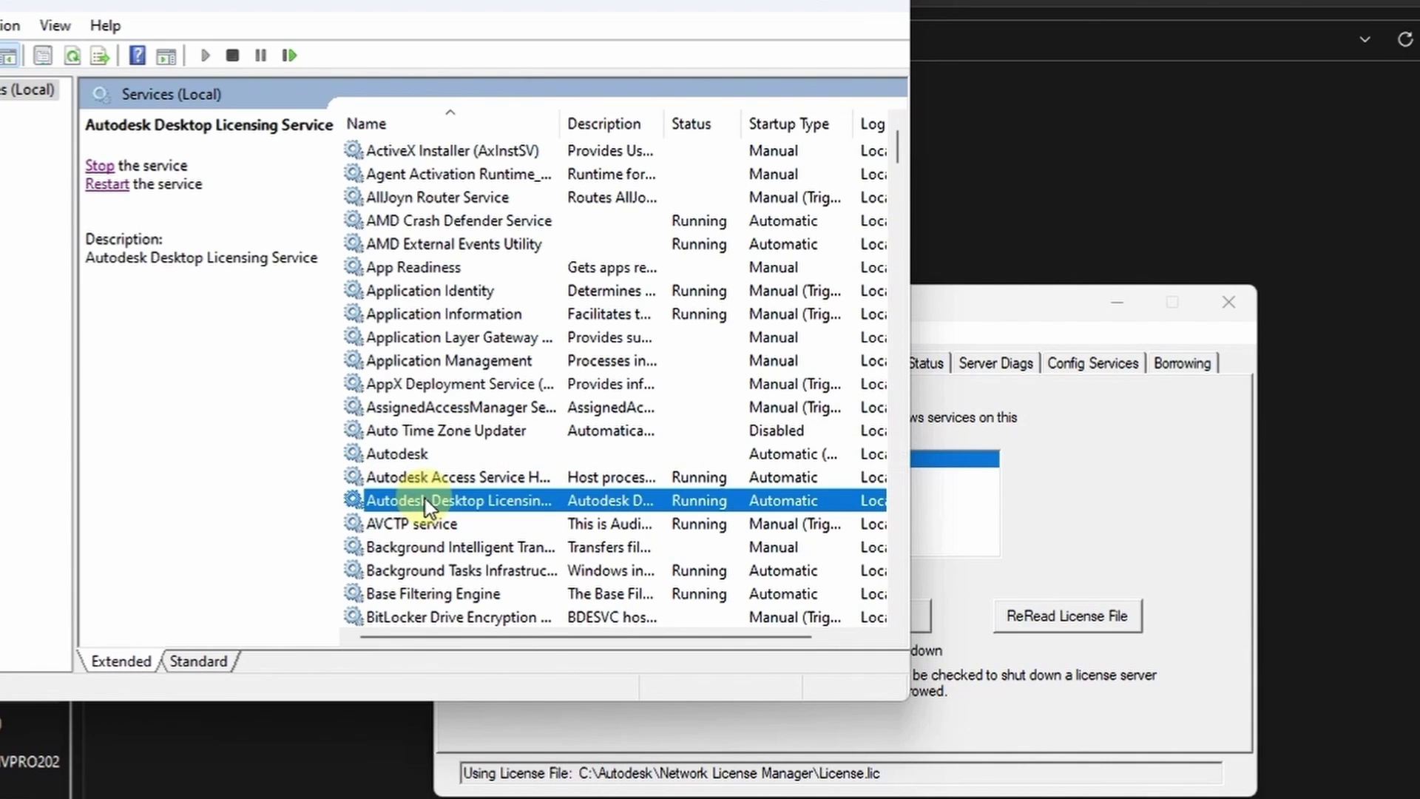
click(409, 480)
click(411, 457)
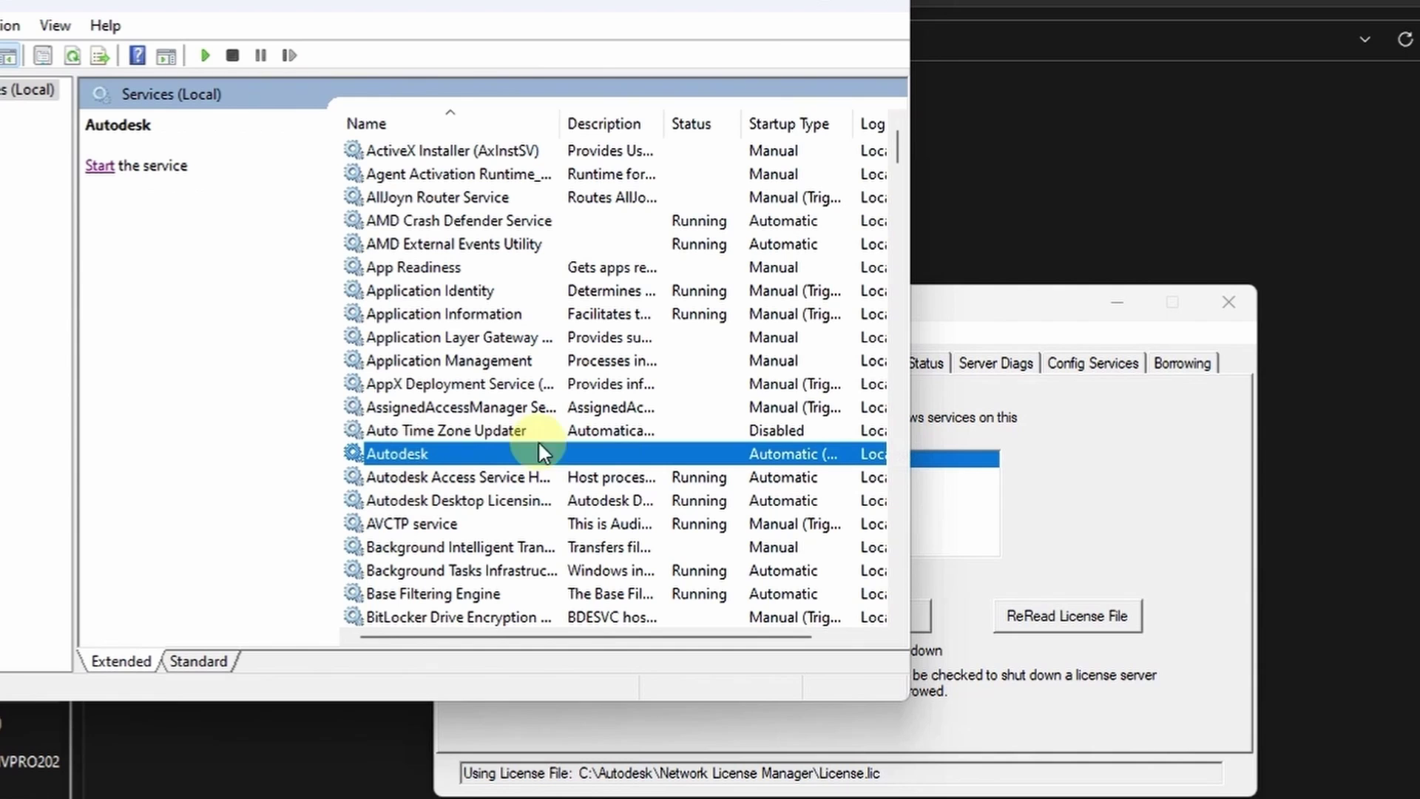
- Stop the server in LMTOOLS, start the Autodesk service, and dismiss the started-then-stopped warning
key(alt+Tab)
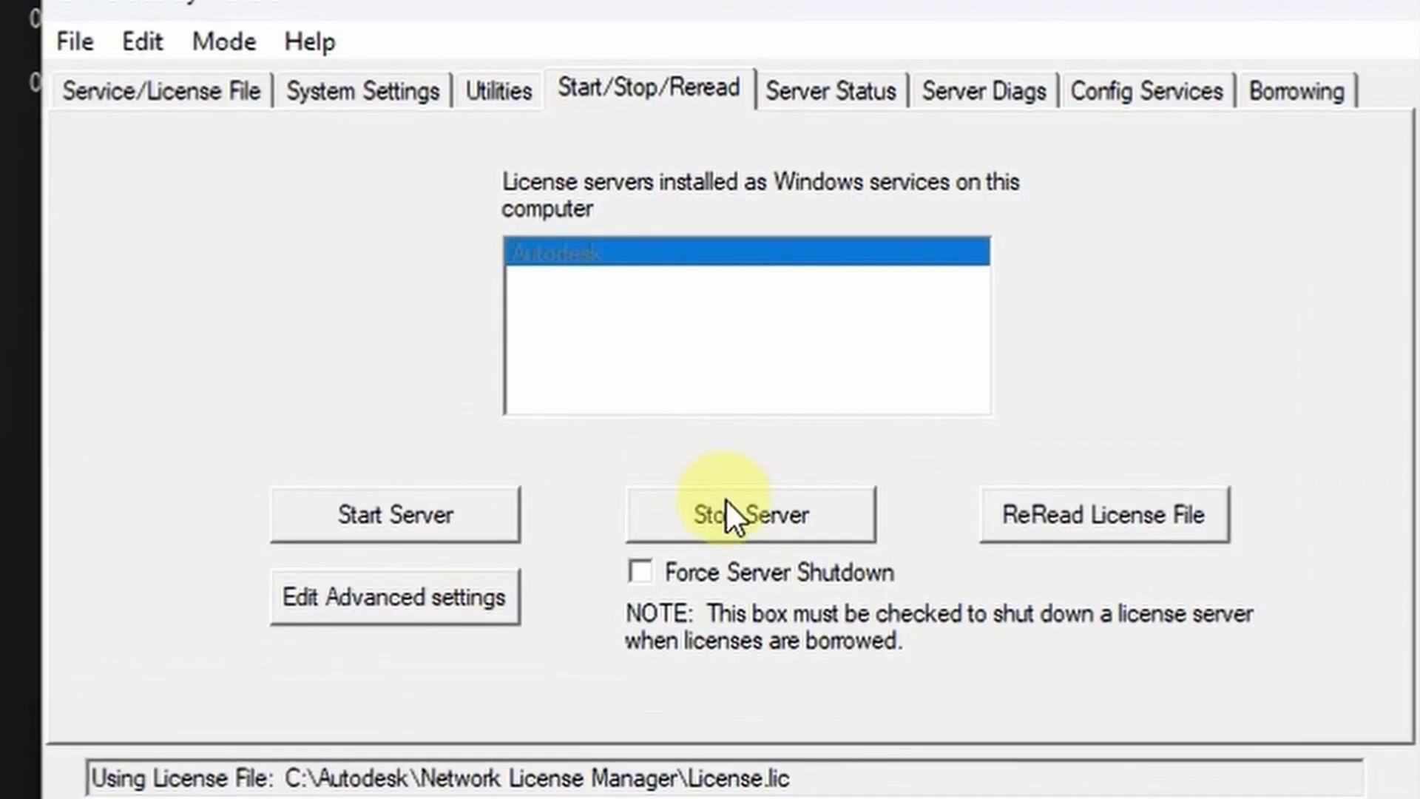
click(735, 512)
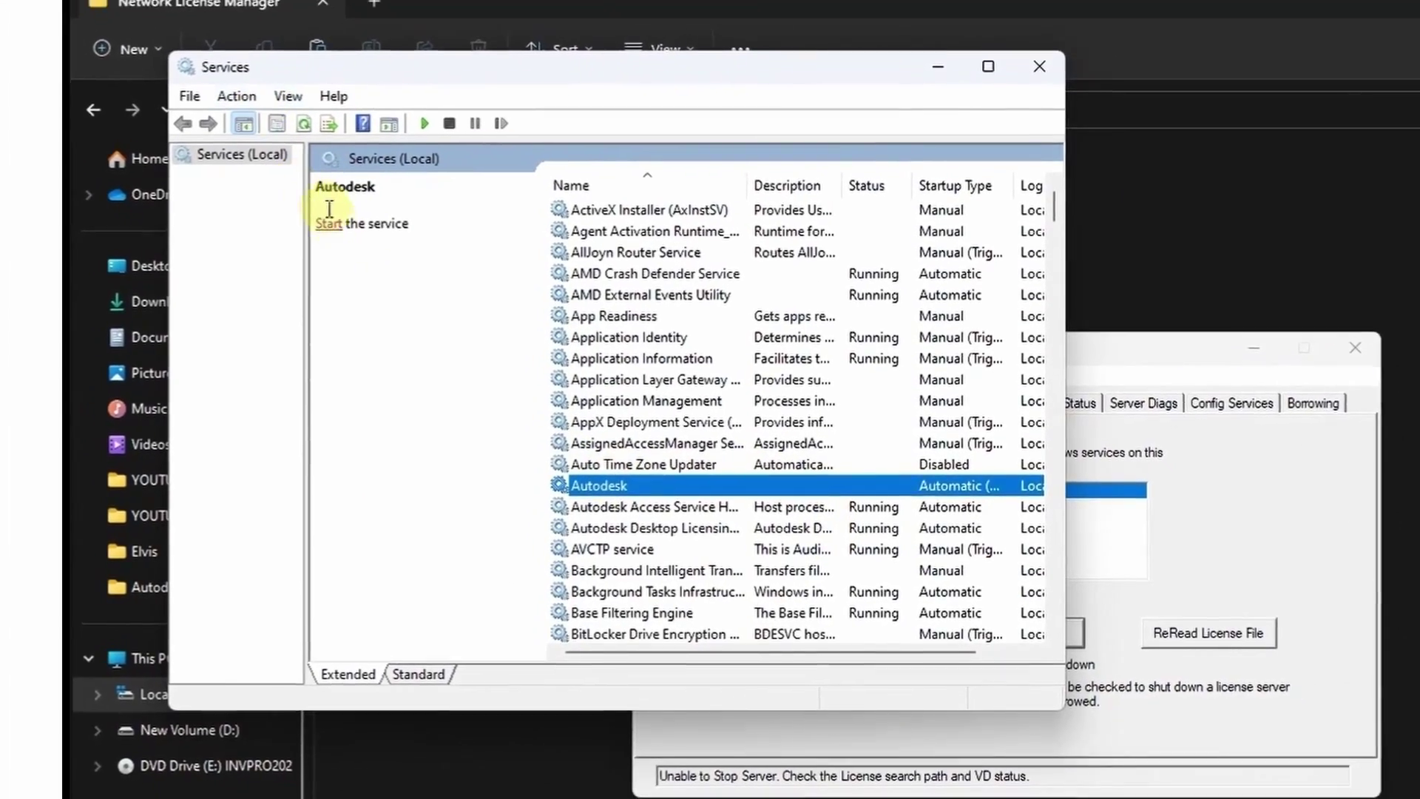
click(289, 204)
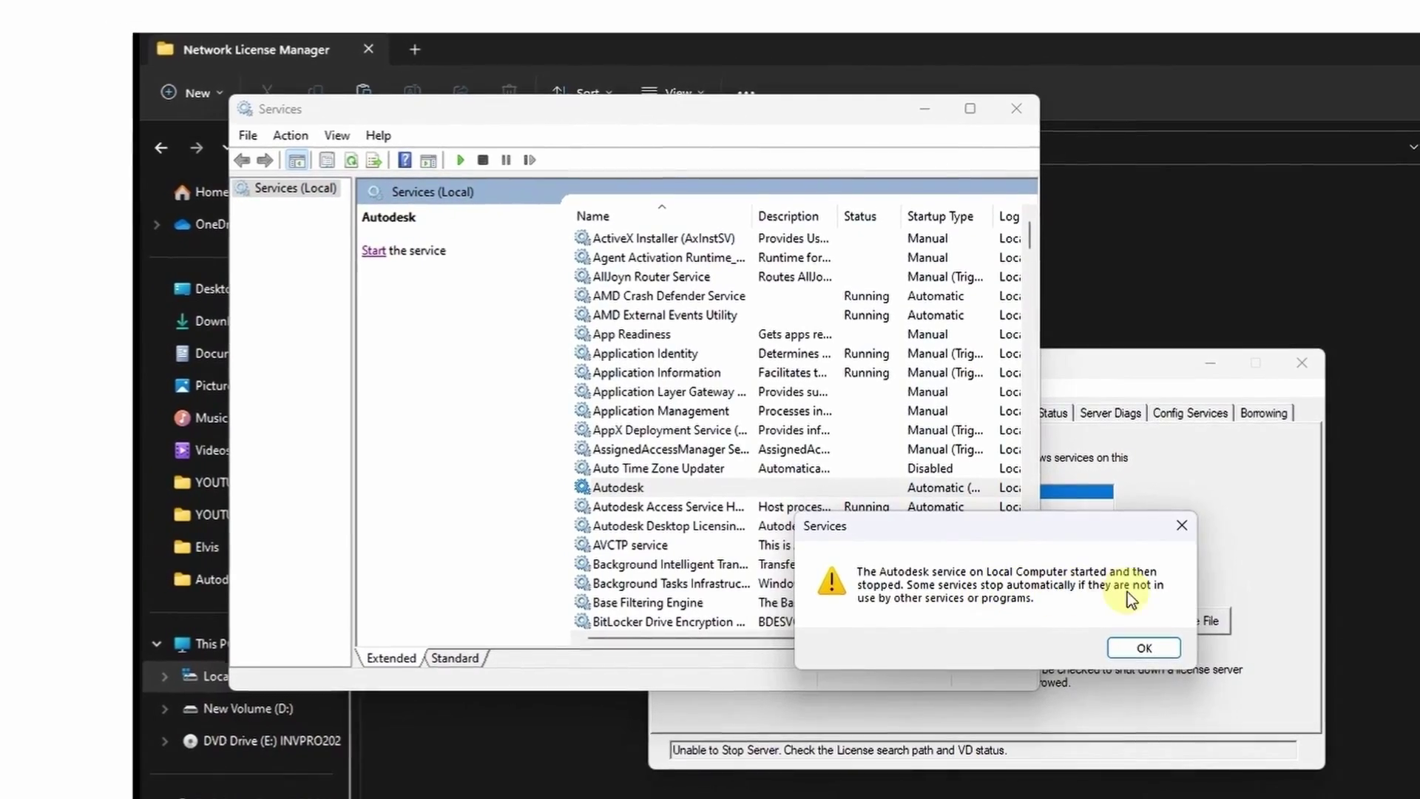
click(1143, 647)
right_click(658, 486)
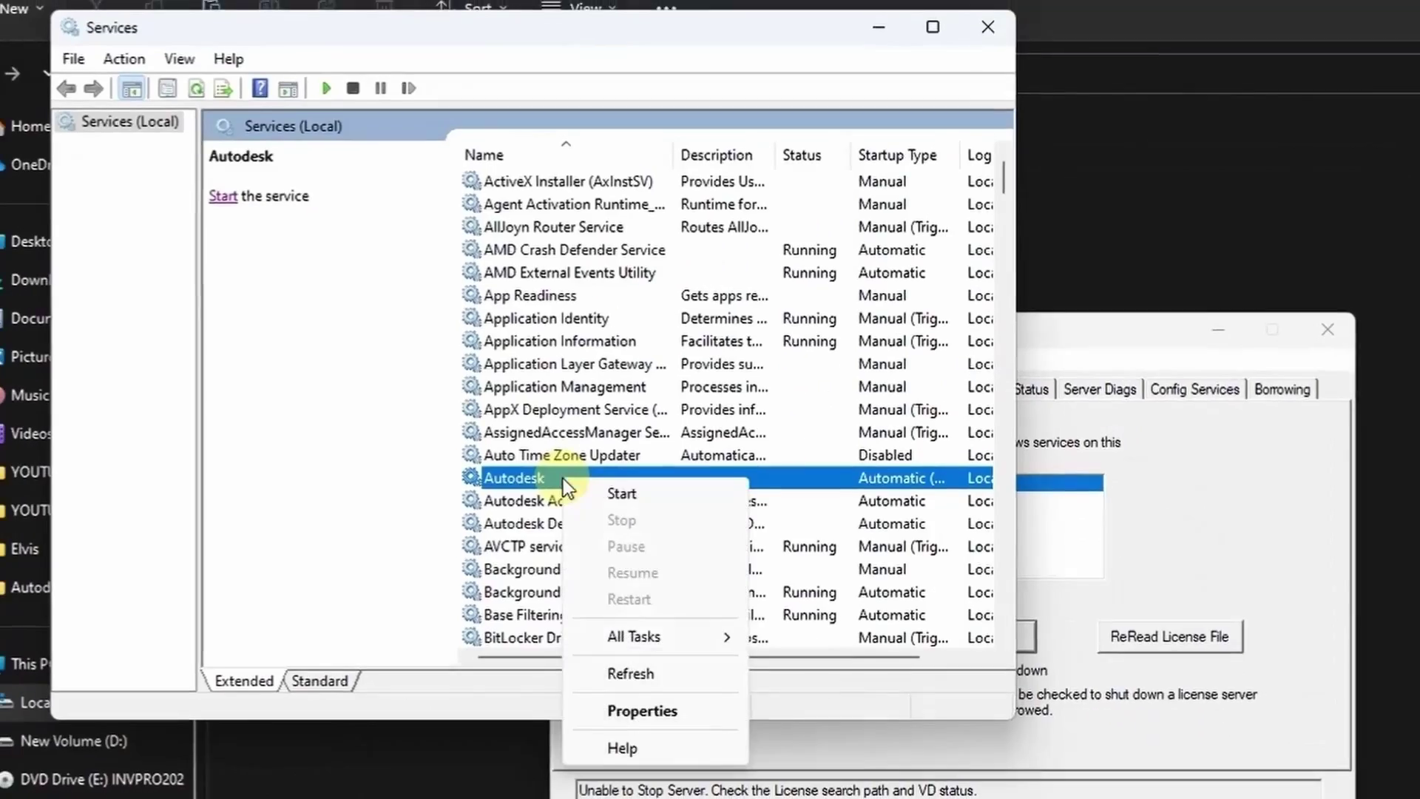
- Set the Autodesk service's startup type to Automatic and log on as Local System account
click(637, 709)
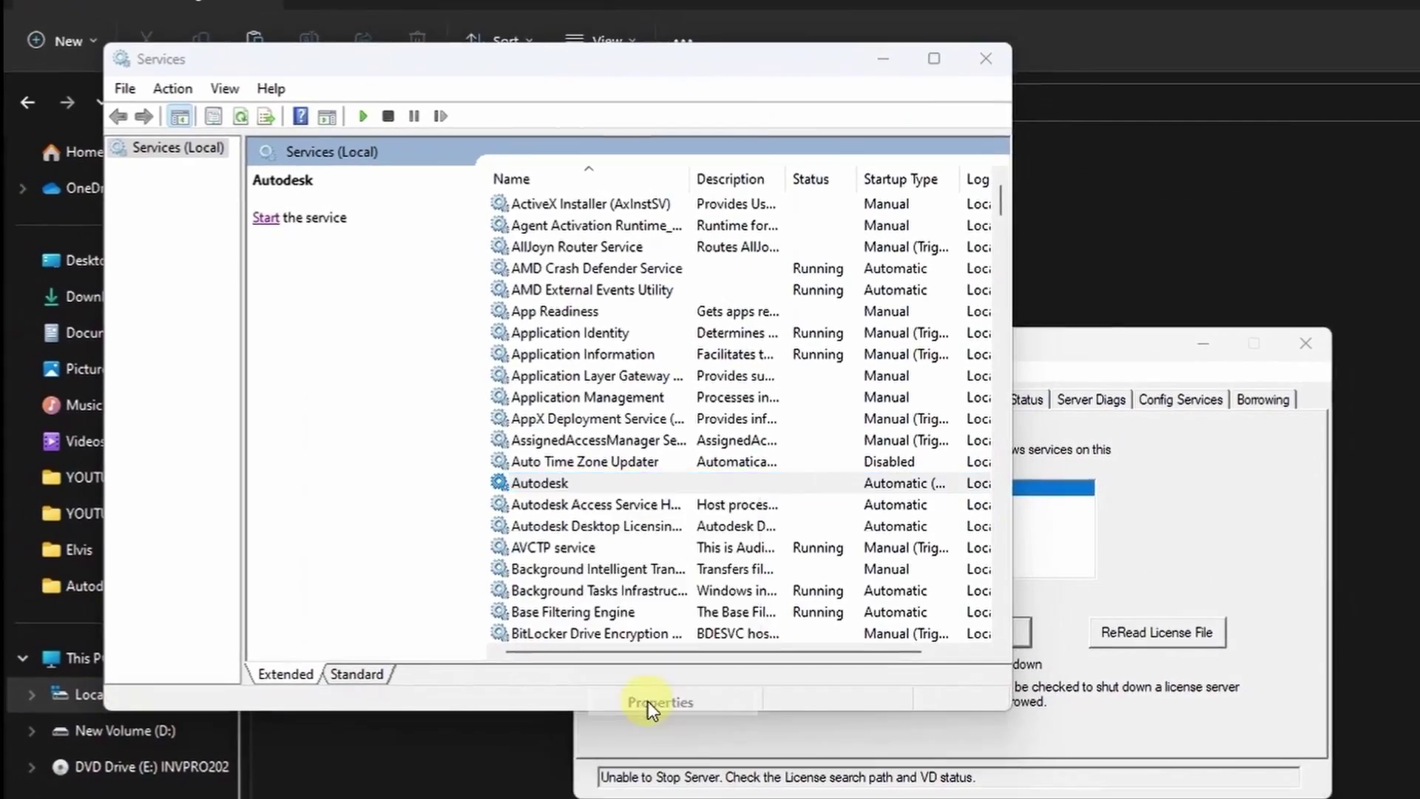
click(611, 379)
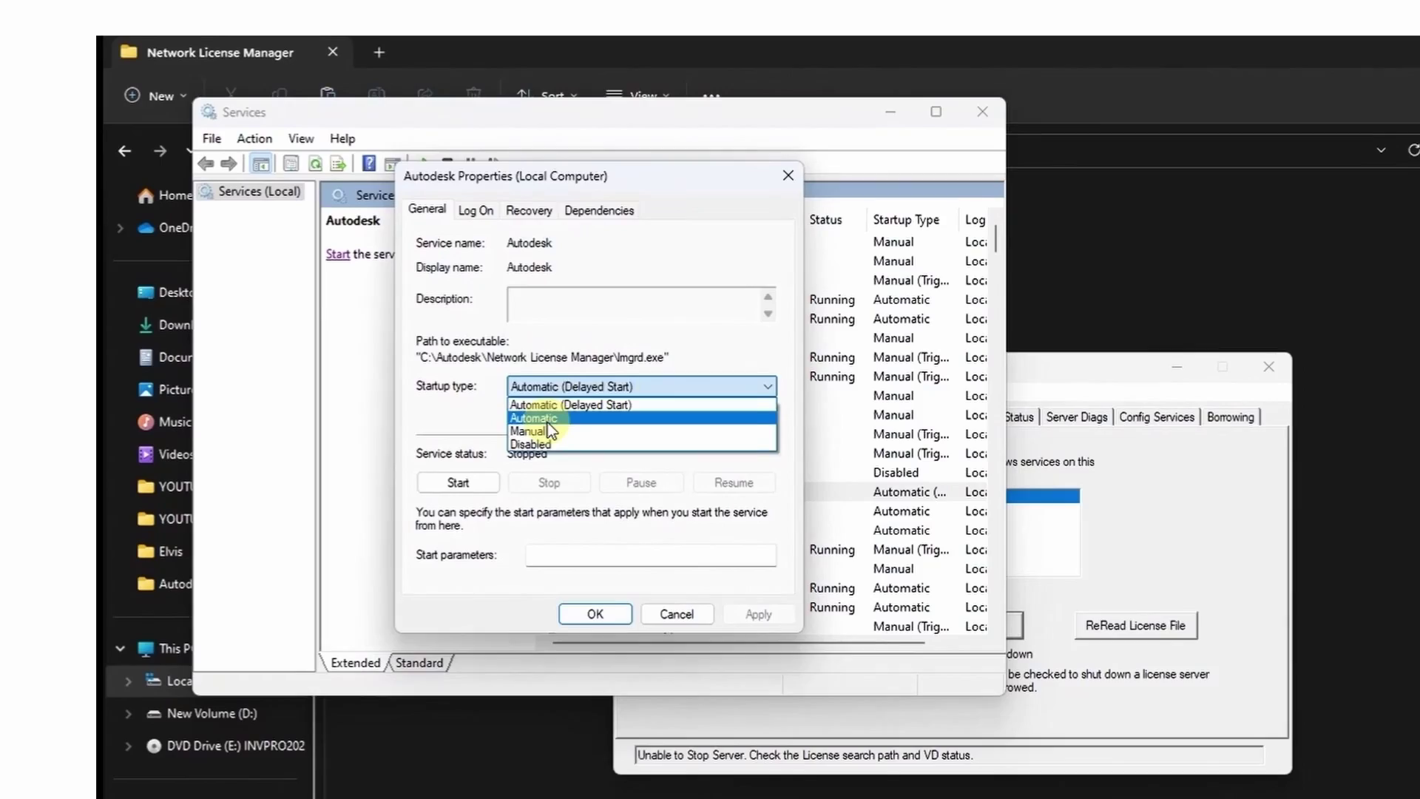
click(551, 411)
click(639, 89)
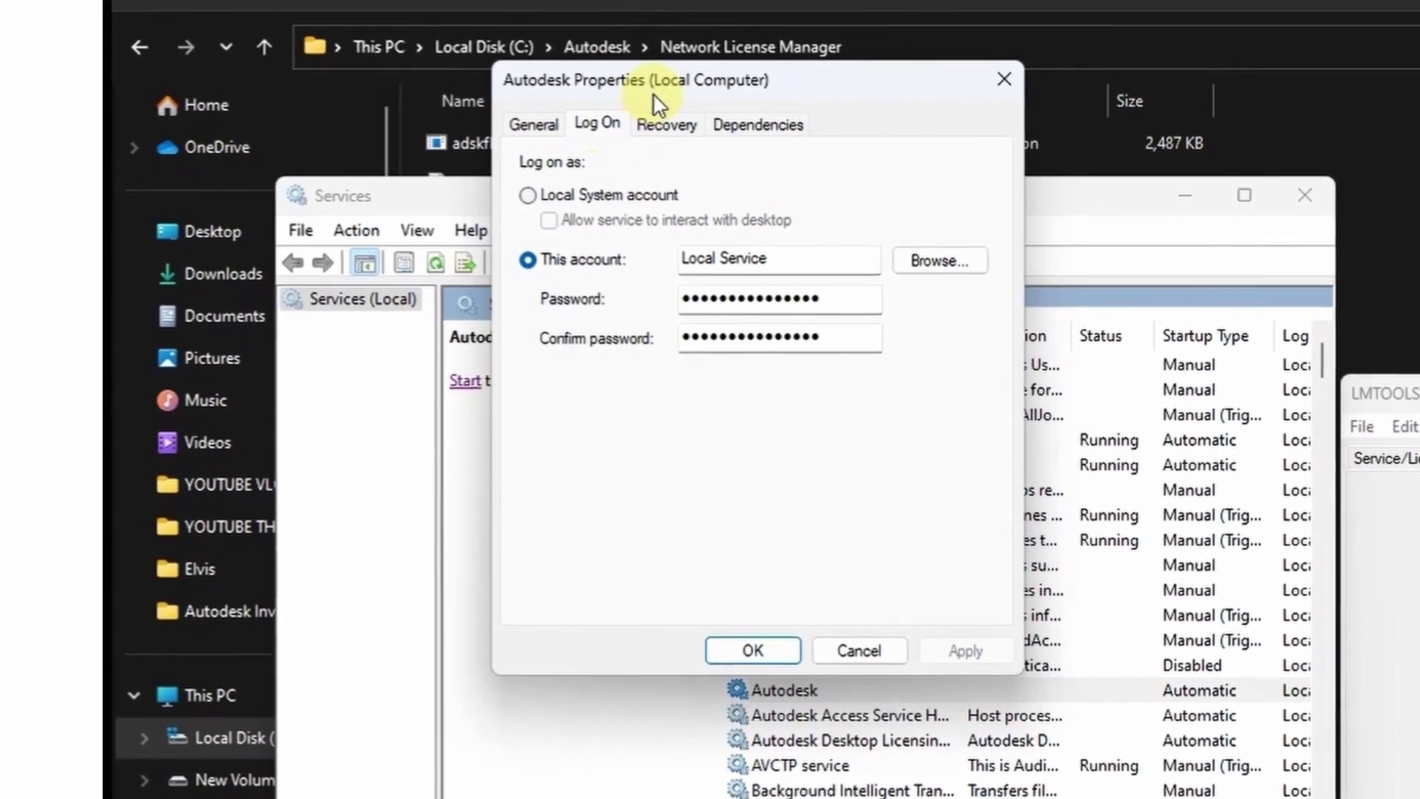
click(553, 175)
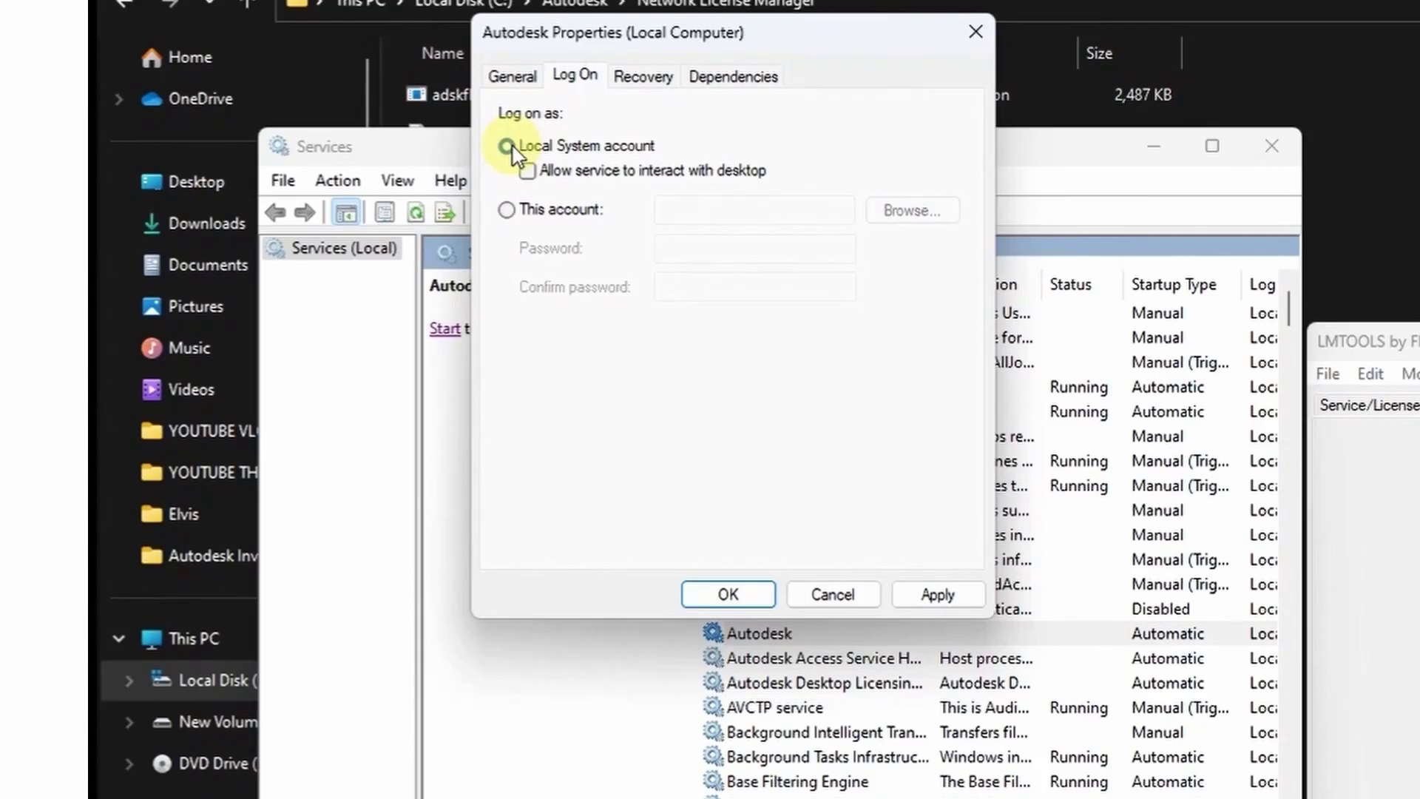
click(715, 567)
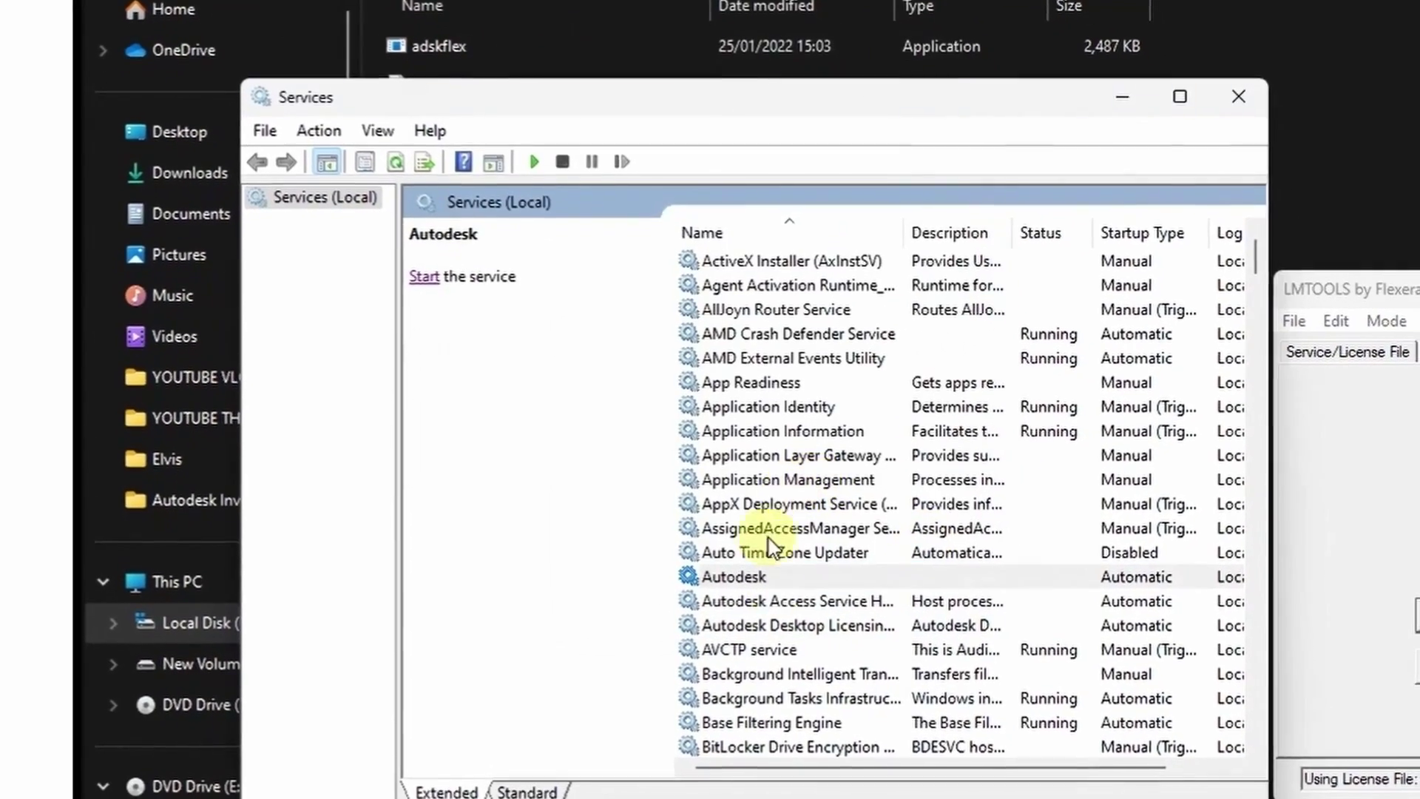
- Start Autodesk, then Autodesk Access Service Host, then Autodesk Desktop Licensing Service from their context menus
right_click(760, 550)
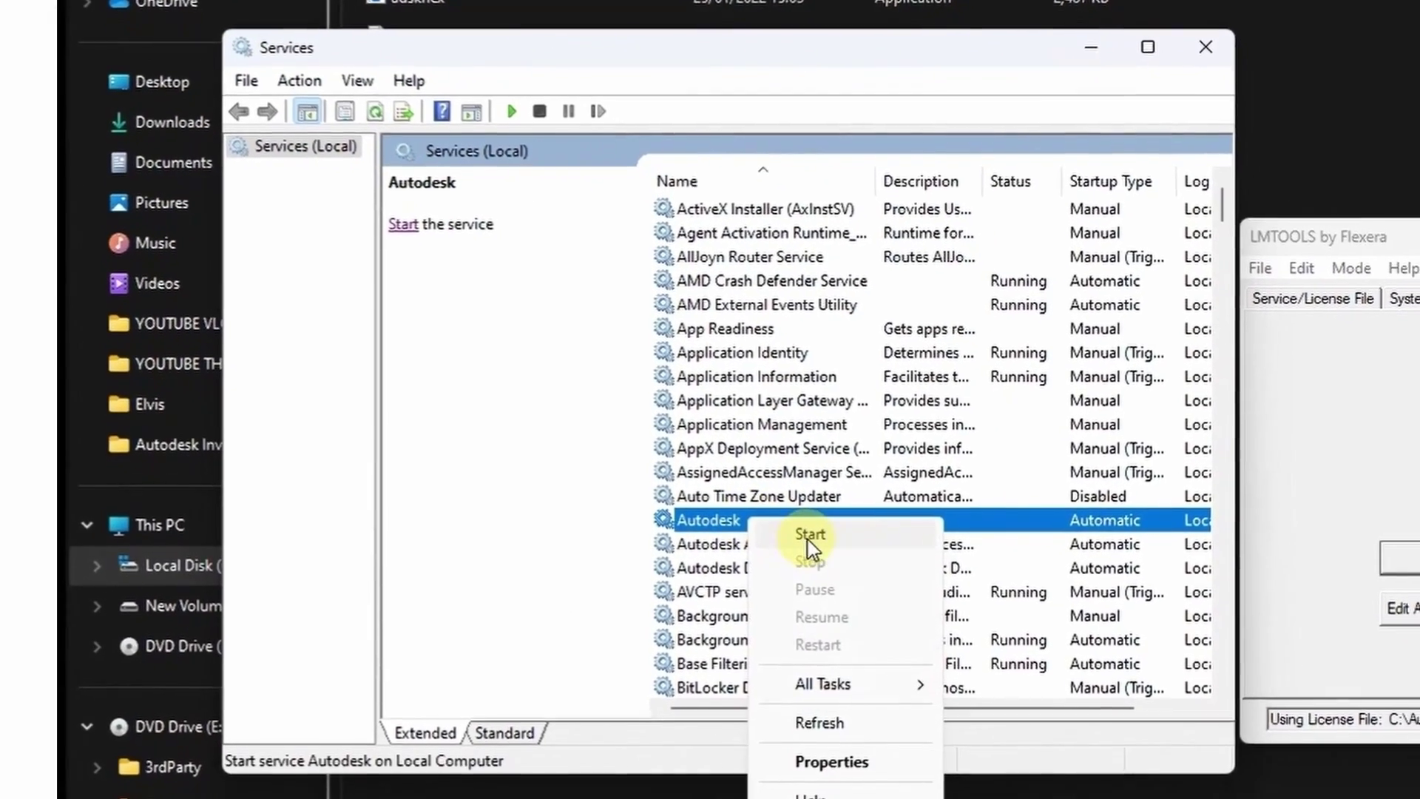
click(791, 568)
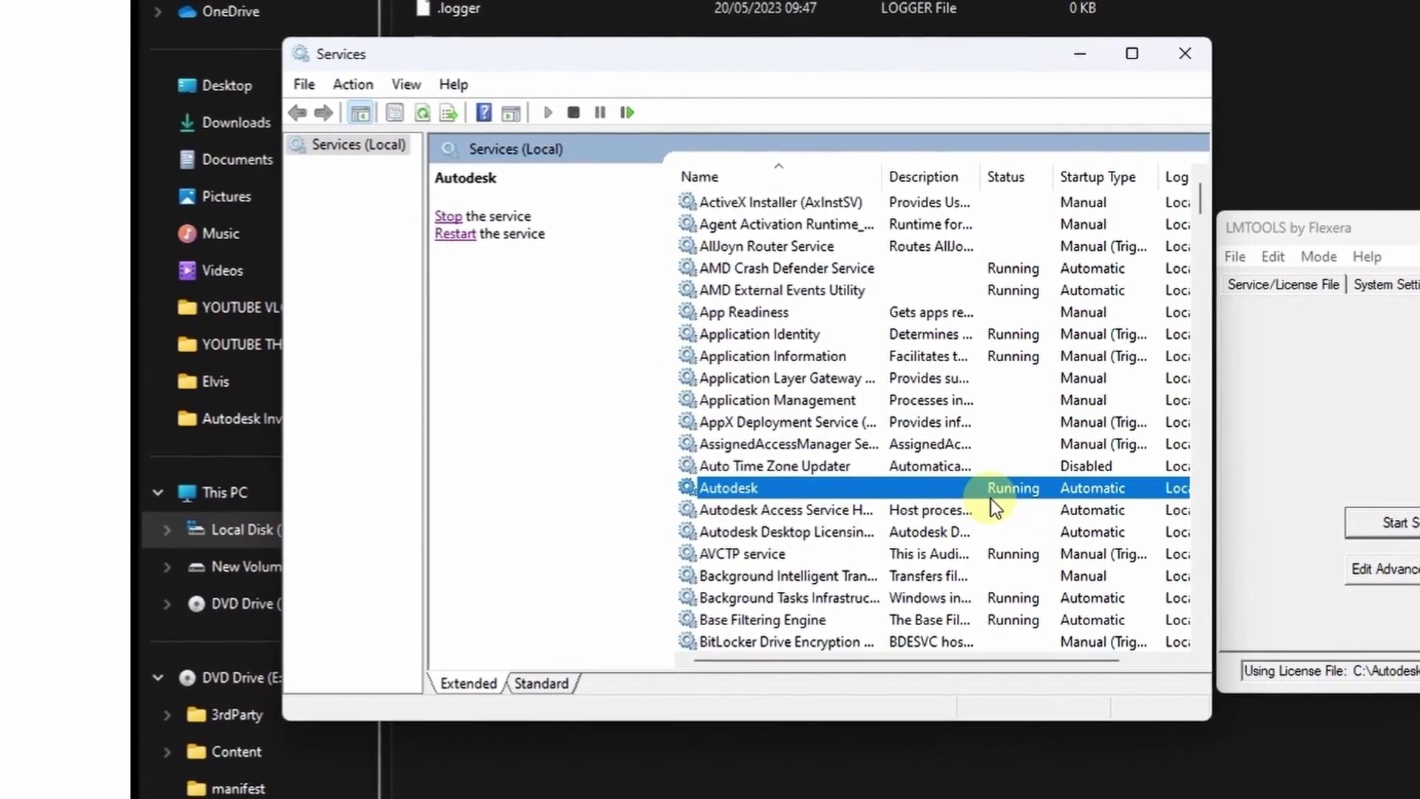
click(838, 508)
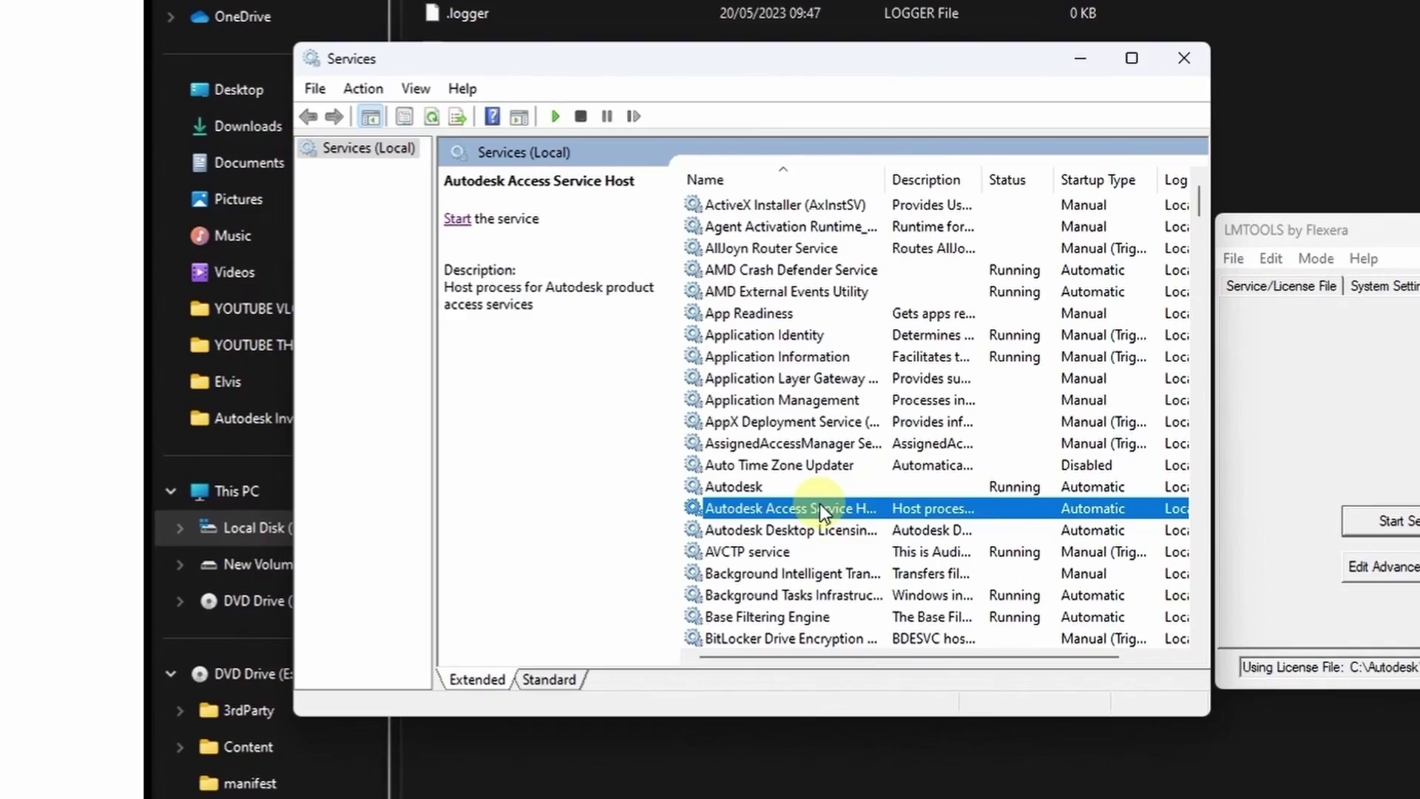
right_click(820, 504)
click(874, 518)
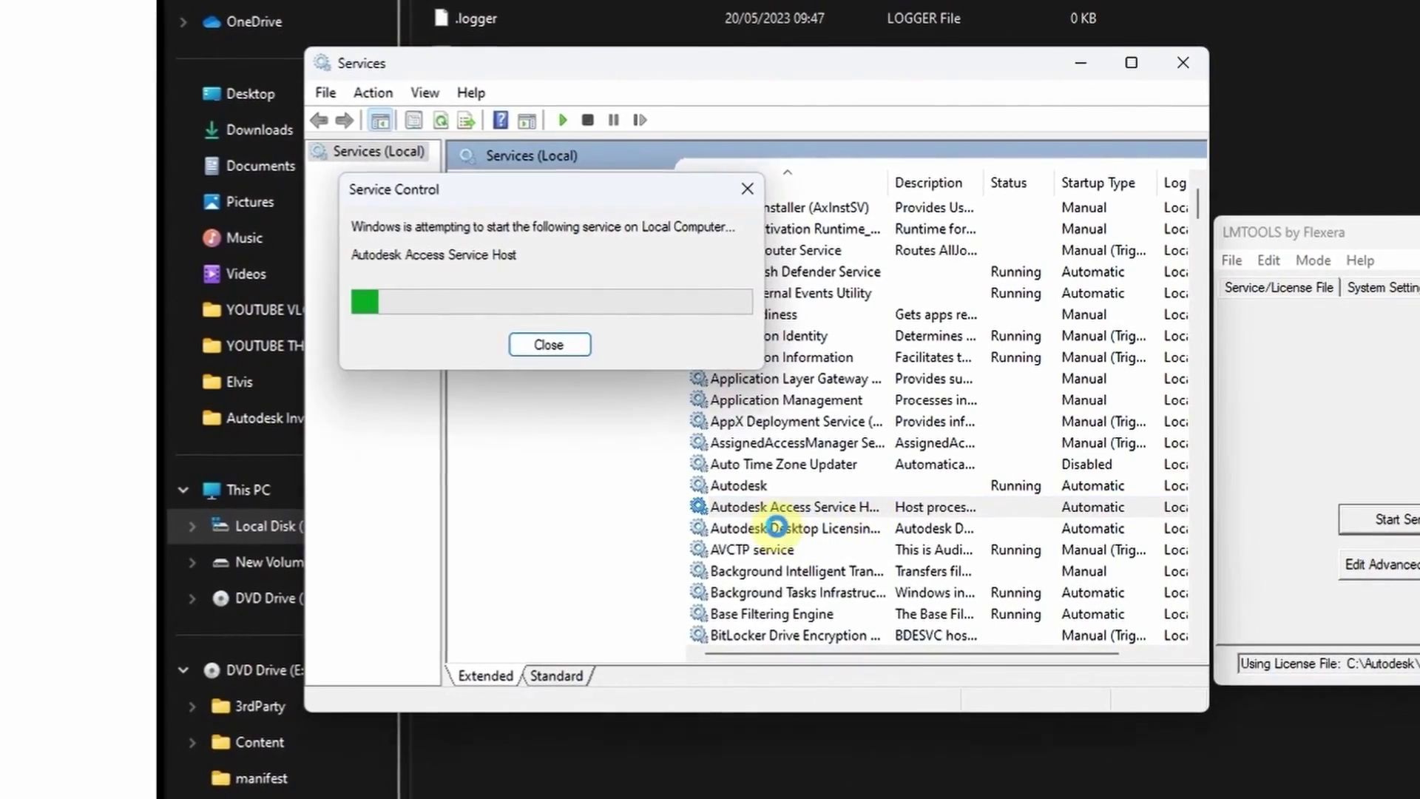
click(784, 528)
right_click(789, 528)
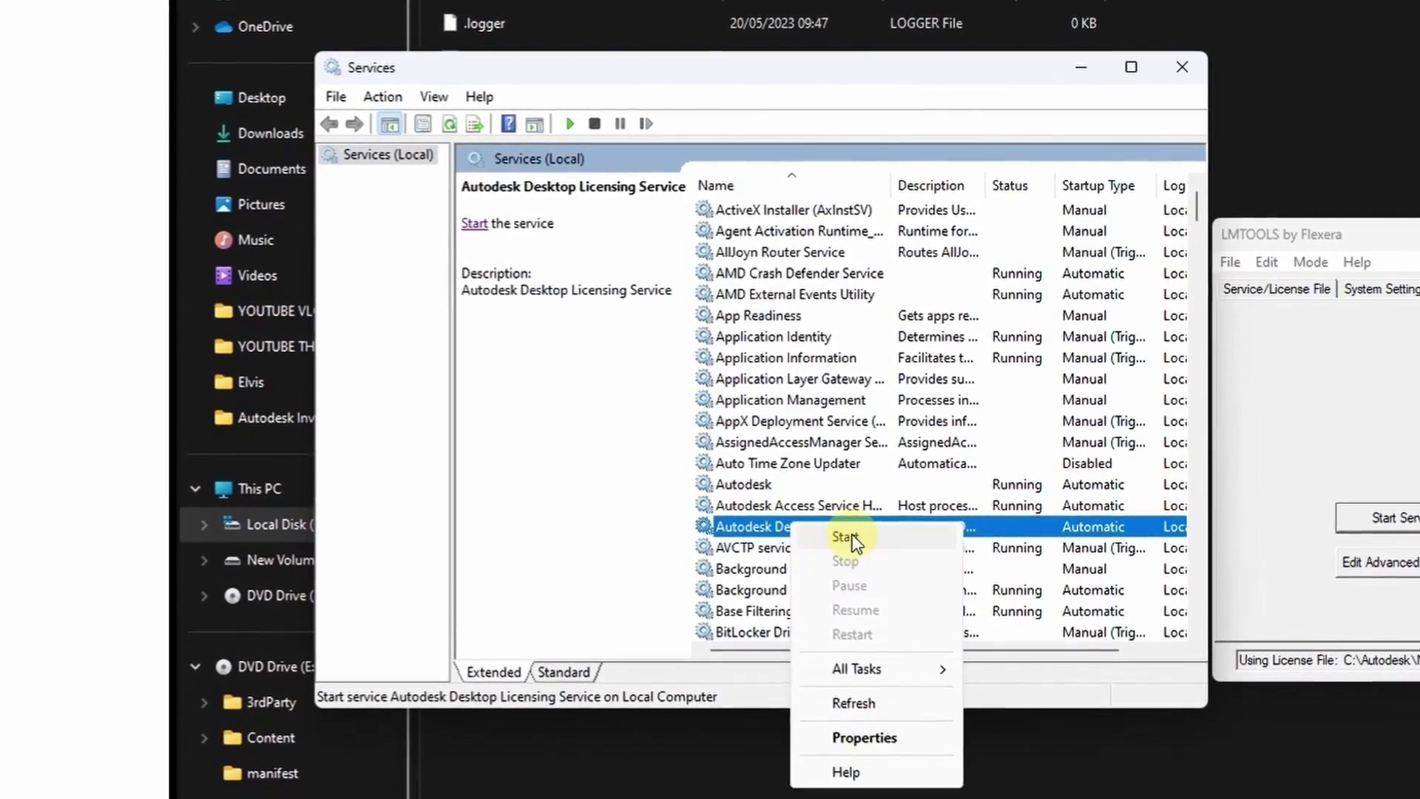
click(849, 535)
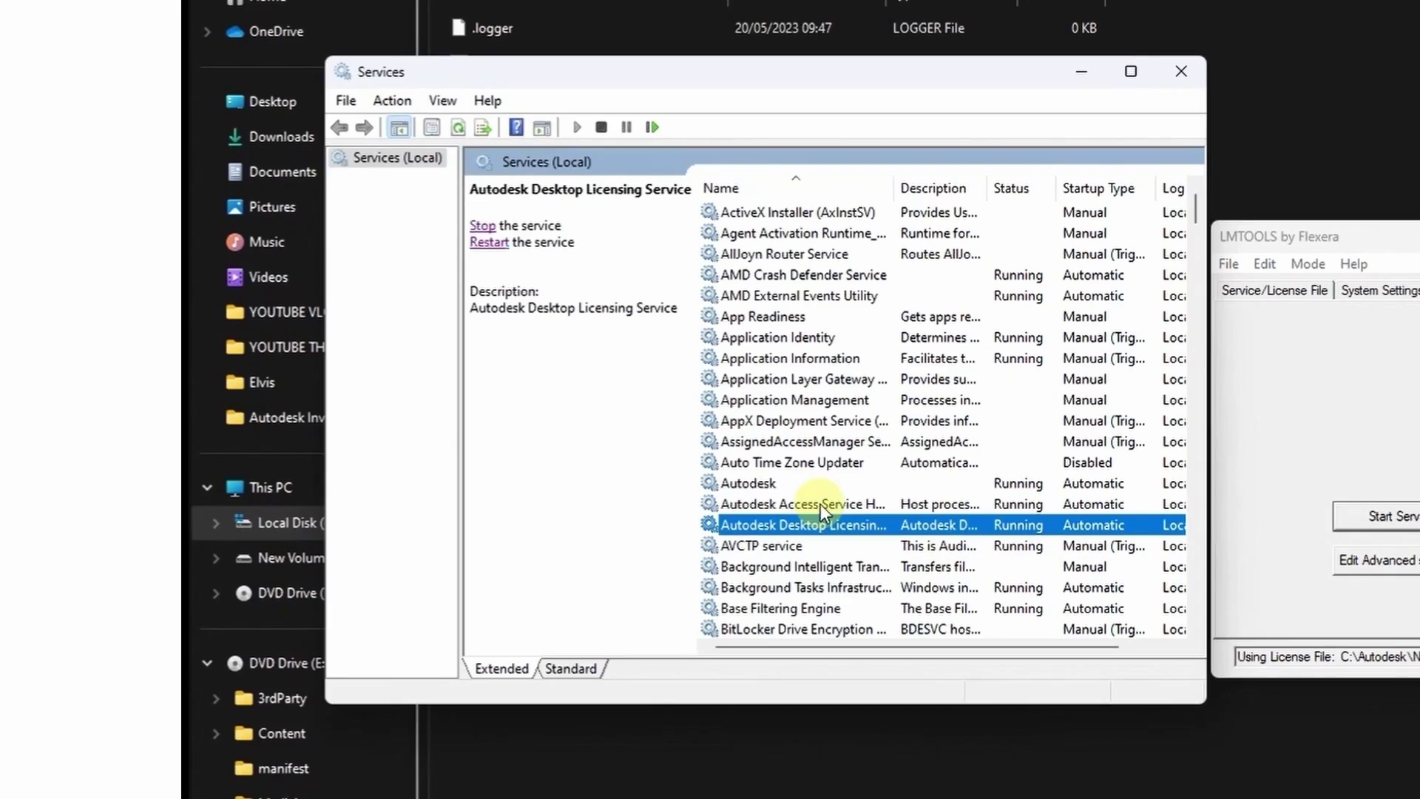
- Stop and restart the Autodesk license server, then reread its license file
click(887, 485)
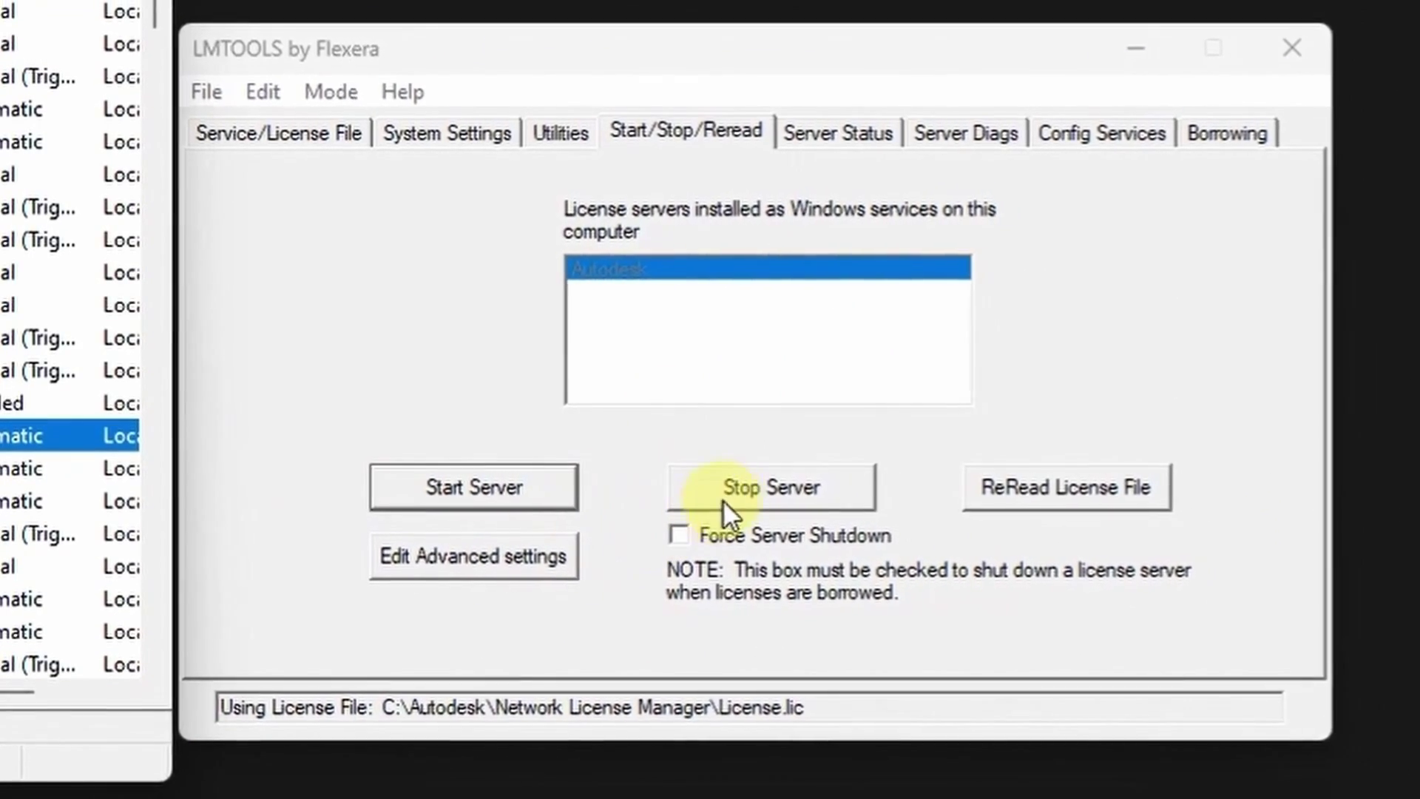
click(762, 492)
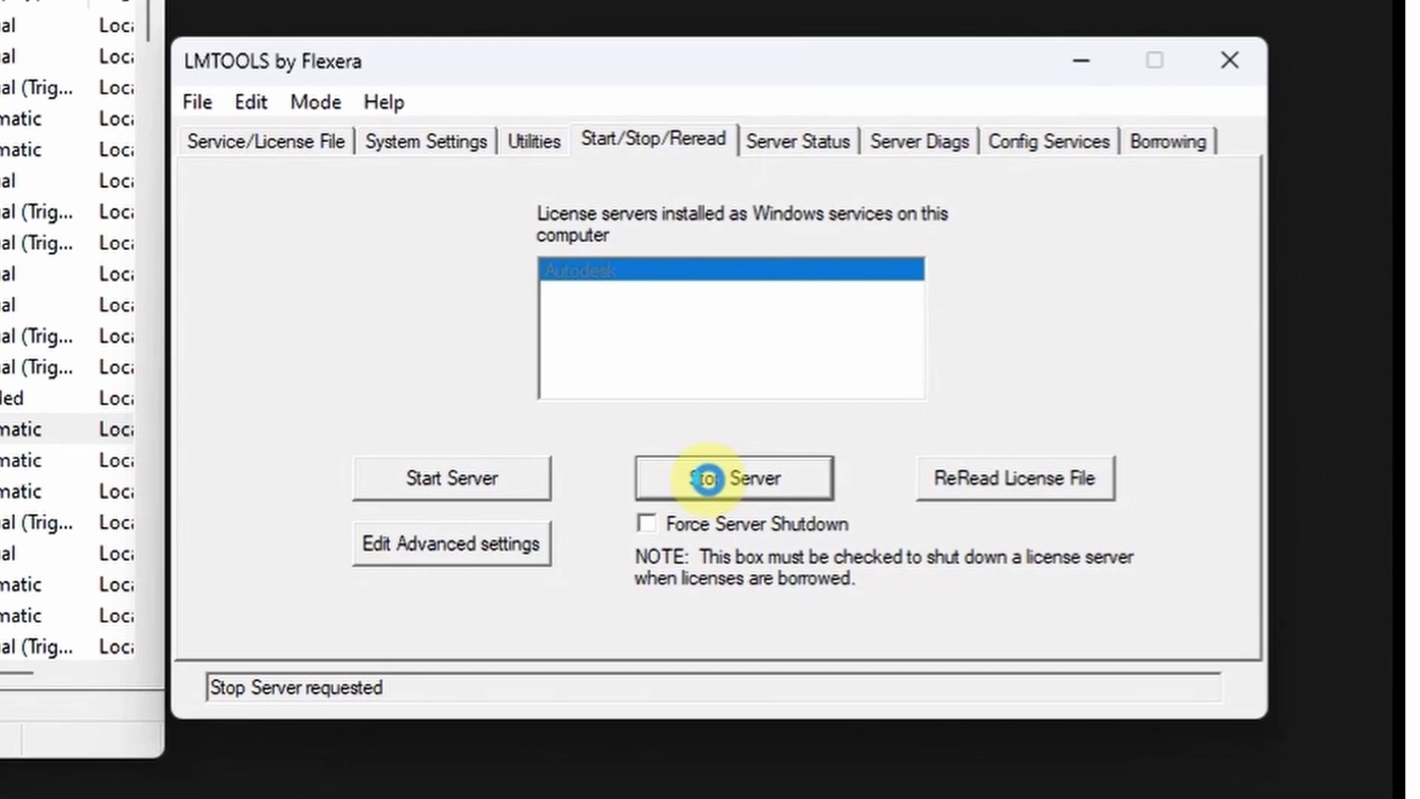
click(690, 475)
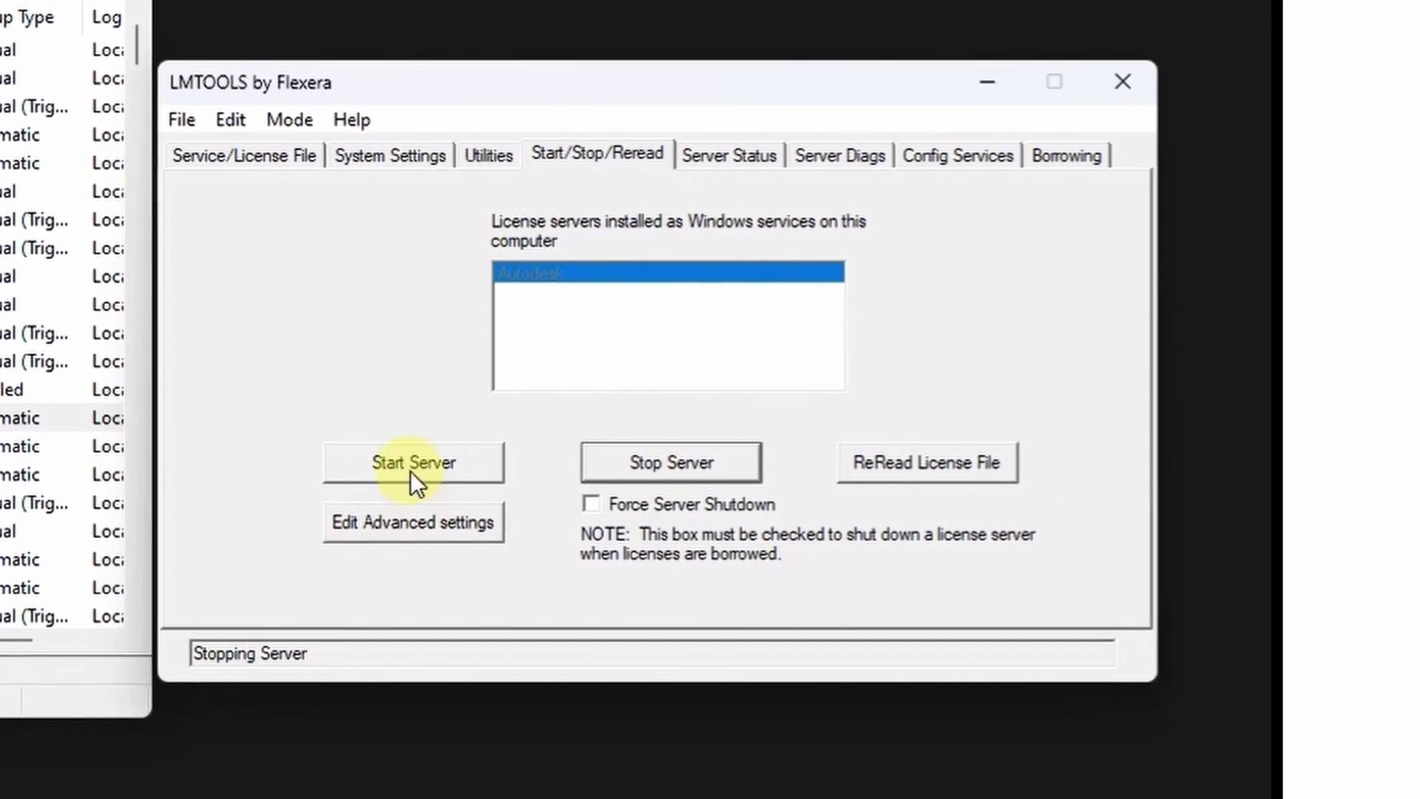
click(417, 466)
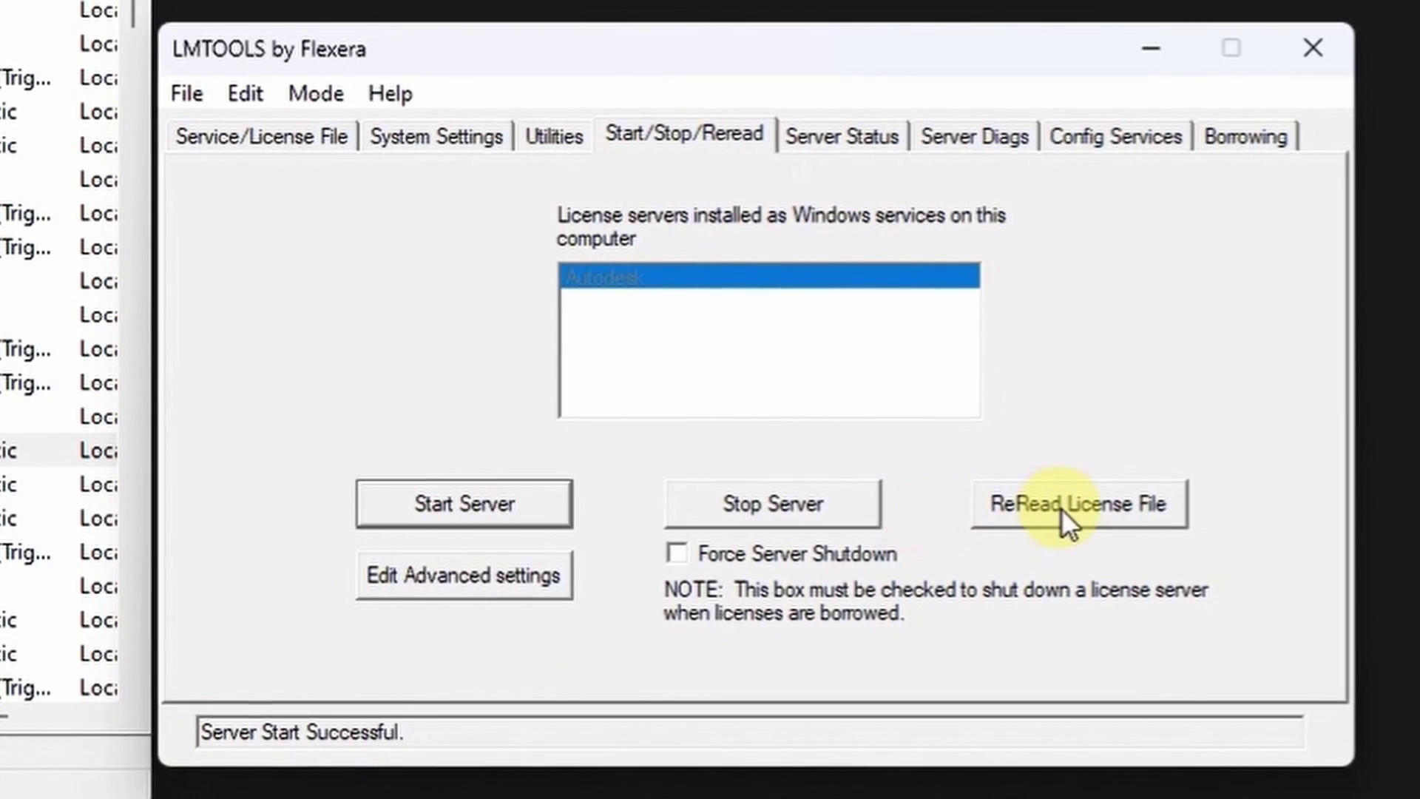
click(1073, 506)
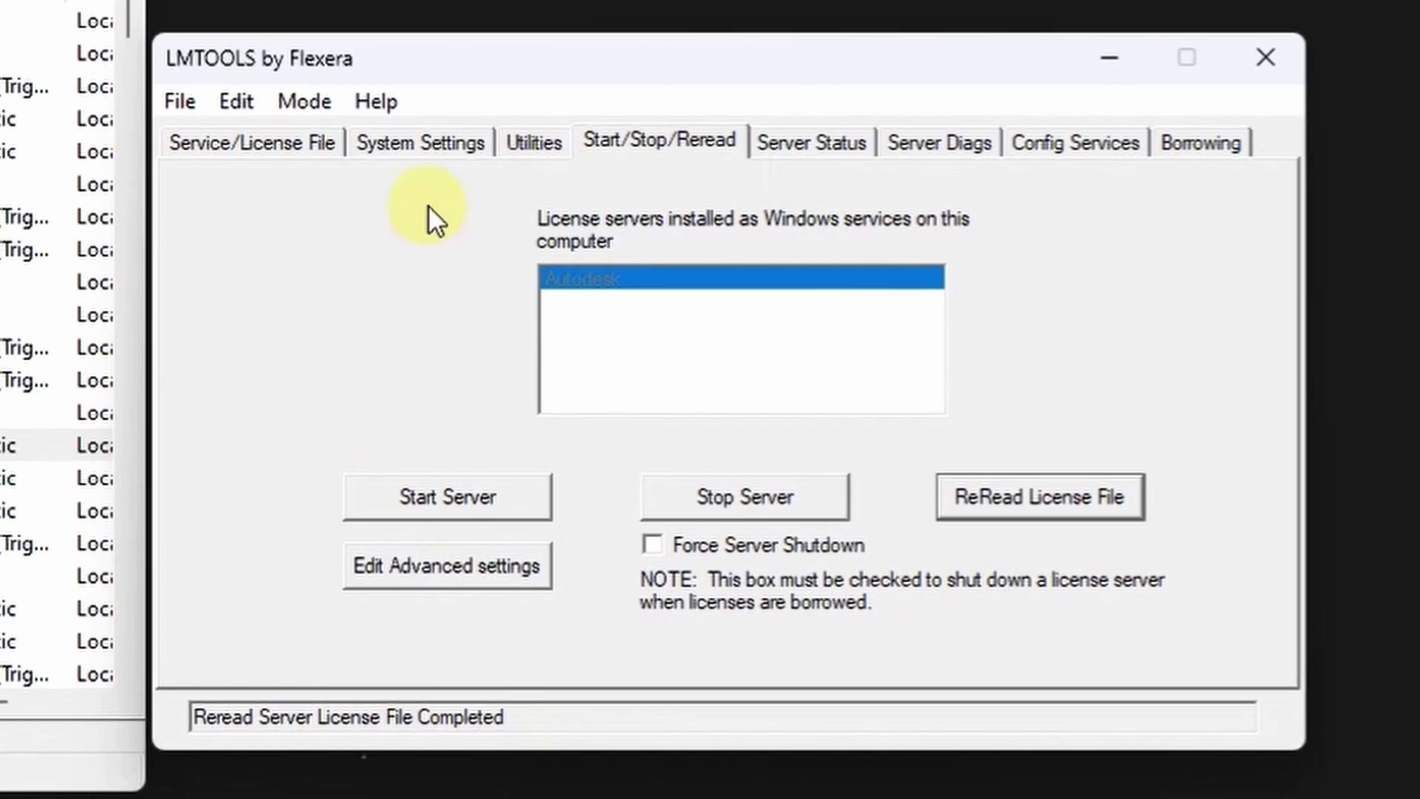
click(248, 143)
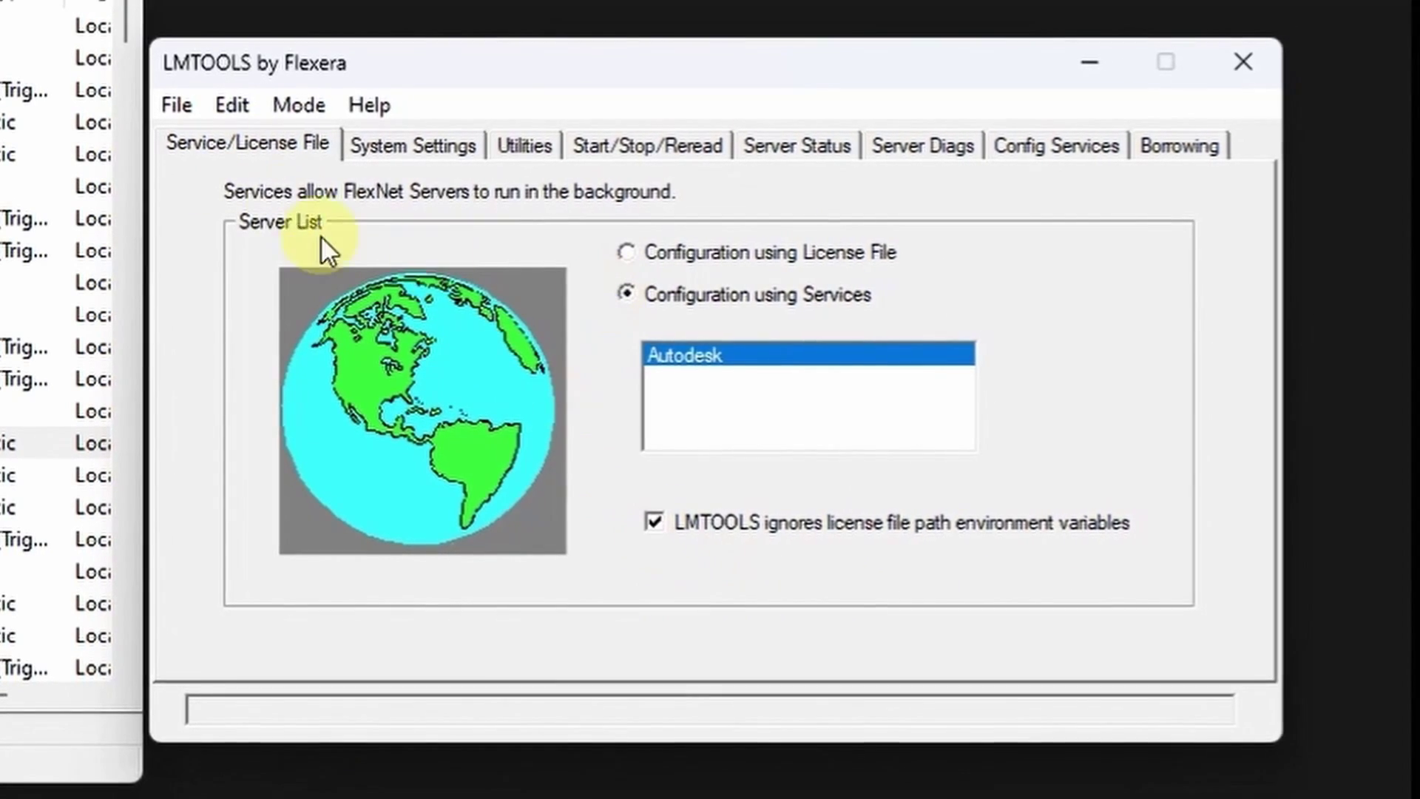
- Run a Server Status enquiry showing 27000@Workstation up, with 100 licenses issued per product and none in use
click(393, 145)
click(543, 146)
click(689, 147)
click(794, 148)
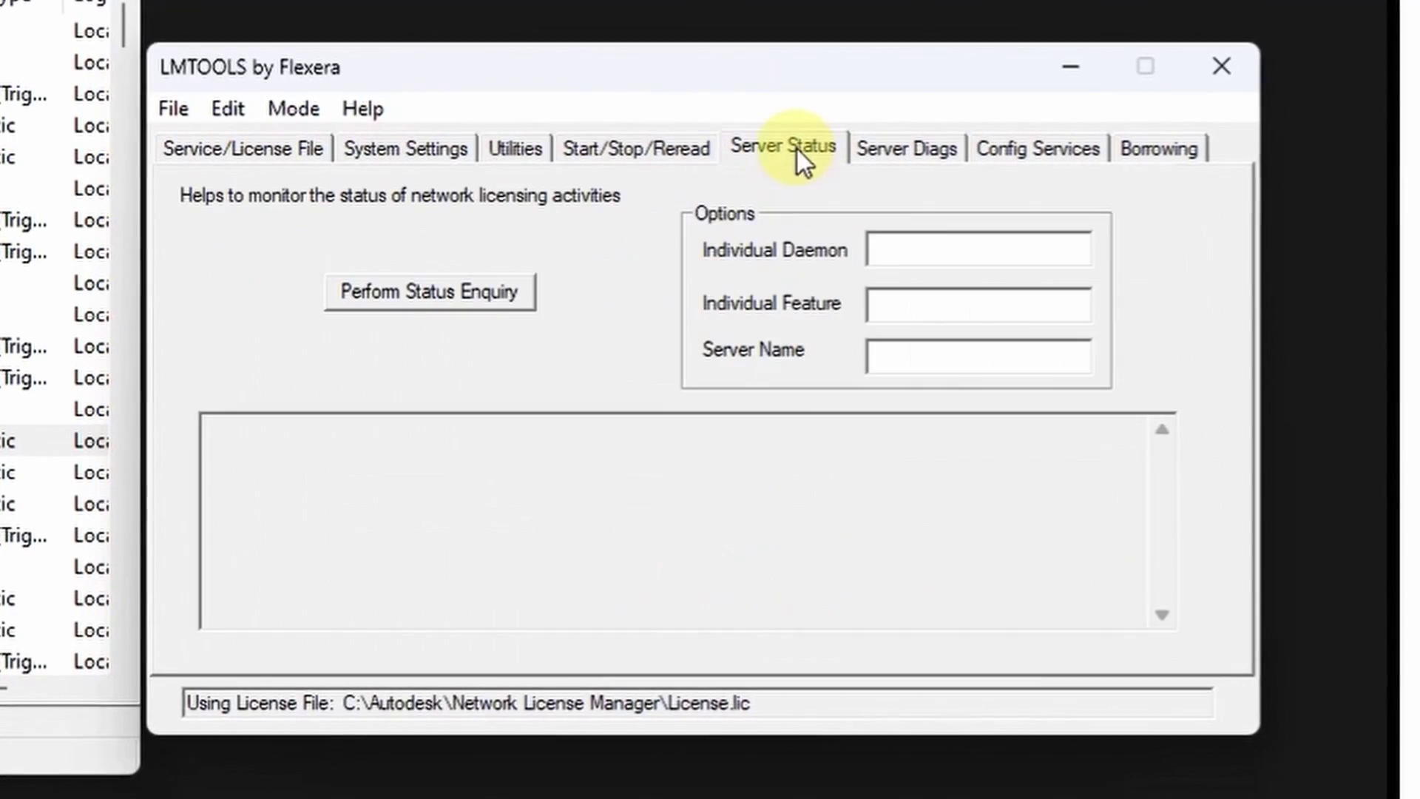
click(400, 295)
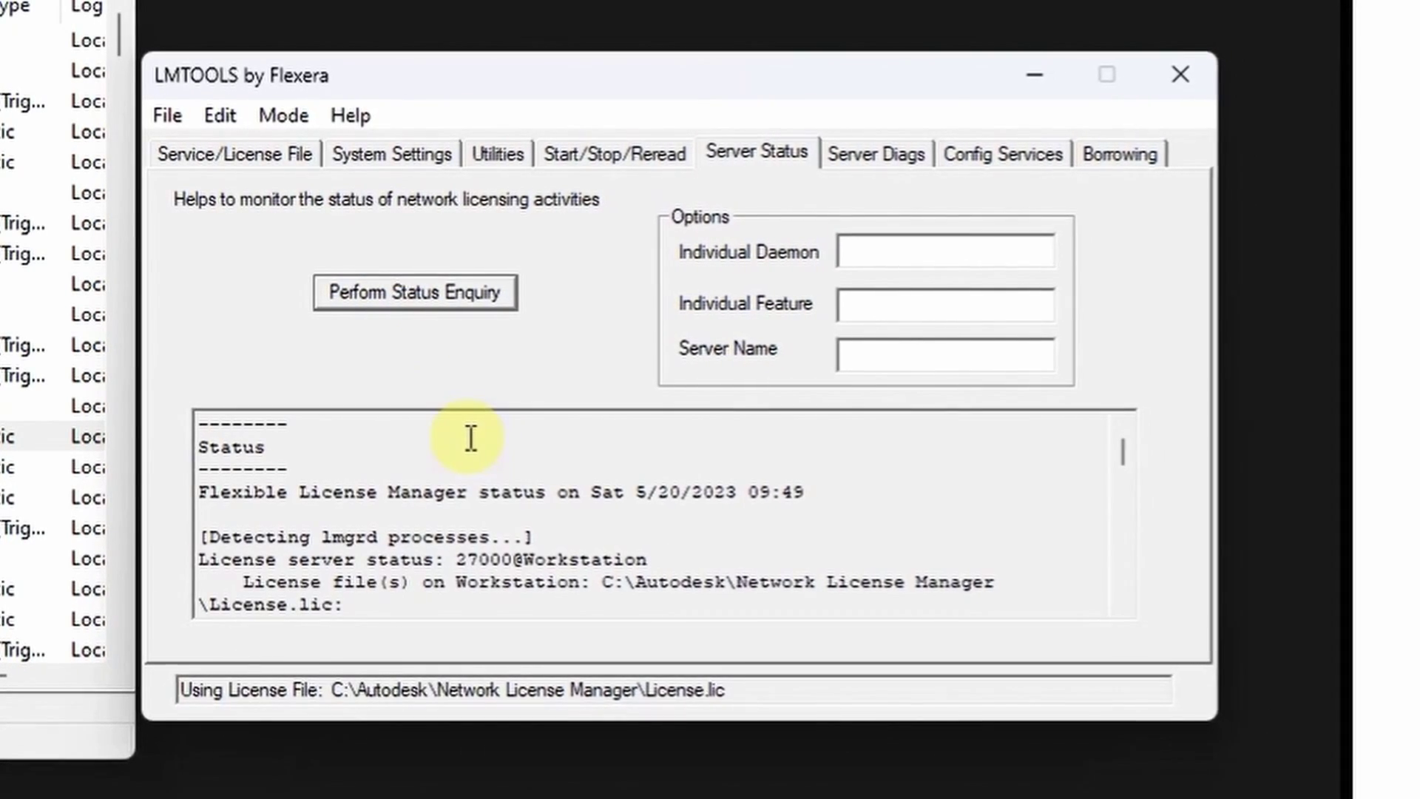
scroll(824, 536, down, 5)
scroll(825, 536, down, 10)
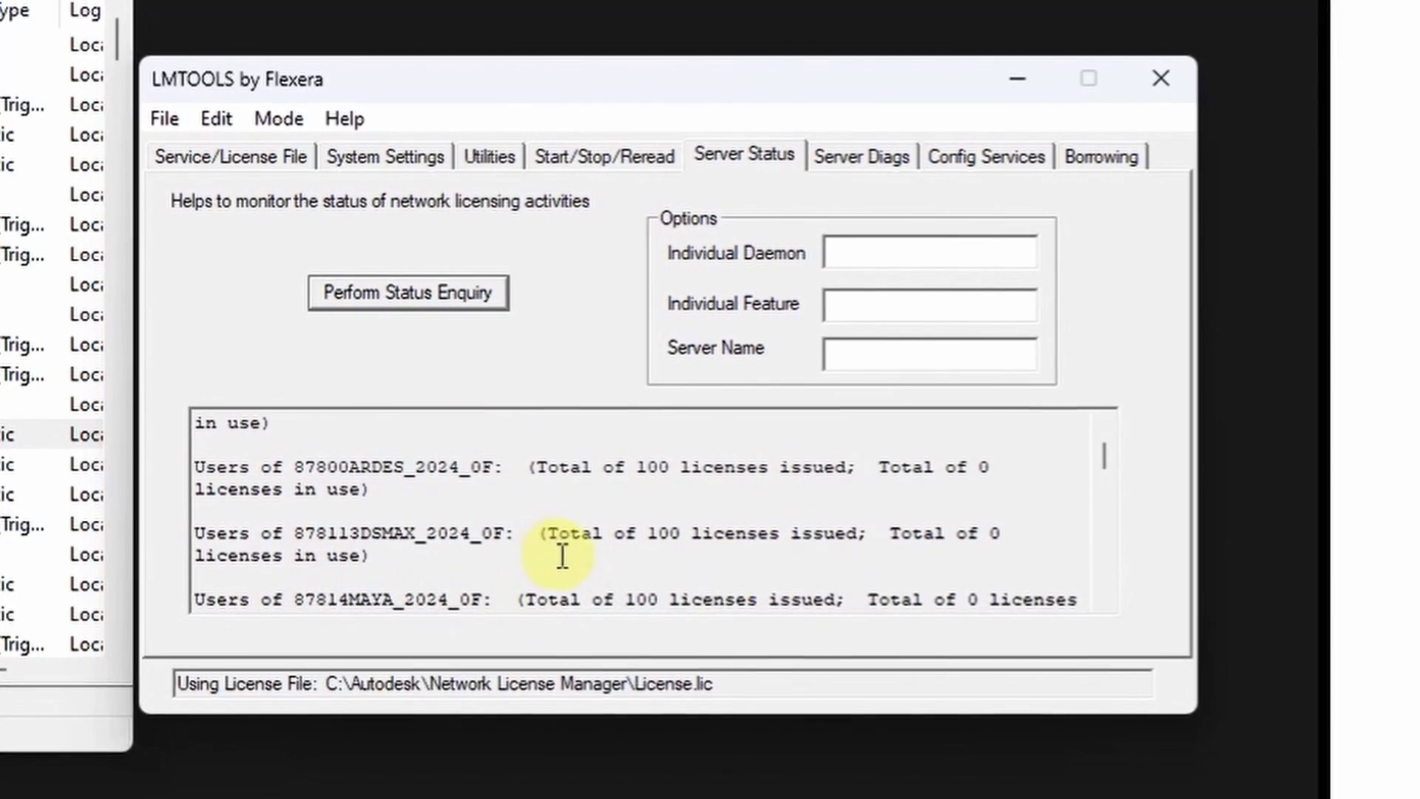
scroll(642, 484, down, 6)
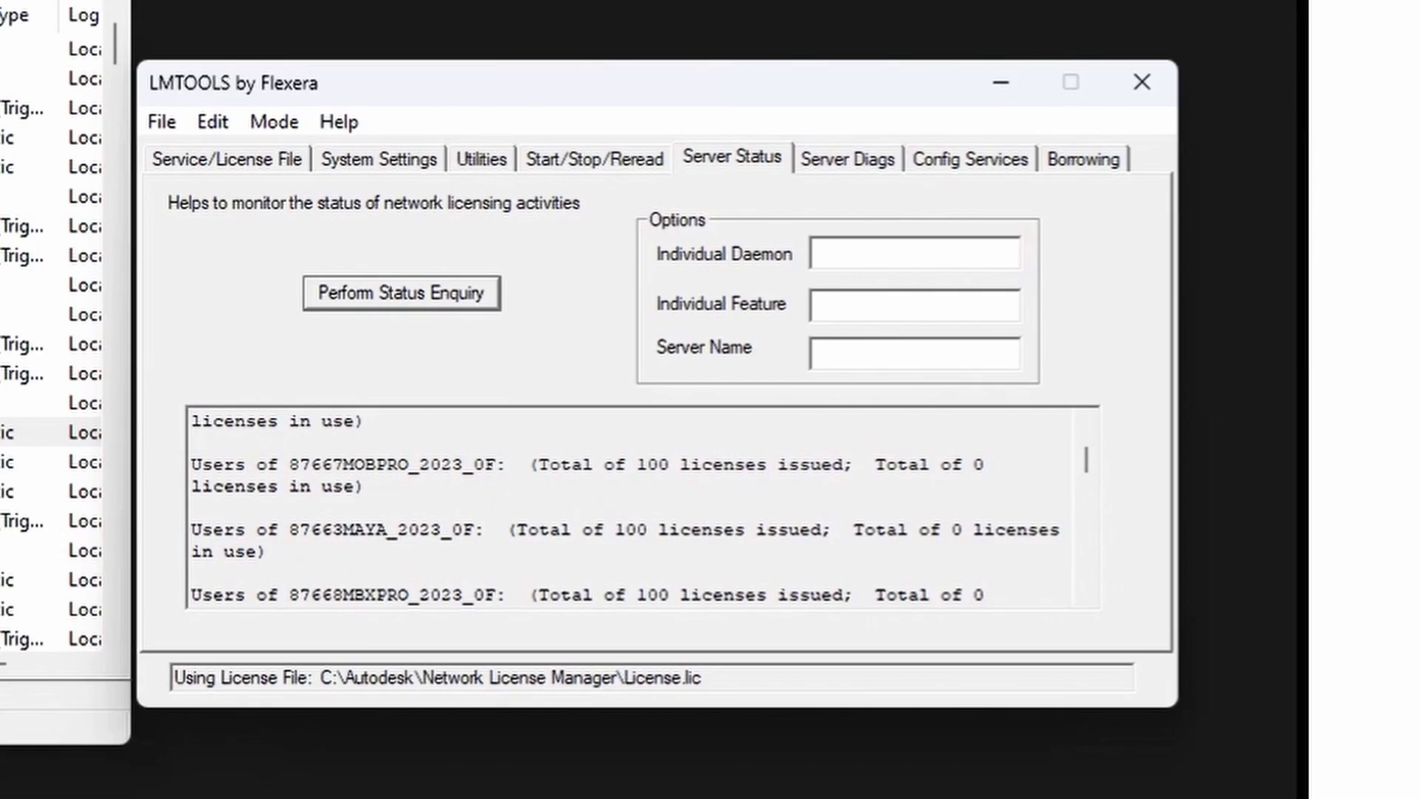